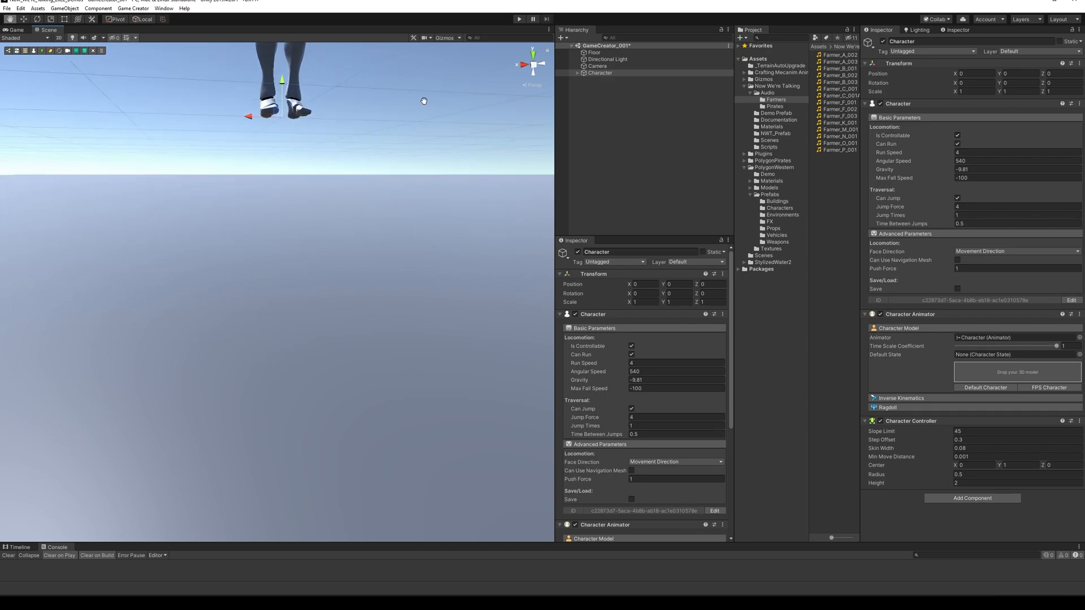
Step: Play-test the scene while trying a Y rotation of 150 on the Character, and stop play mode
{"action": "key", "text": "w"}
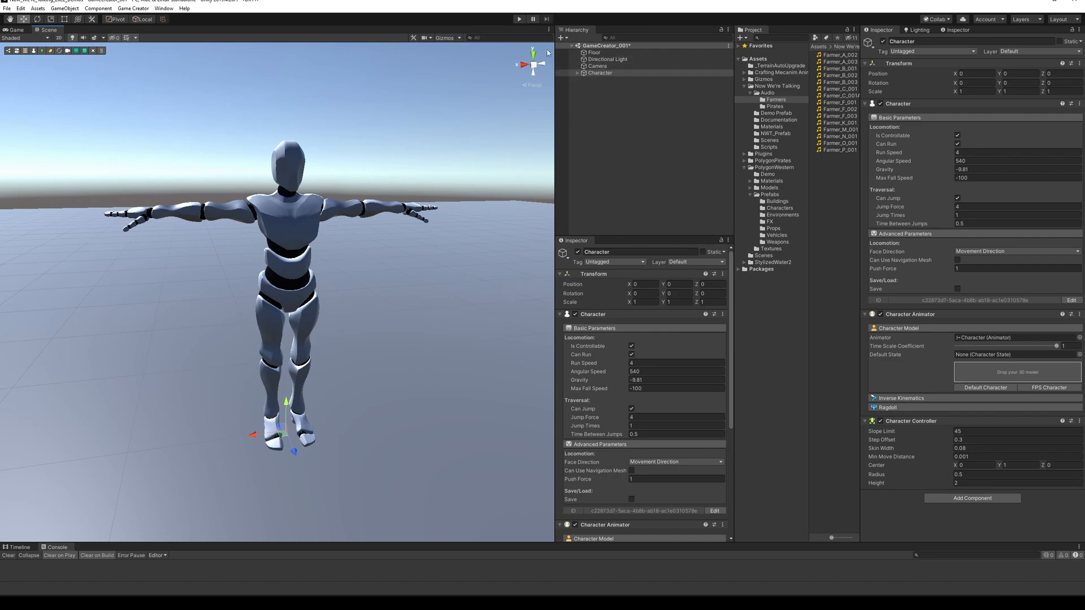
{"action": "left_click", "coordinate": [520, 20]}
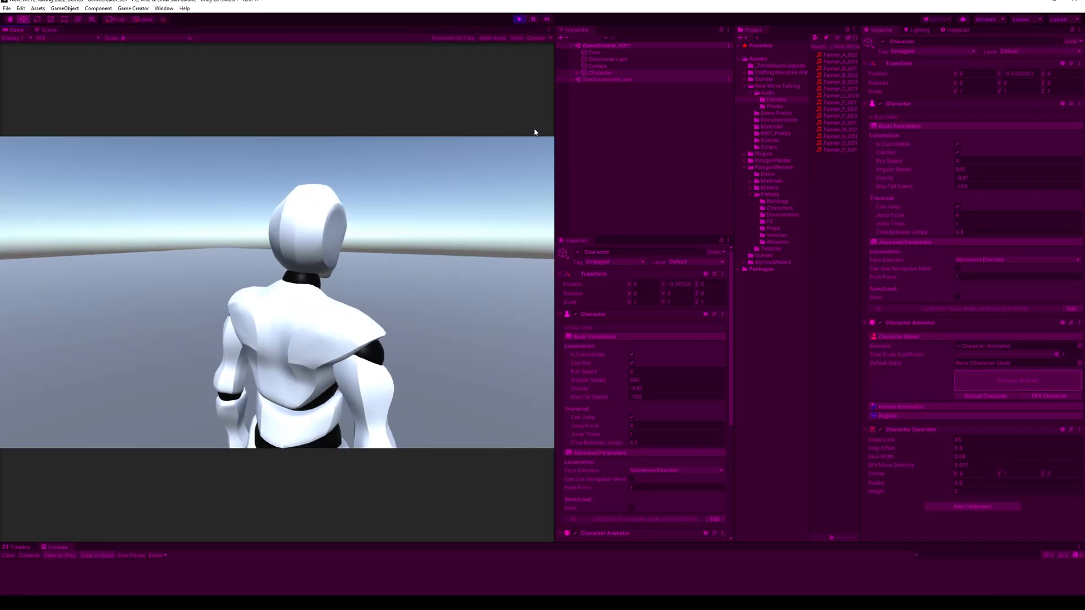
{"action": "left_click", "coordinate": [593, 73]}
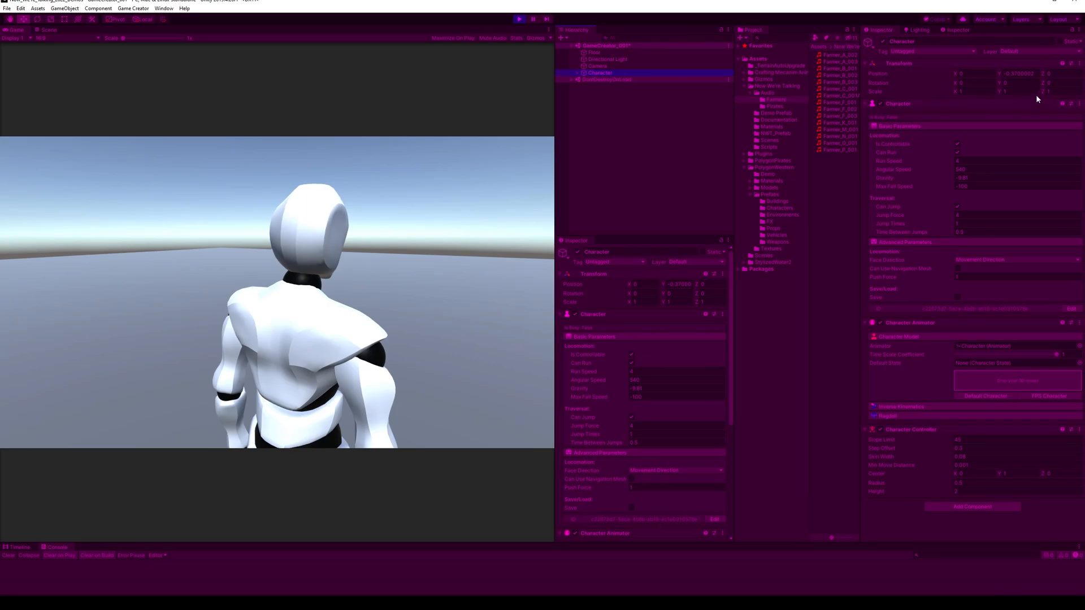
{"action": "left_click_drag", "start_coordinate": [998, 82], "coordinate": [896, 268]}
{"action": "left_click", "coordinate": [1021, 83]}
{"action": "type", "text": "150"}
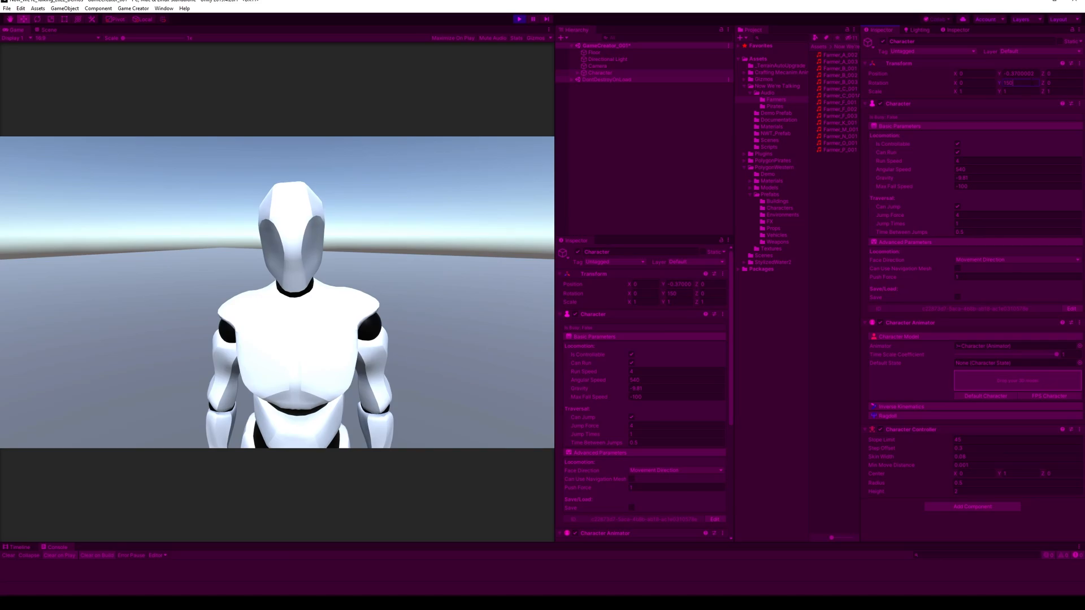
{"action": "left_click", "coordinate": [519, 19]}
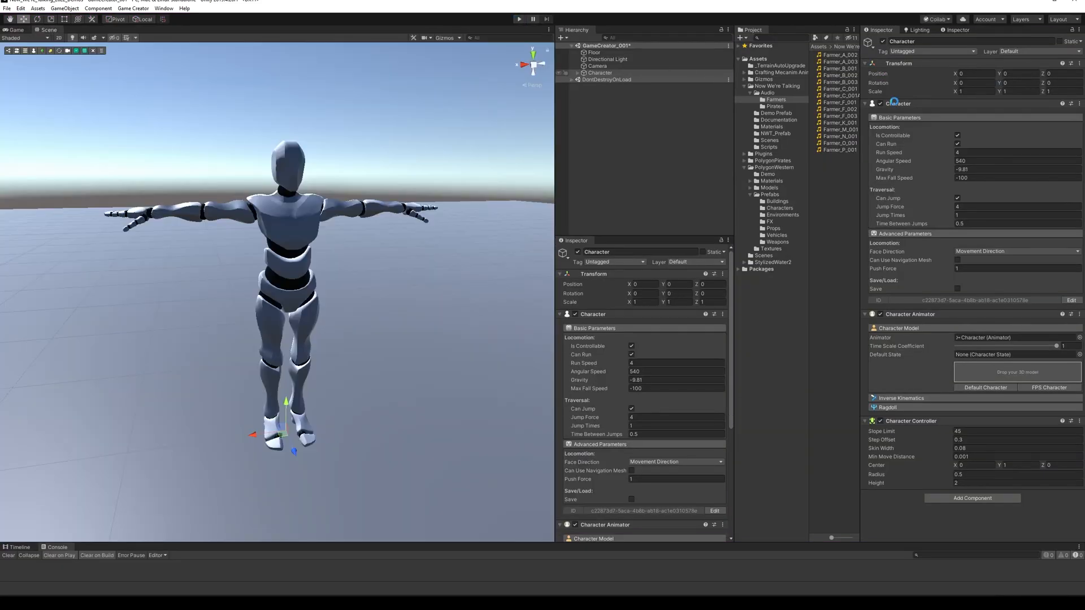
Step: Set the Character's Y rotation to 148 outside play mode and check its facing direction with a short play test
{"action": "left_click", "coordinate": [1016, 83]}
{"action": "type", "text": "148"}
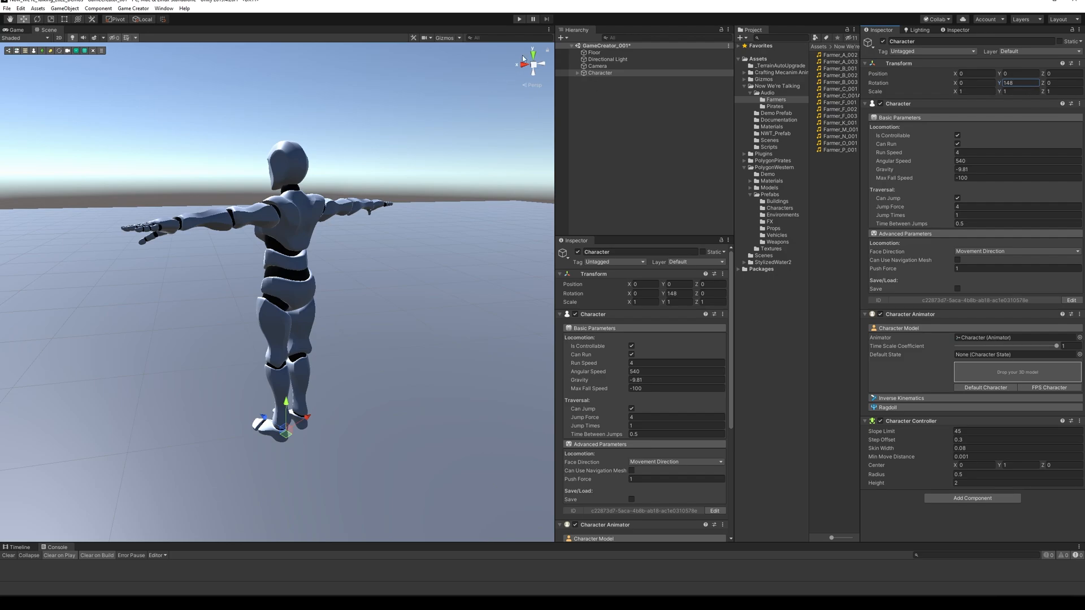
{"action": "left_click", "coordinate": [519, 20]}
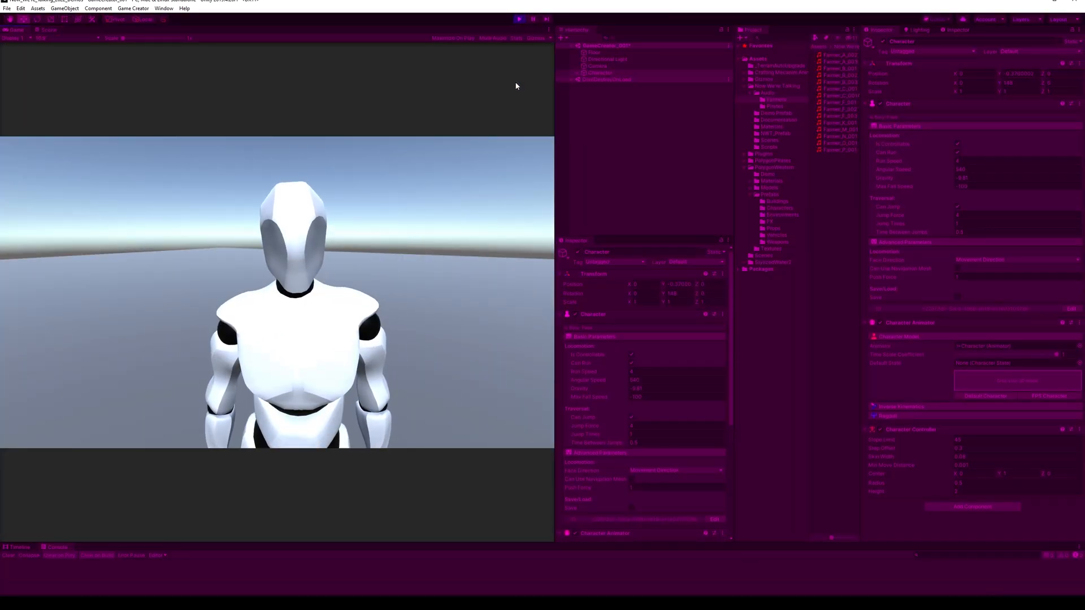
{"action": "left_click", "coordinate": [518, 20]}
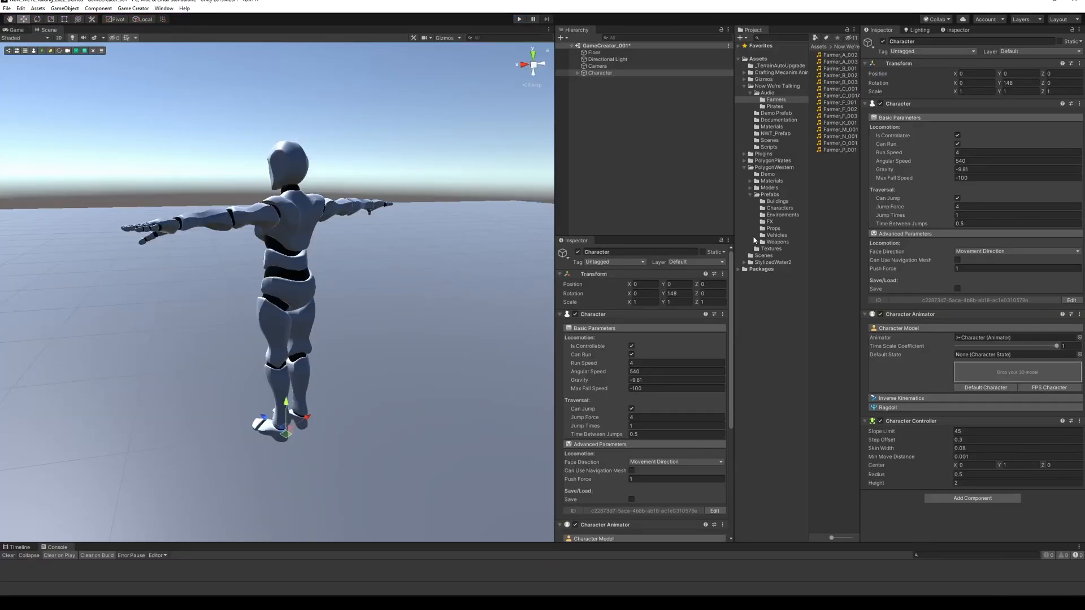
Step: Replace the Character's 3D model with the PolygonWestern prefab Character_Business_Man_01 and play-test the scene
{"action": "left_click", "coordinate": [780, 208]}
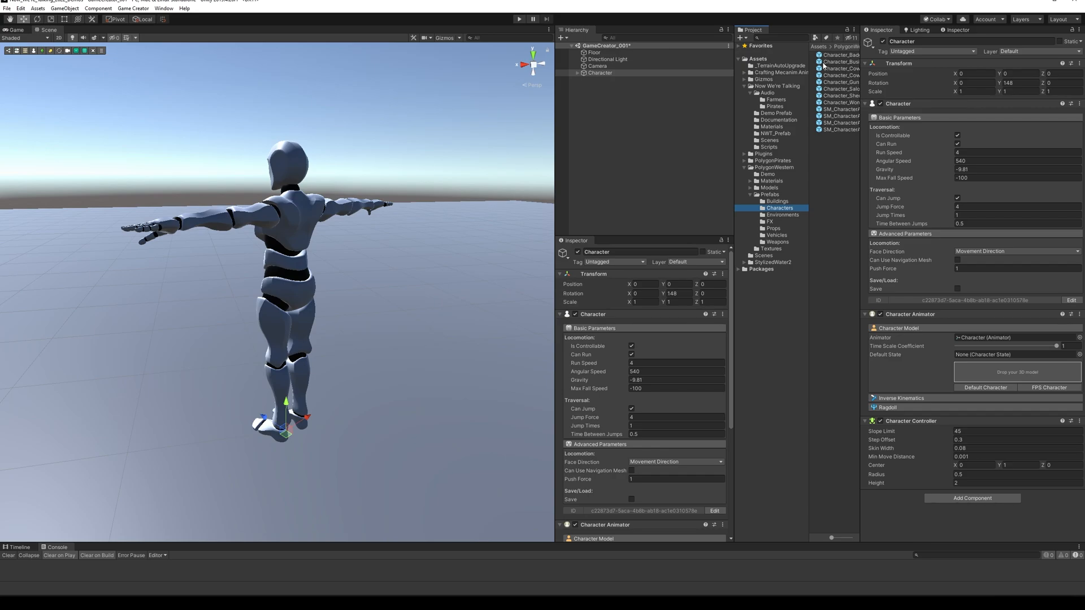
{"action": "left_click_drag", "start_coordinate": [824, 65], "coordinate": [1031, 374]}
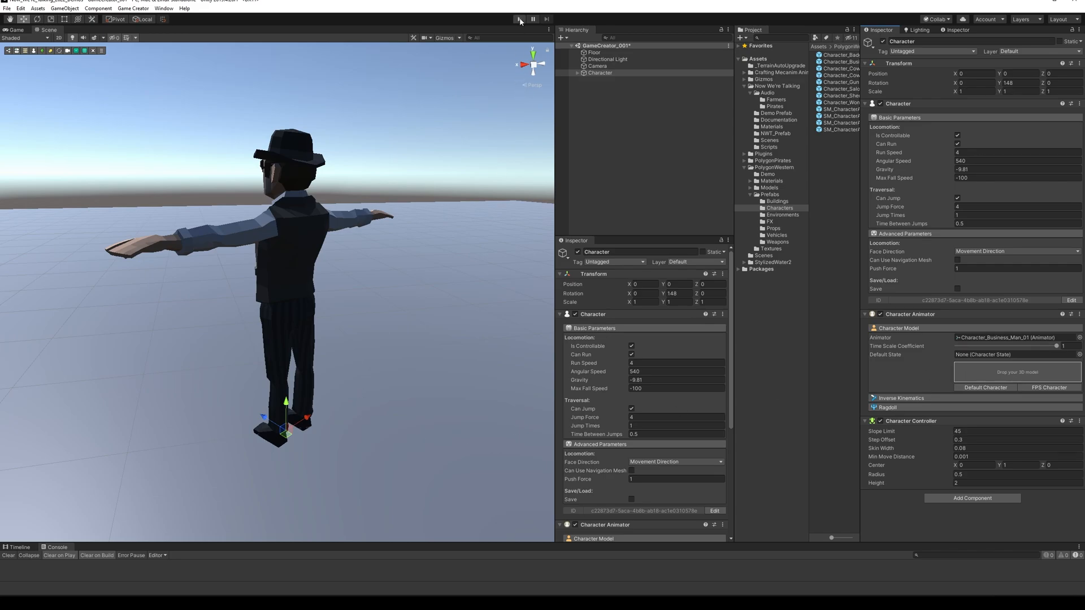
{"action": "left_click_drag", "start_coordinate": [809, 106], "coordinate": [662, 111]}
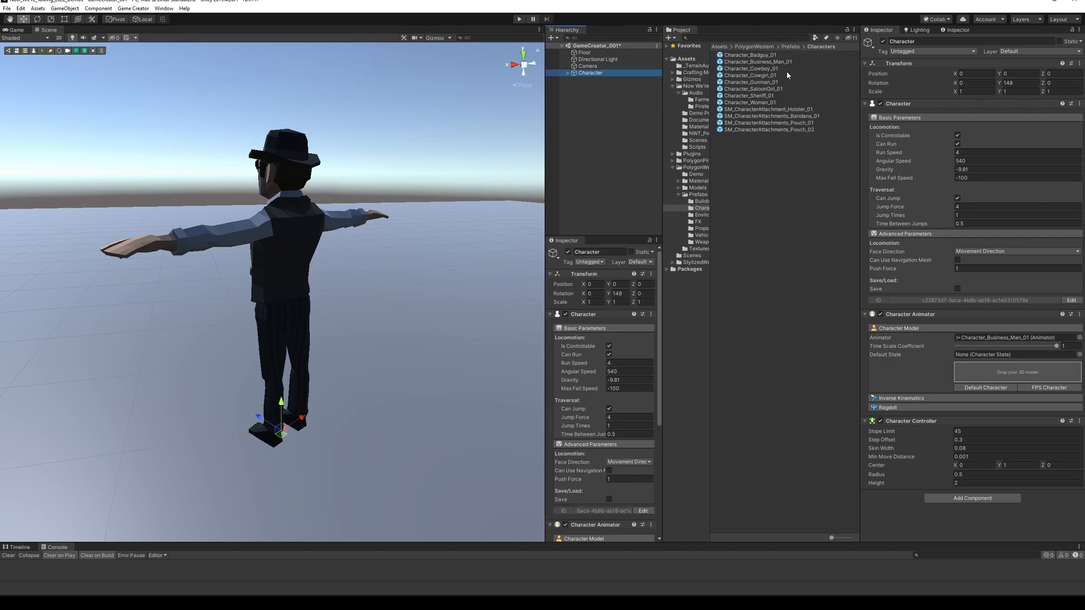
{"action": "mouse_move", "coordinate": [282, 332]}
{"action": "left_mouse_down", "text": "alt"}
{"action": "mouse_move", "coordinate": [501, 335]}
{"action": "mouse_move", "coordinate": [275, 325]}
{"action": "left_mouse_up", "text": "alt"}
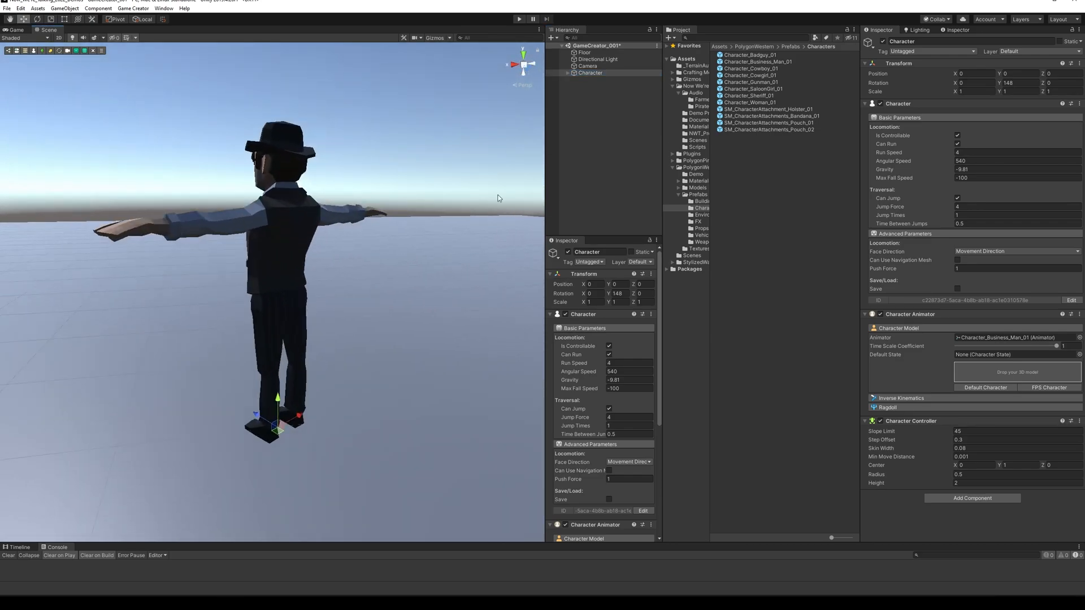
{"action": "left_click", "coordinate": [518, 19]}
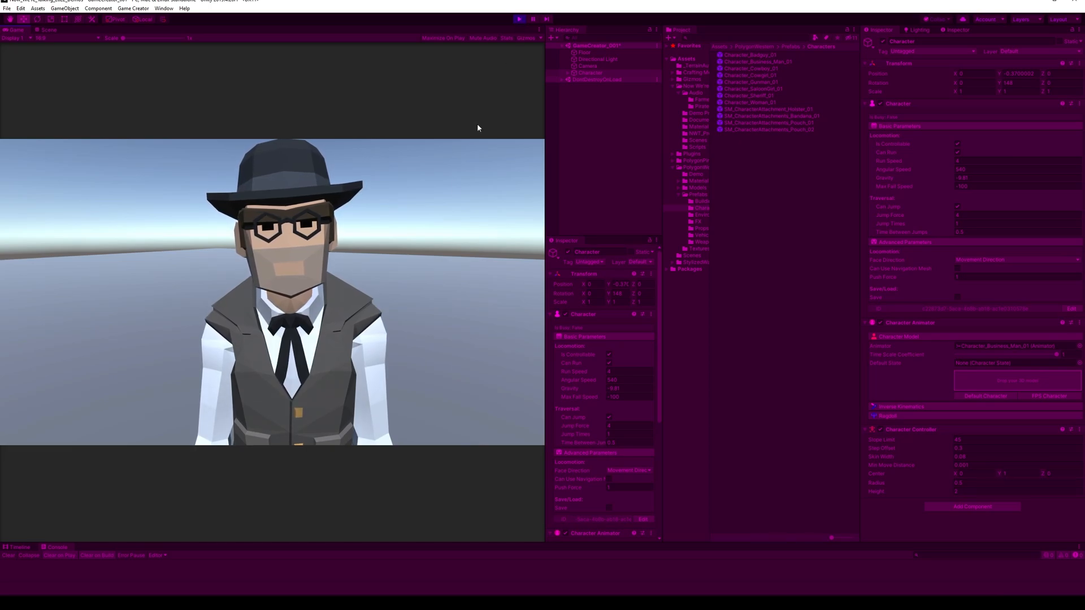
{"action": "left_click", "coordinate": [519, 18]}
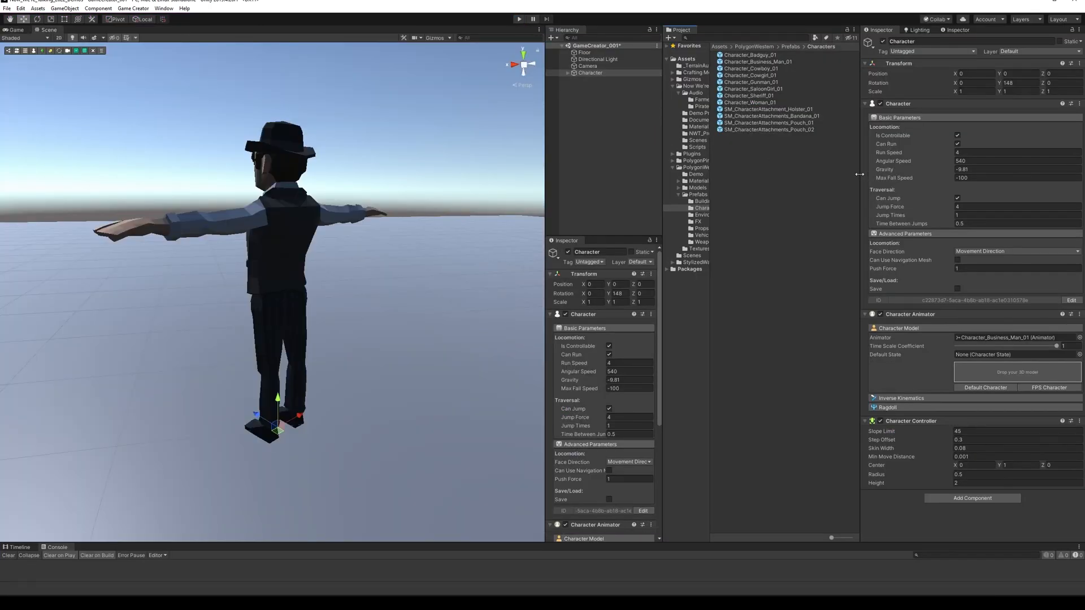
Step: Widen the project folder view, expand Character and Character_Business_Man_01 in the scene hierarchy, and select the Root object
{"action": "left_click_drag", "start_coordinate": [860, 174], "coordinate": [888, 176]}
{"action": "left_click_drag", "start_coordinate": [710, 192], "coordinate": [784, 187]}
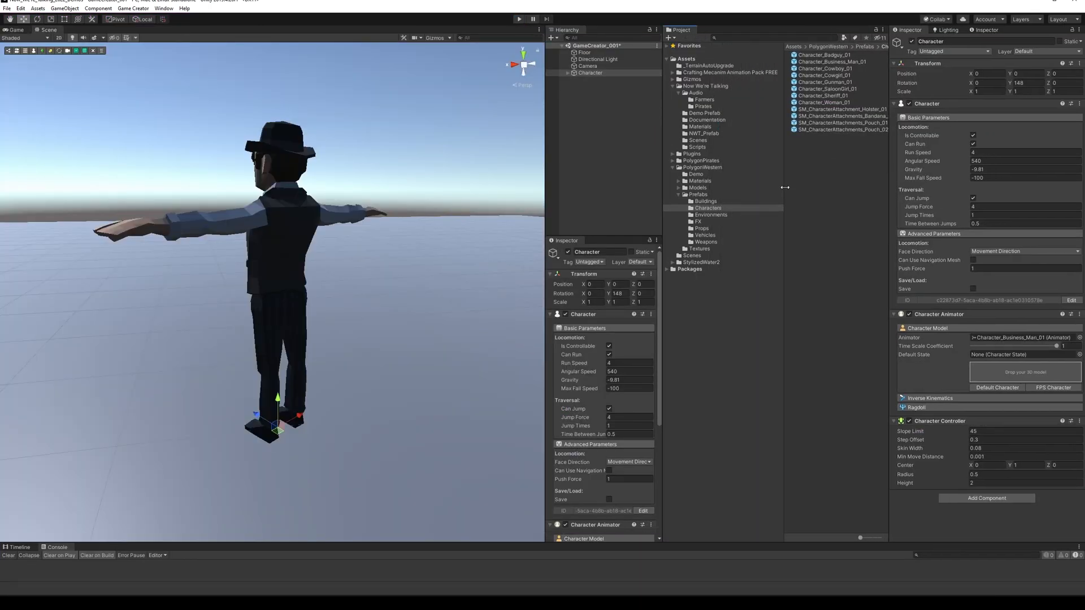
{"action": "left_click", "coordinate": [567, 74]}
{"action": "left_click", "coordinate": [574, 80]}
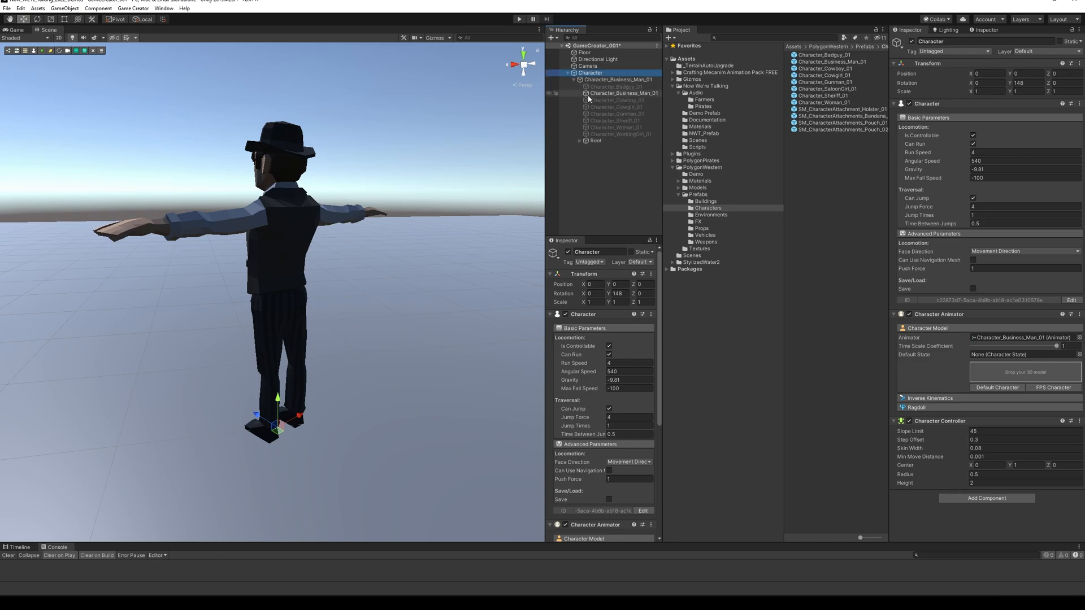
{"action": "left_click", "coordinate": [588, 140]}
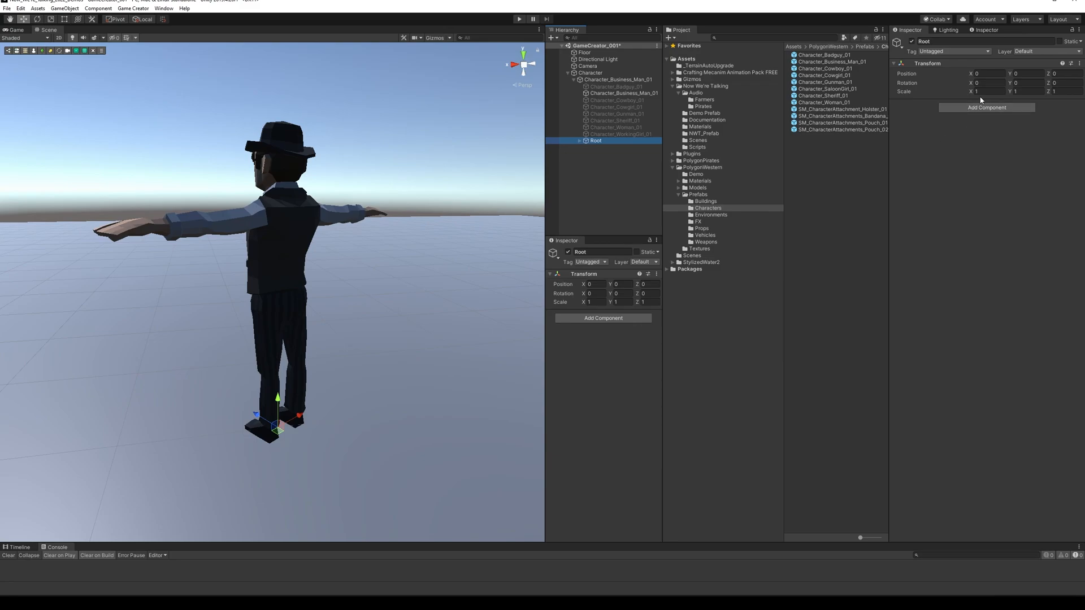
Step: Expand the skeleton from Root through Hips, the three Spine bones and Neck, select the Head bone, and widen the hierarchy view
{"action": "left_click", "coordinate": [579, 141]}
{"action": "left_click", "coordinate": [586, 148]}
{"action": "left_click", "coordinate": [591, 154]}
{"action": "left_click", "coordinate": [597, 161]}
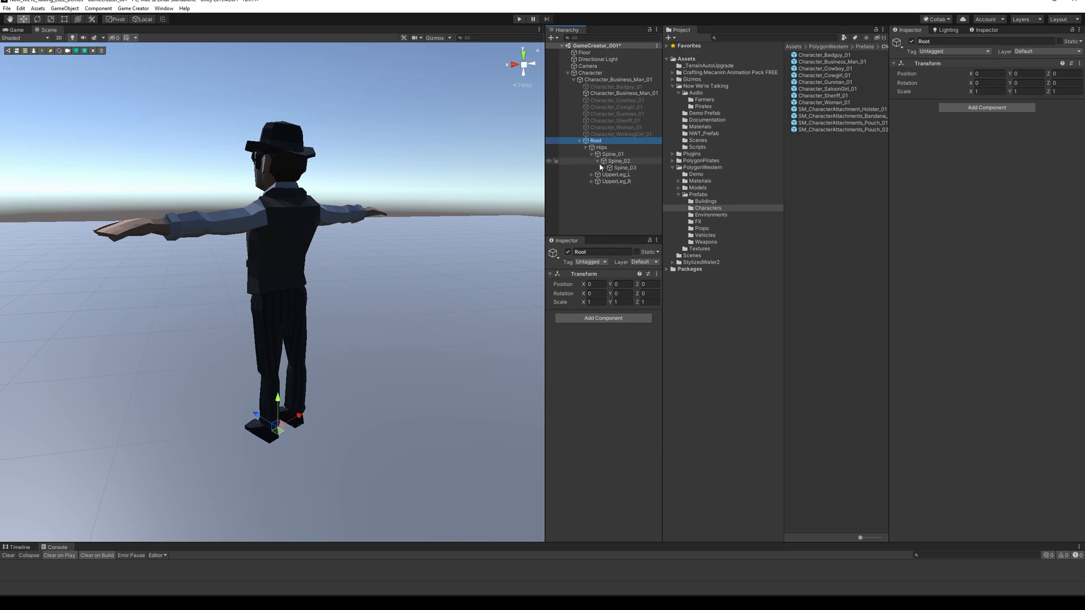
{"action": "left_click", "coordinate": [603, 168]}
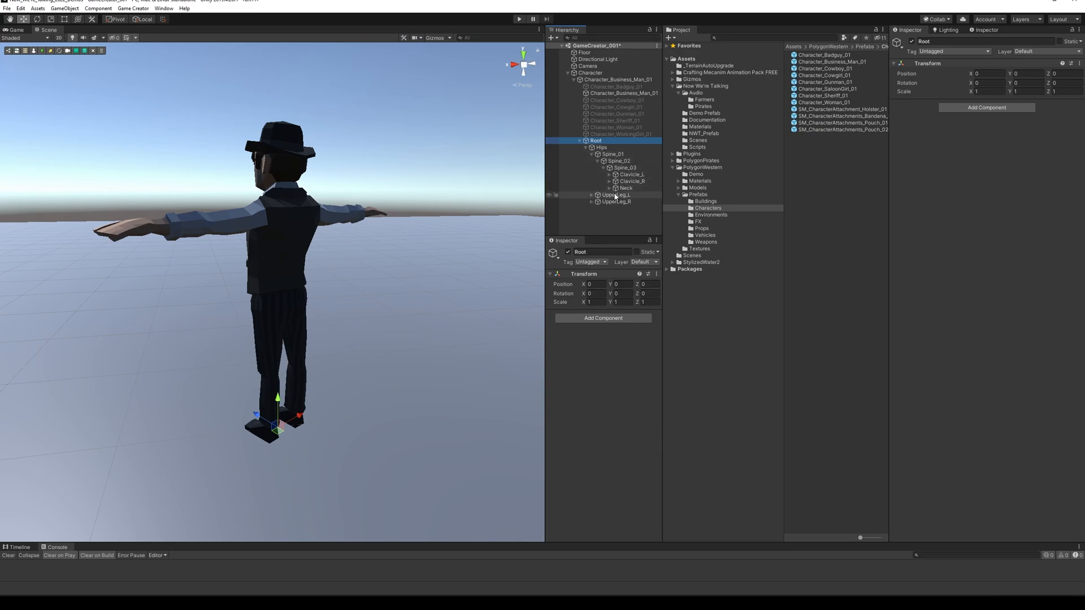
{"action": "left_click", "coordinate": [610, 189]}
{"action": "left_click", "coordinate": [630, 195]}
{"action": "left_click", "coordinate": [615, 194]}
{"action": "left_click_drag", "start_coordinate": [663, 208], "coordinate": [699, 208]}
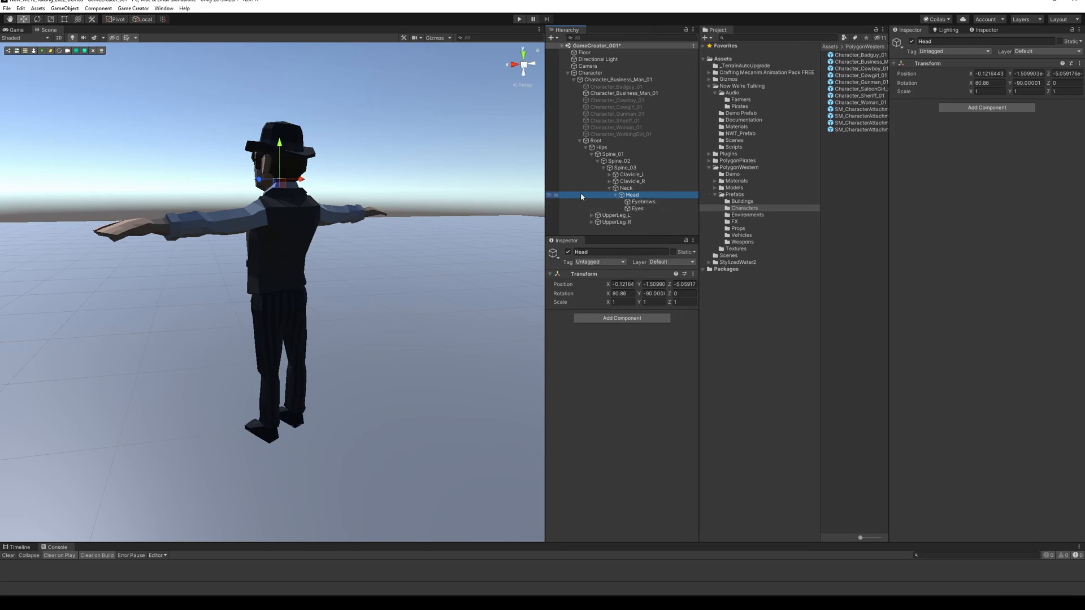
{"action": "left_click_drag", "start_coordinate": [543, 191], "coordinate": [489, 192]}
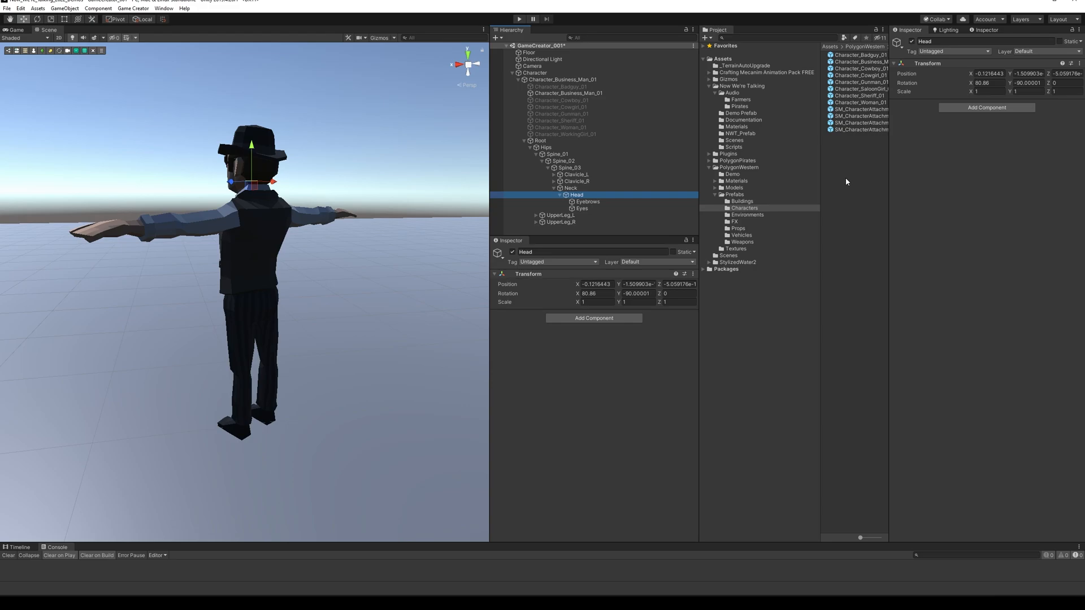
Step: Add the NowWe'reTalking prefab from the NWT_Prefab folder as a child of the character's Head bone
{"action": "left_click", "coordinate": [737, 134]}
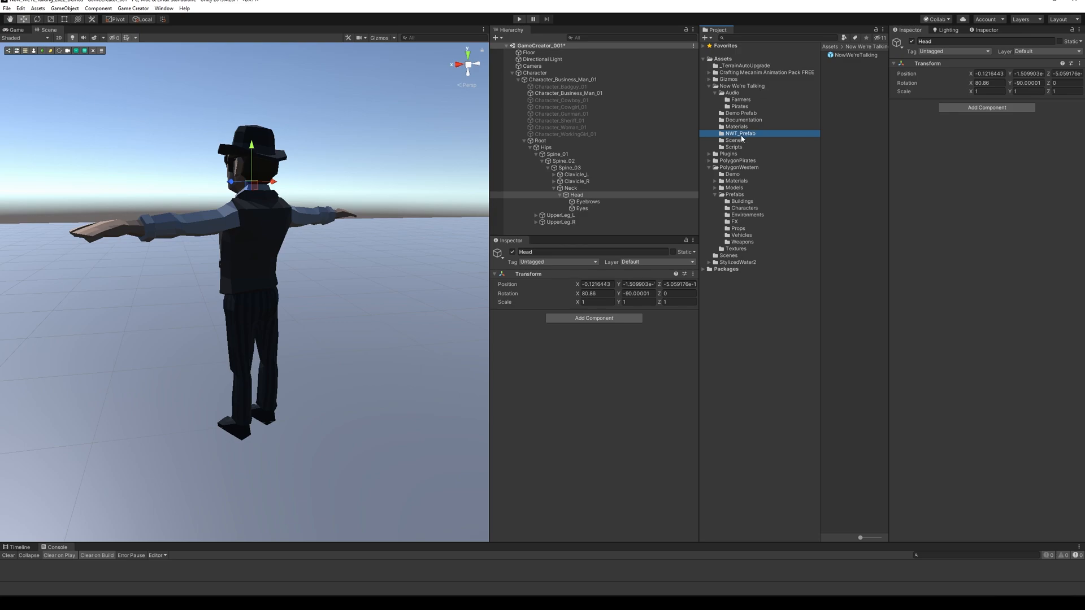
{"action": "left_click", "coordinate": [834, 57]}
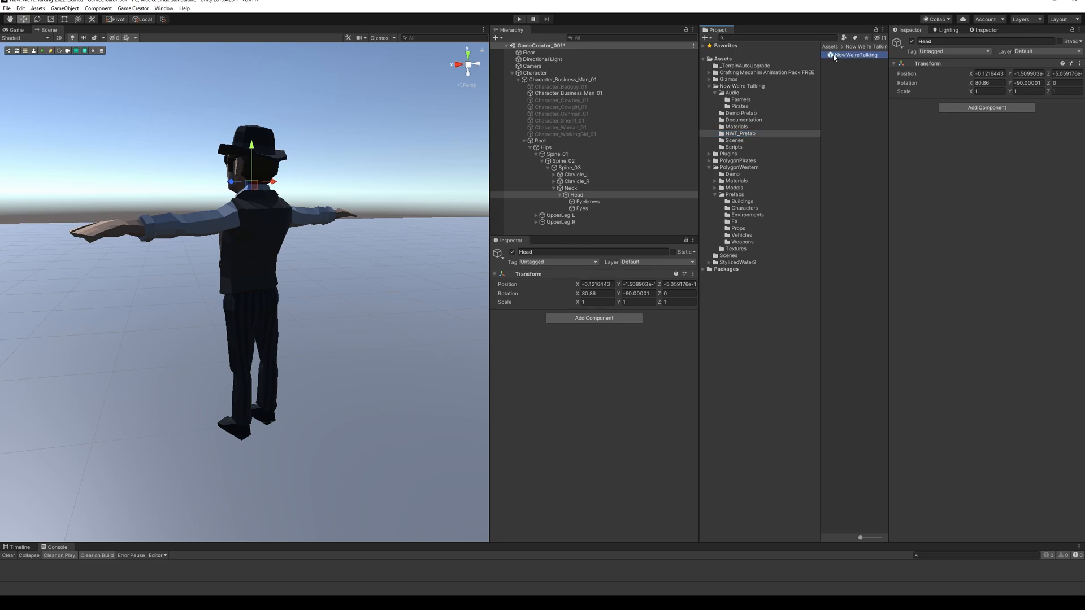
{"action": "left_click_drag", "start_coordinate": [882, 95], "coordinate": [576, 198]}
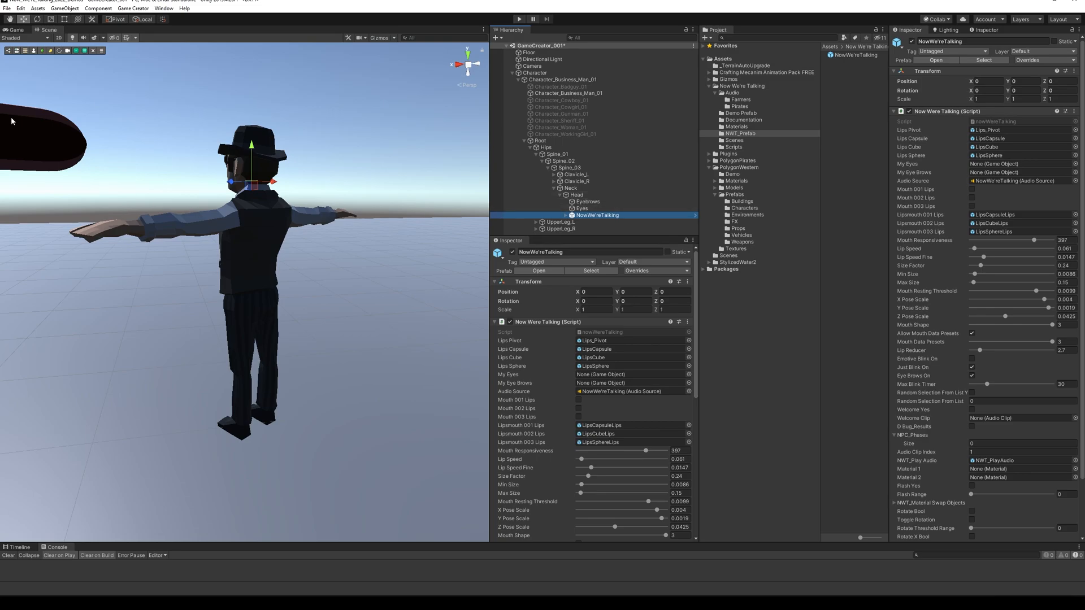
{"action": "scroll", "coordinate": [227, 211], "scroll_direction": "down", "scroll_amount": 3}
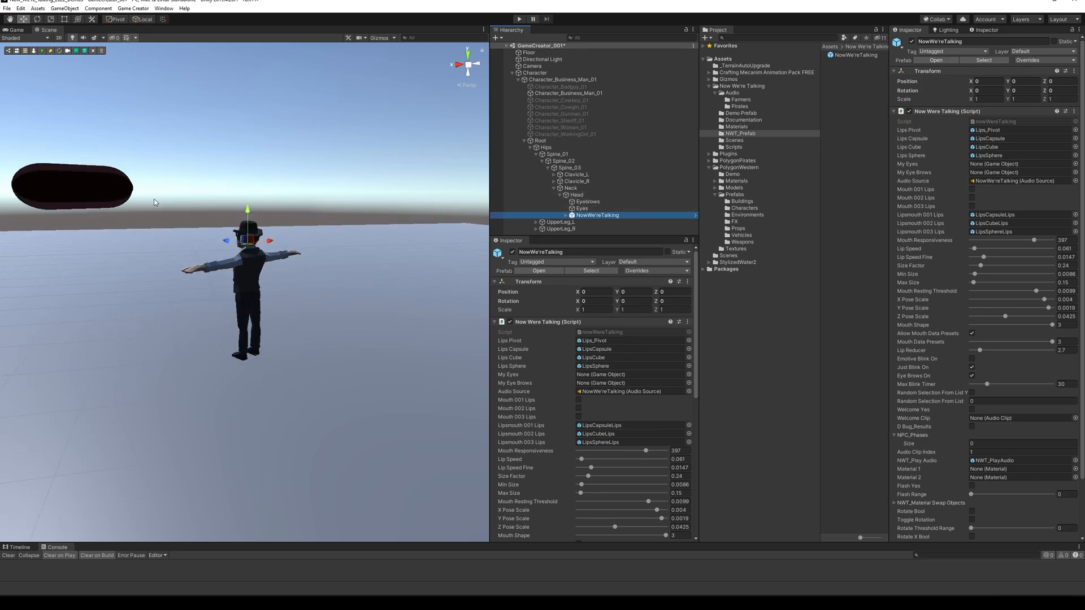
Step: Set the scale of the Lips_Pivot object under NowWe'reTalking to 1 on X, Y and Z
{"action": "left_click", "coordinate": [565, 215]}
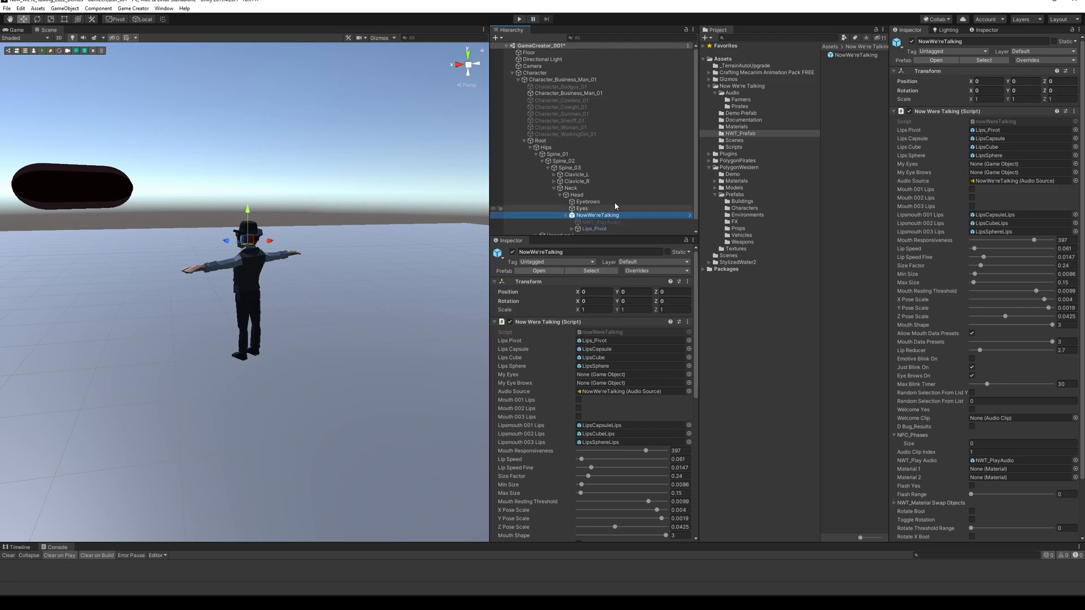
{"action": "left_click", "coordinate": [603, 218]}
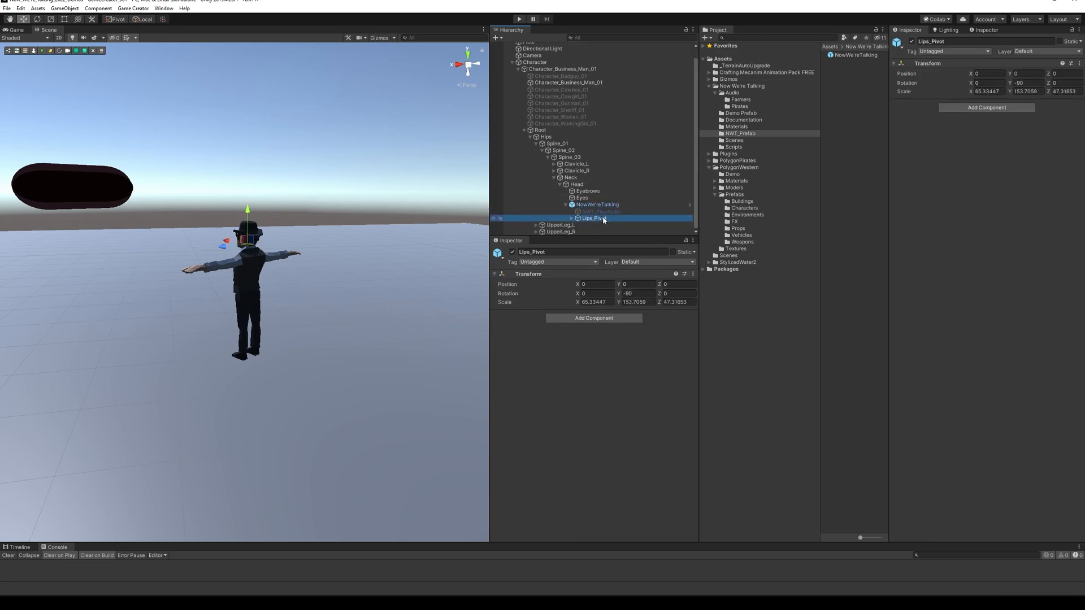
{"action": "left_click", "coordinate": [989, 92]}
{"action": "type", "text": "1"}
{"action": "key", "text": "Tab"}
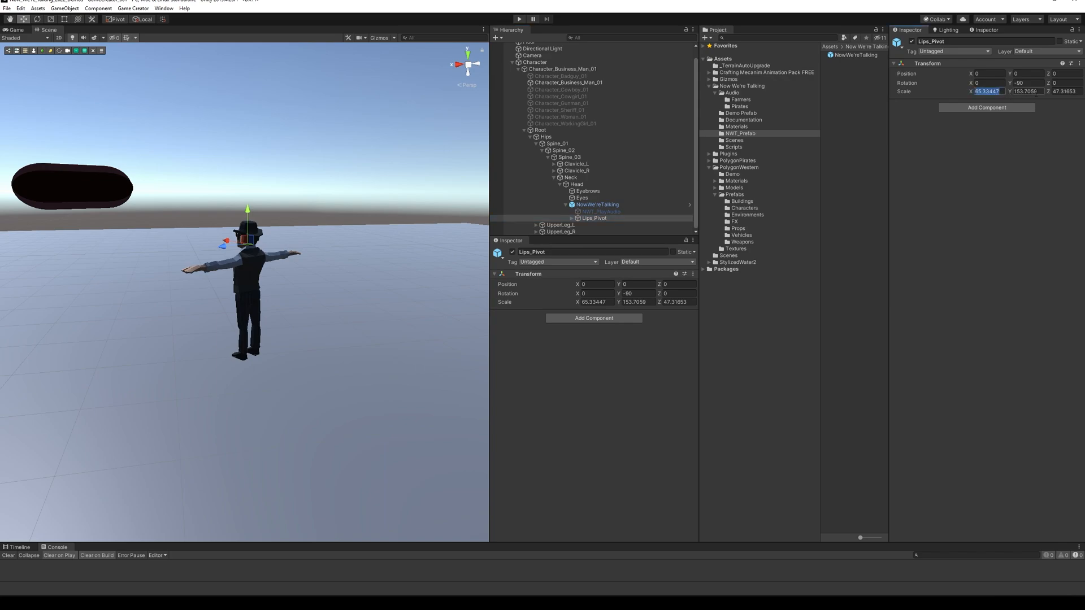
{"action": "type", "text": "1"}
{"action": "key", "text": "Tab"}
{"action": "type", "text": "1"}
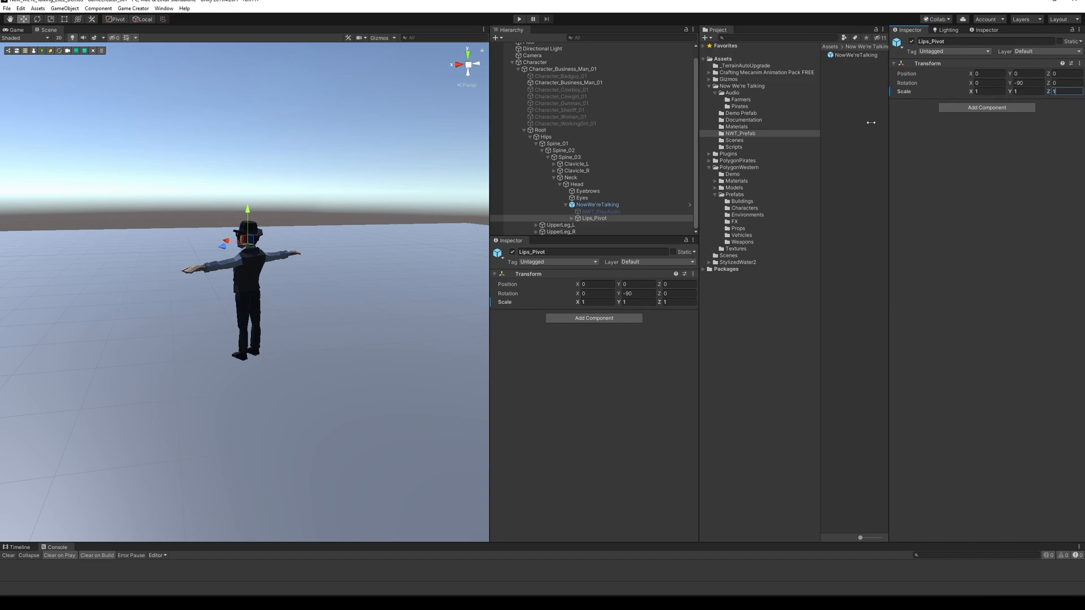
Step: Move Lips_Pivot forward out of the head to the front of the mouth, to a Z position of about 0.053
{"action": "left_click", "coordinate": [576, 205]}
{"action": "left_click", "coordinate": [585, 219]}
{"action": "key", "text": "f"}
{"action": "left_click_drag", "start_coordinate": [249, 319], "coordinate": [434, 307], "text": "alt"}
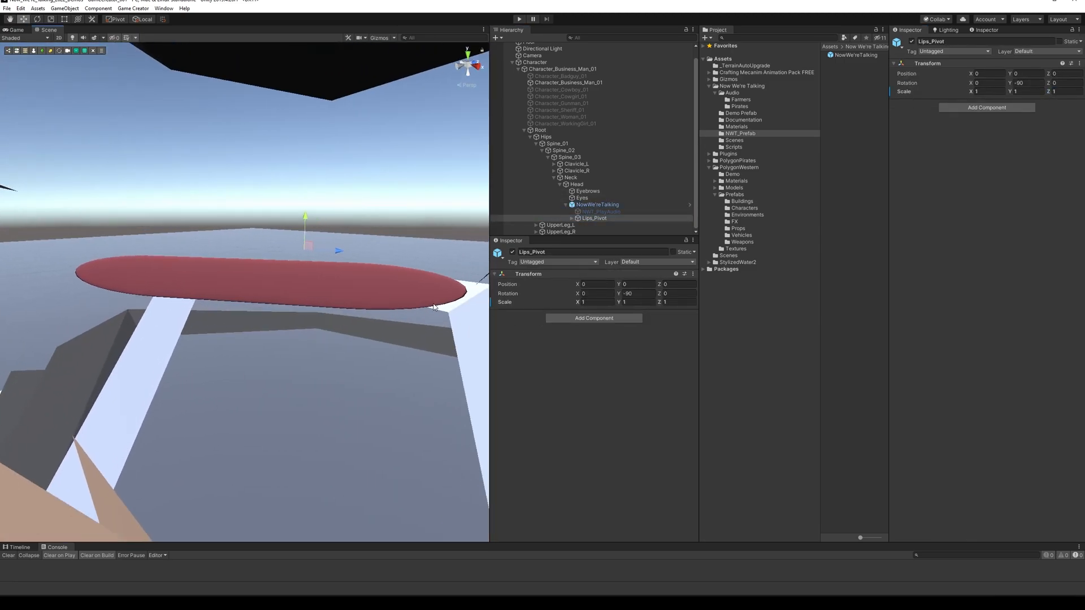
{"action": "scroll", "coordinate": [434, 307], "scroll_direction": "down", "scroll_amount": 10}
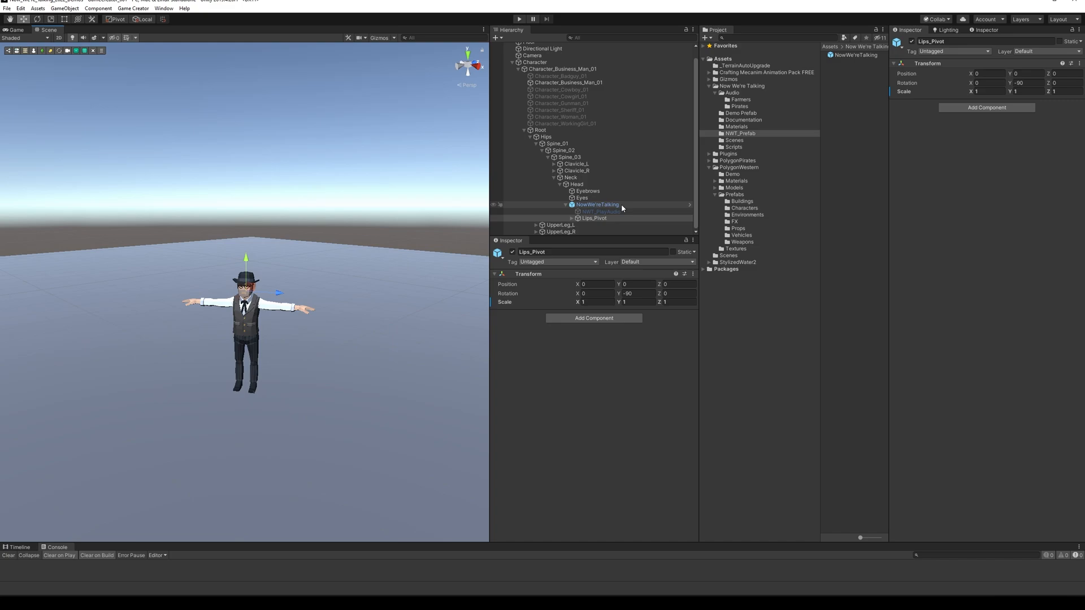
{"action": "left_click_drag", "start_coordinate": [601, 237], "coordinate": [602, 293]}
{"action": "left_click", "coordinate": [587, 229]}
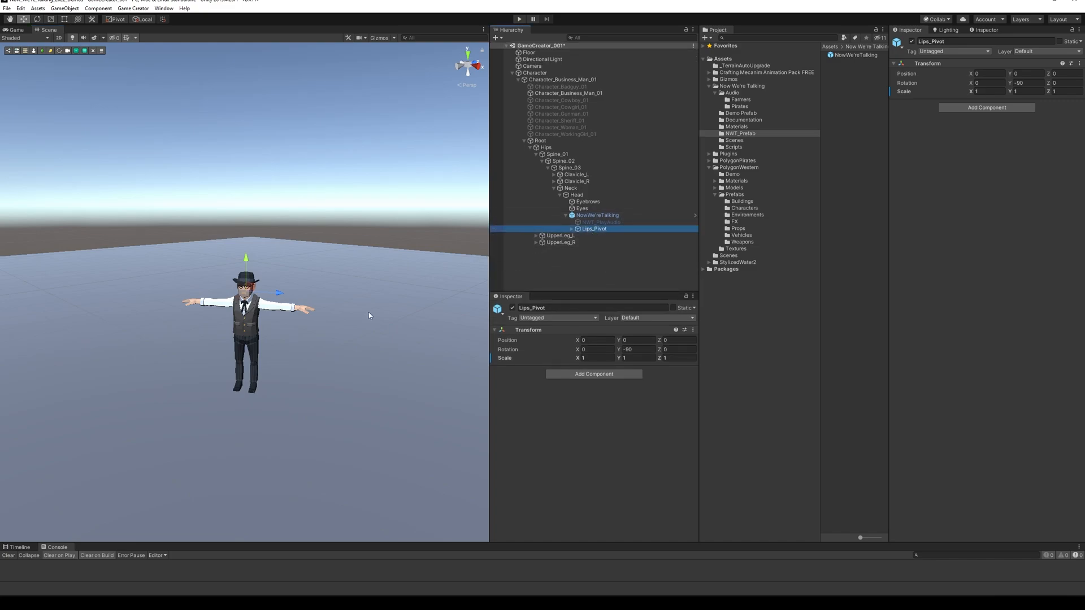
{"action": "key", "text": "f"}
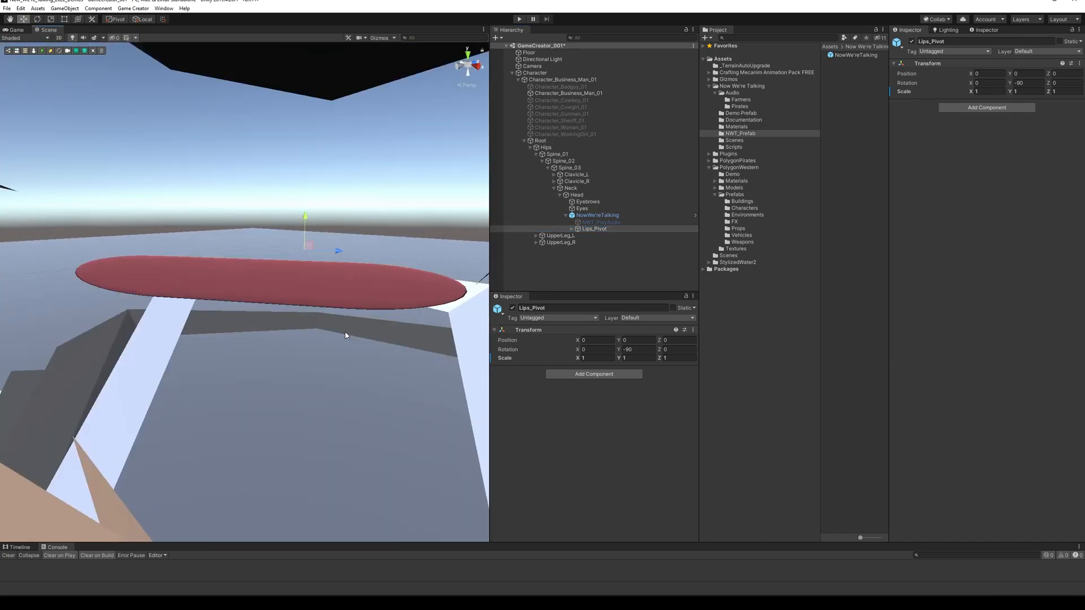
{"action": "left_click_drag", "start_coordinate": [344, 332], "coordinate": [213, 352], "text": "alt"}
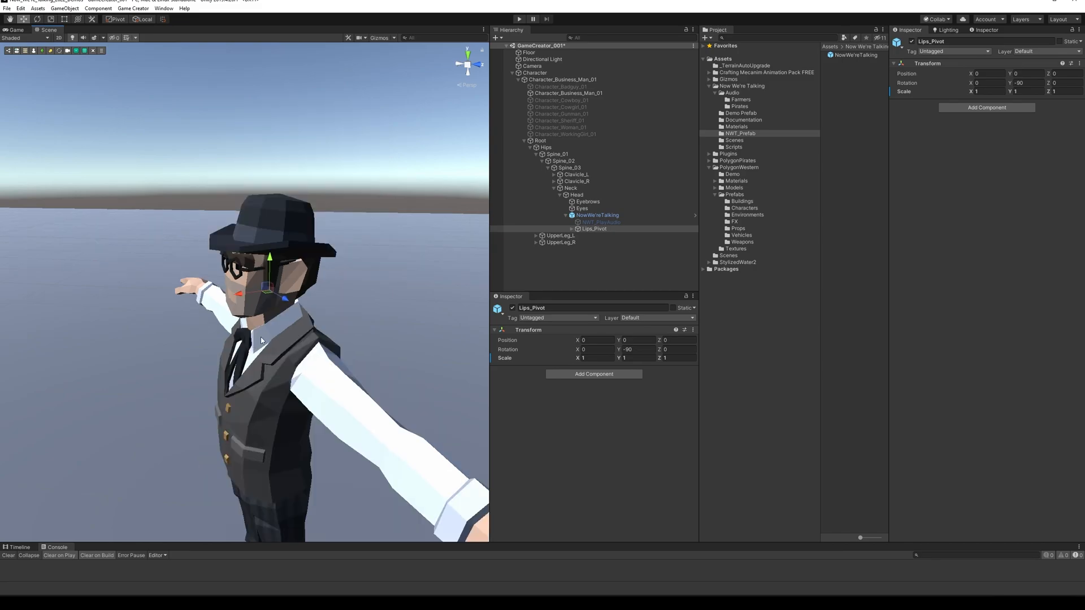
{"action": "left_click_drag", "start_coordinate": [243, 298], "coordinate": [229, 302]}
{"action": "left_click_drag", "start_coordinate": [221, 346], "coordinate": [341, 330], "text": "alt"}
{"action": "right_click_drag", "start_coordinate": [341, 330], "coordinate": [500, 0], "text": "alt"}
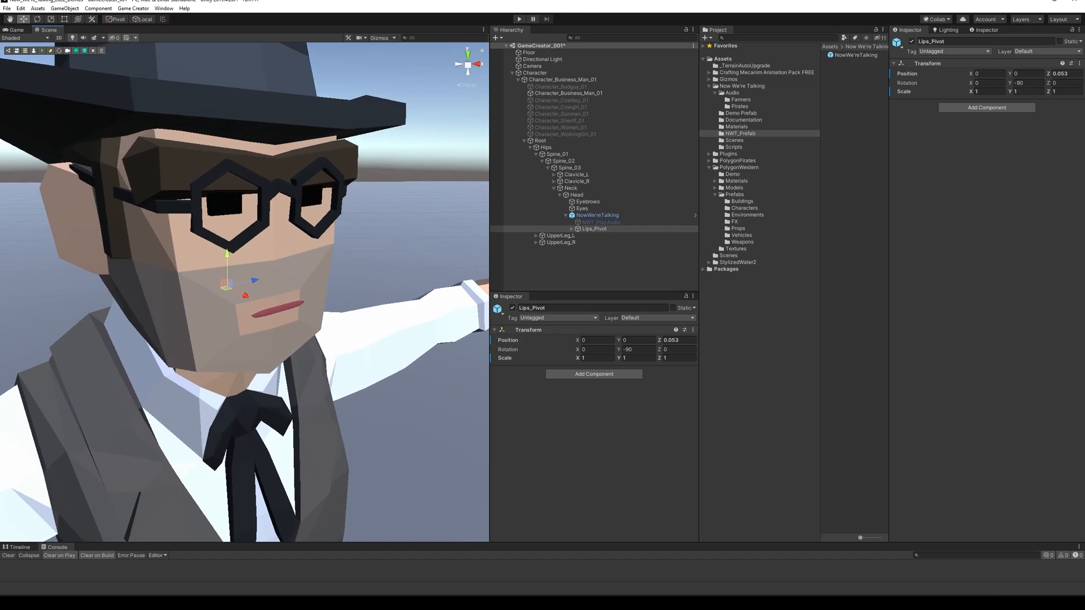
Step: Move Lips_Pivot slightly down and back against the face, to about -0.0062 on Y and 0.0458 on Z
{"action": "left_click_drag", "start_coordinate": [243, 298], "coordinate": [242, 302]}
{"action": "left_click_drag", "start_coordinate": [222, 251], "coordinate": [226, 256]}
{"action": "left_click_drag", "start_coordinate": [321, 364], "coordinate": [265, 350], "text": "alt"}
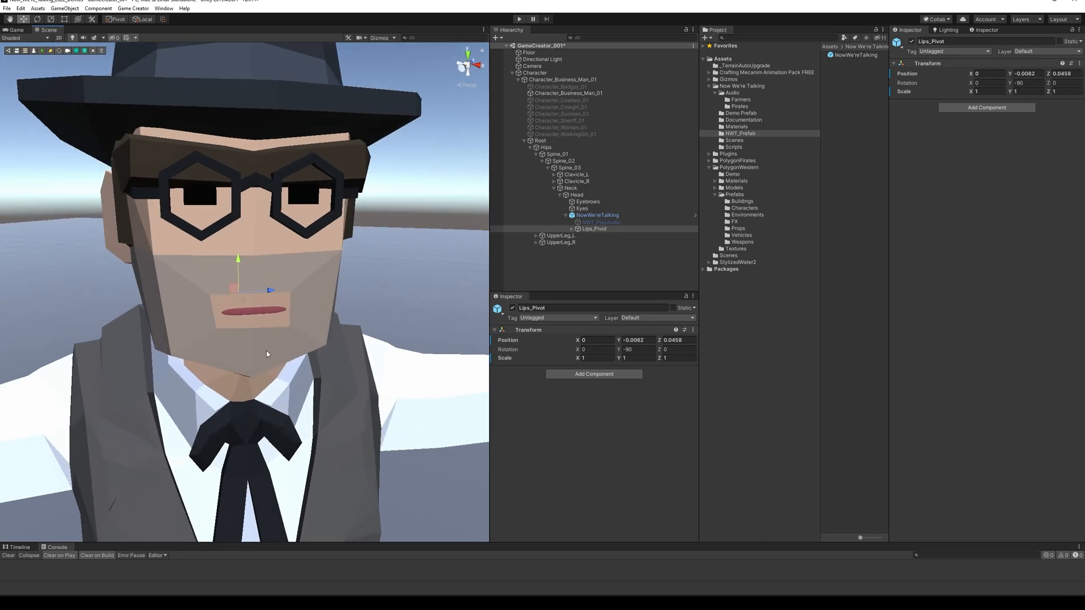
Step: Play the scene, try a different Y position for Lips_Pivot while it runs, and stop playback
{"action": "left_click", "coordinate": [520, 18]}
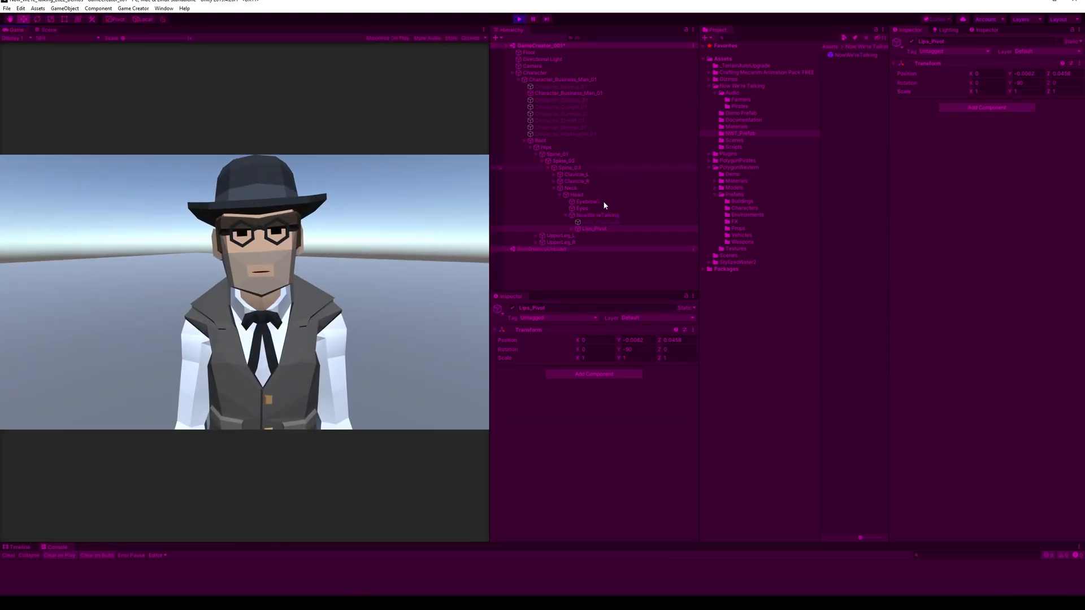
{"action": "left_click", "coordinate": [602, 228]}
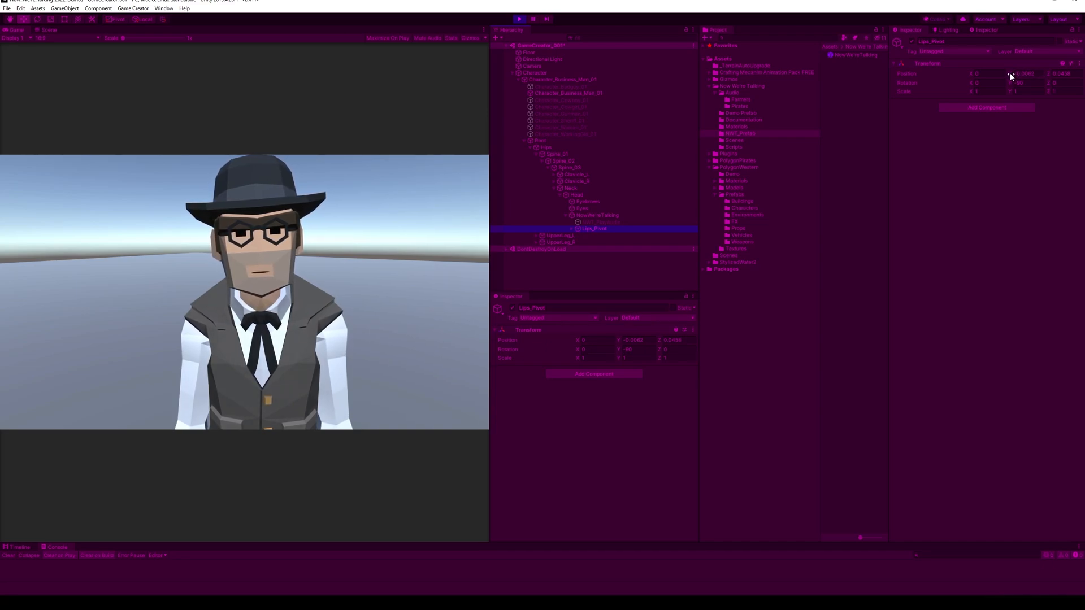
{"action": "left_click_drag", "start_coordinate": [1010, 73], "coordinate": [1013, 74]}
{"action": "key", "text": "BackSpace"}
{"action": "type", "text": "11"}
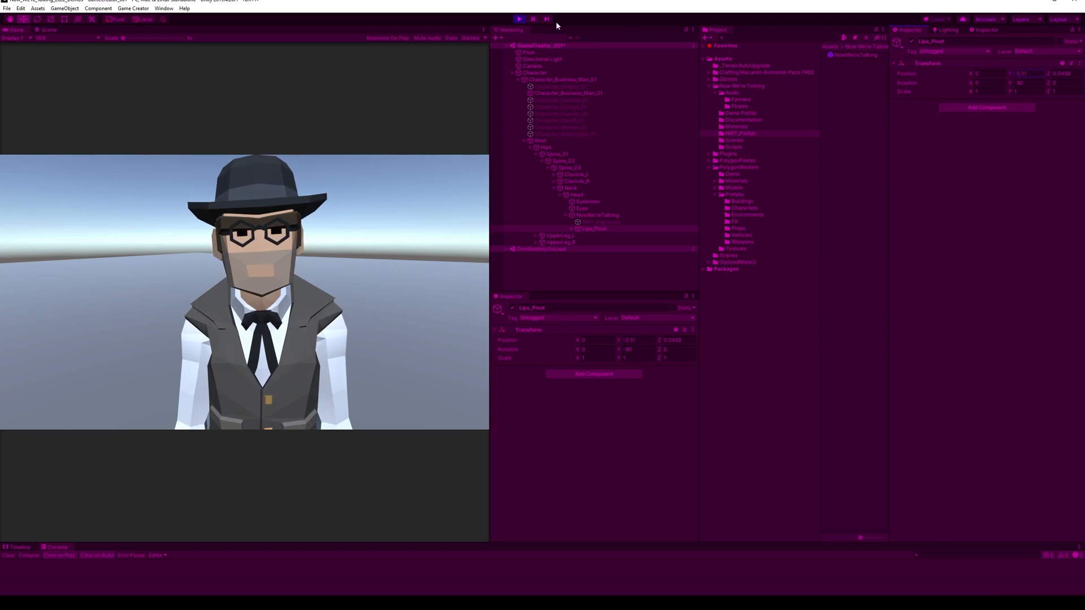
{"action": "left_click", "coordinate": [519, 19]}
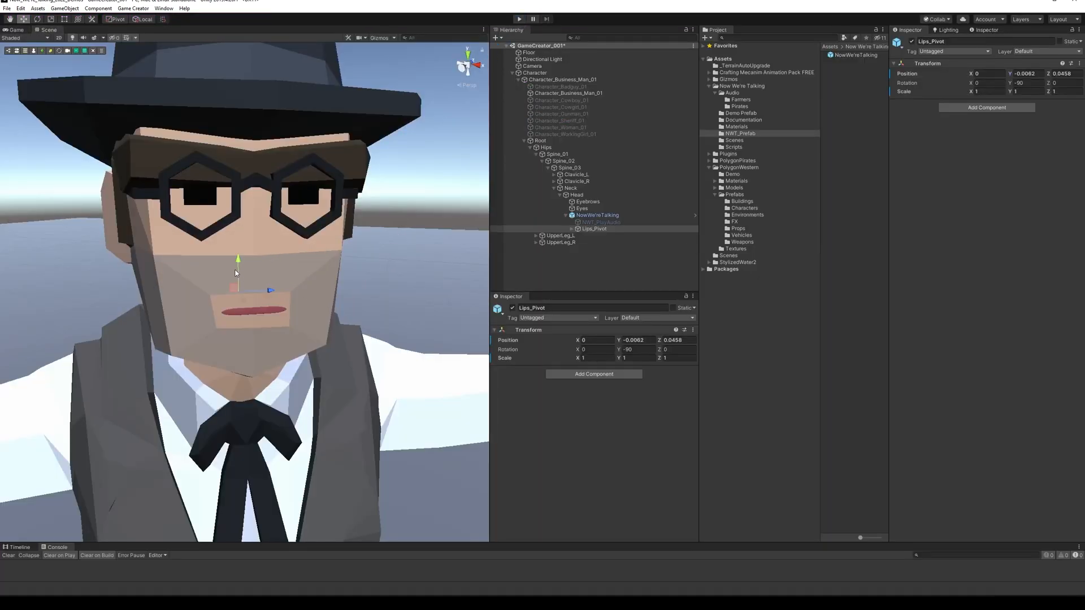
Step: Raise Lips_Pivot to a Y position of about -0.0039 and preview the mouth by briefly playing the scene
{"action": "left_click_drag", "start_coordinate": [239, 260], "coordinate": [239, 260]}
{"action": "left_click", "coordinate": [519, 19]}
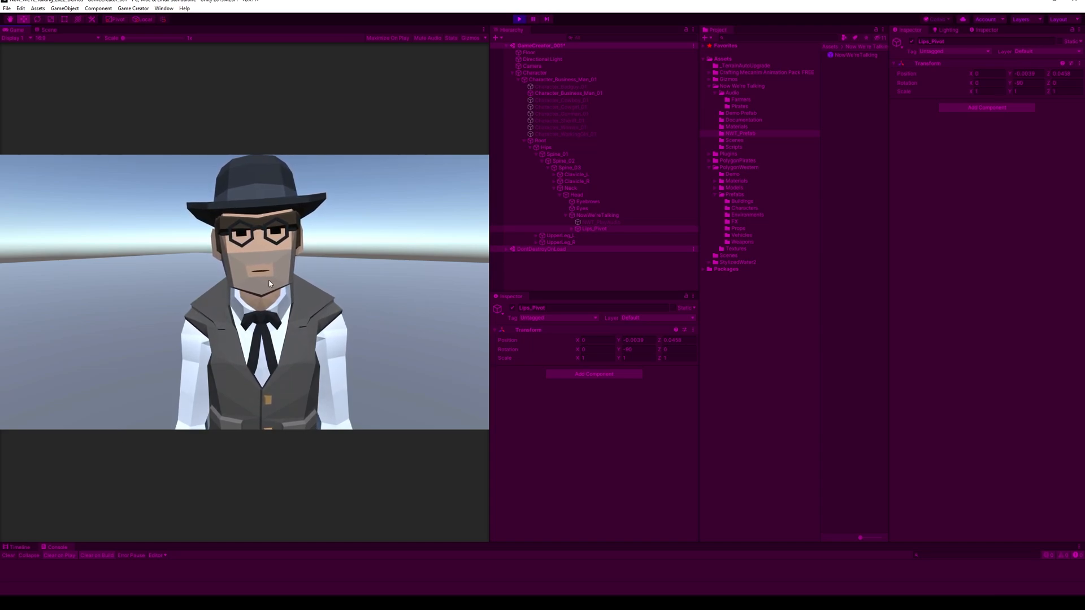
{"action": "left_click", "coordinate": [520, 21]}
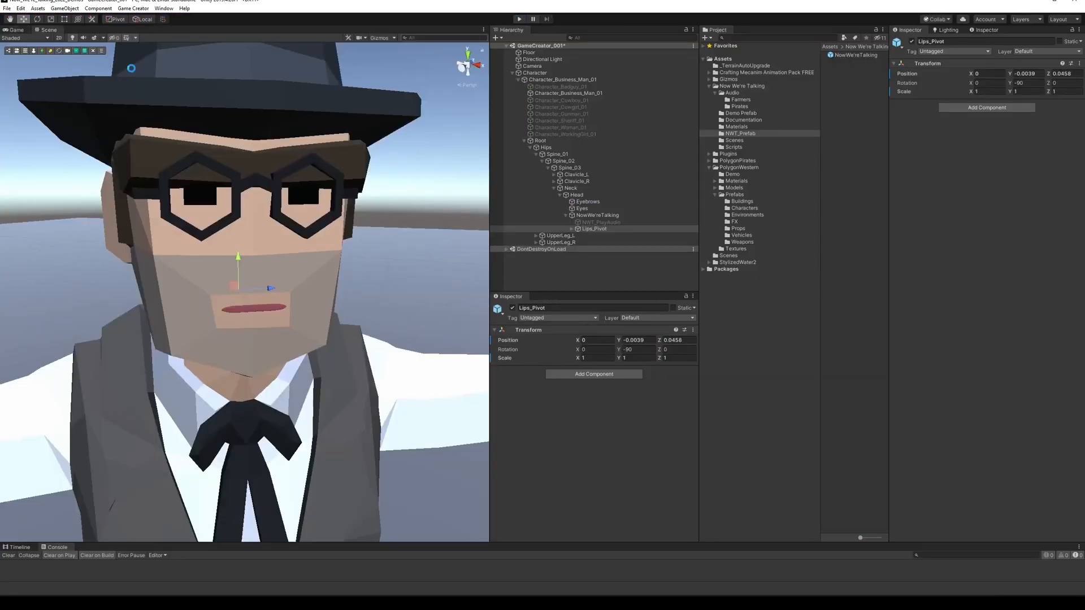
Step: Save the scene
{"action": "left_click", "coordinate": [6, 9]}
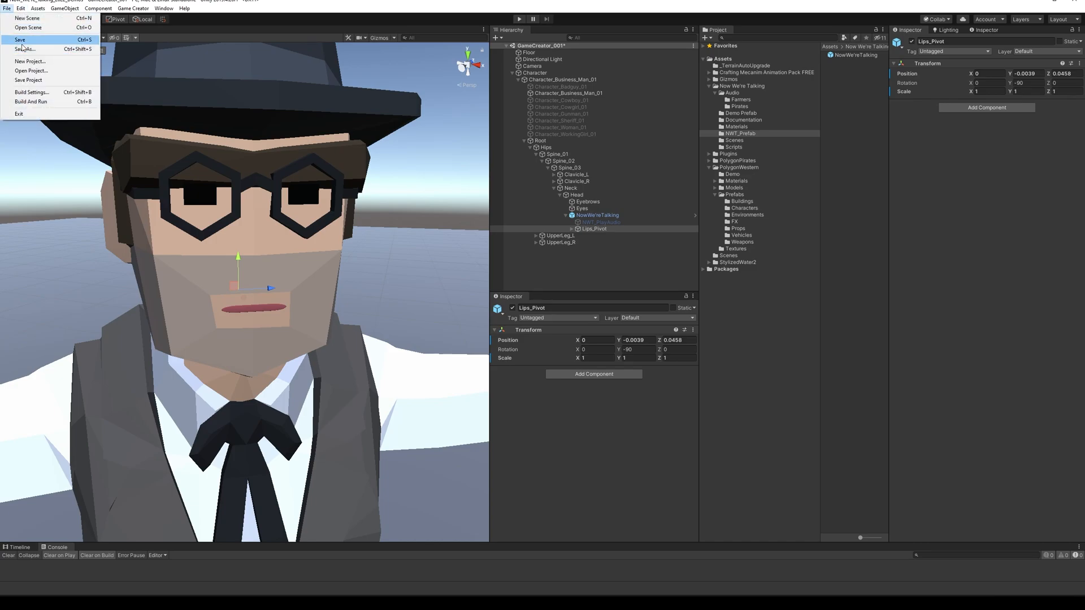
{"action": "left_click", "coordinate": [20, 40]}
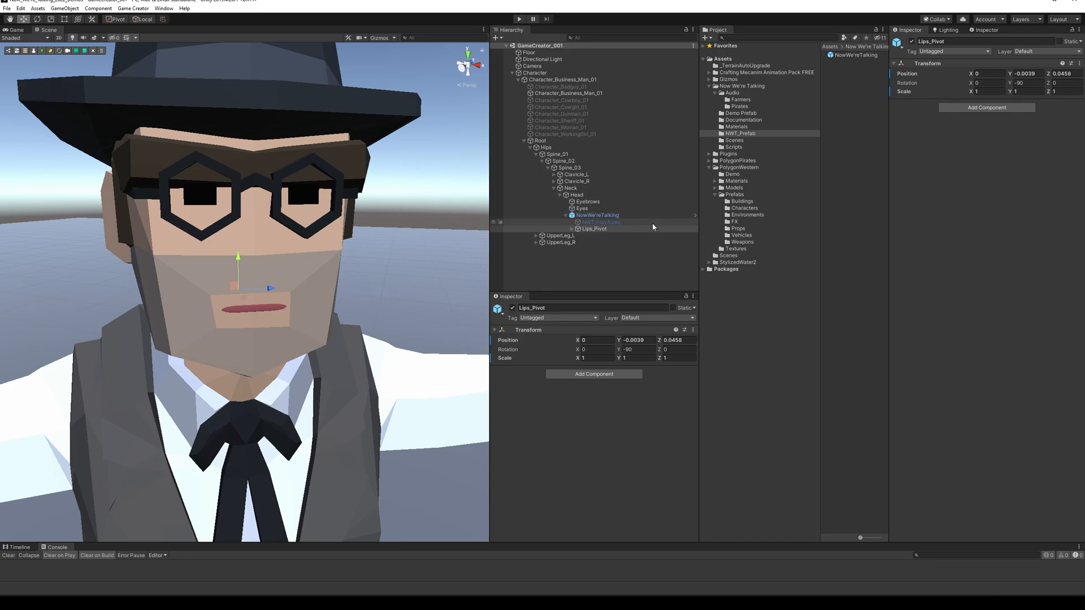
Step: Select the NowWe'reTalking object under Head, widen the view of its script settings, and lock the inspector on it
{"action": "left_click", "coordinate": [592, 216]}
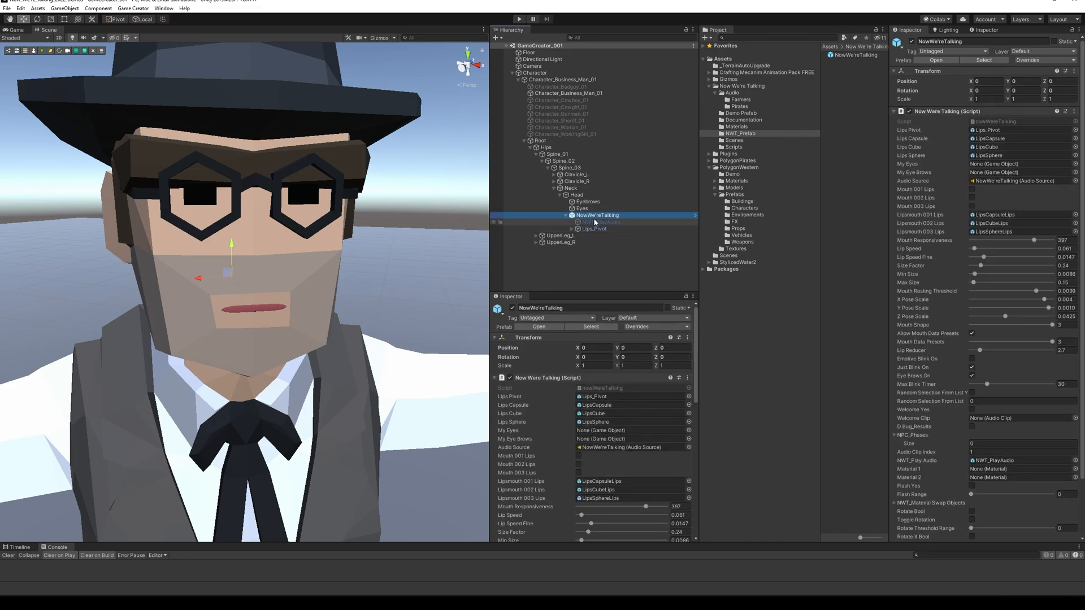
{"action": "left_click_drag", "start_coordinate": [888, 266], "coordinate": [800, 279]}
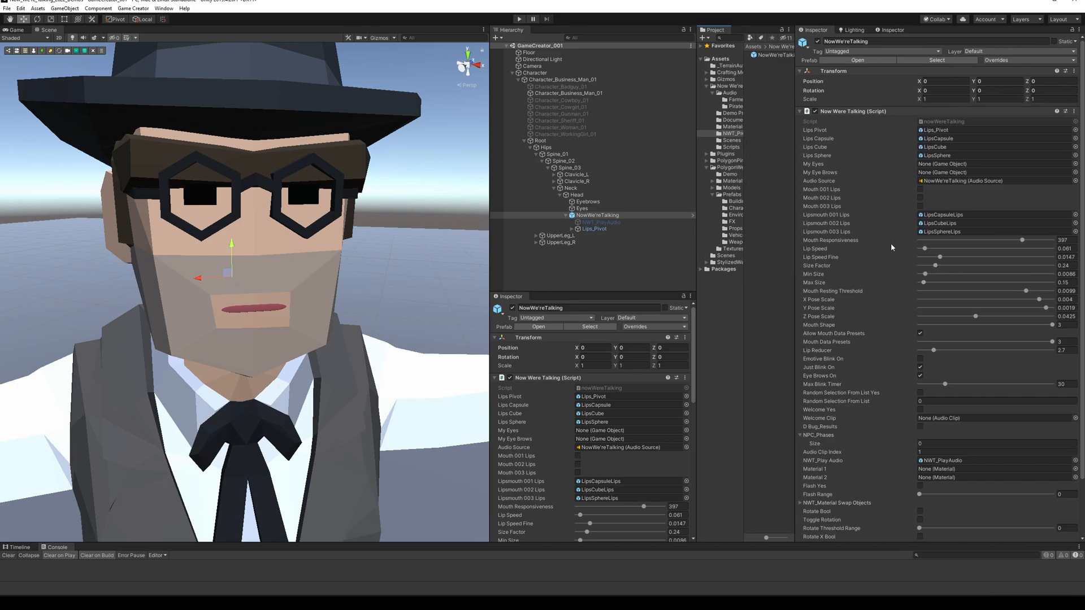
{"action": "left_click_drag", "start_coordinate": [690, 218], "coordinate": [713, 246]}
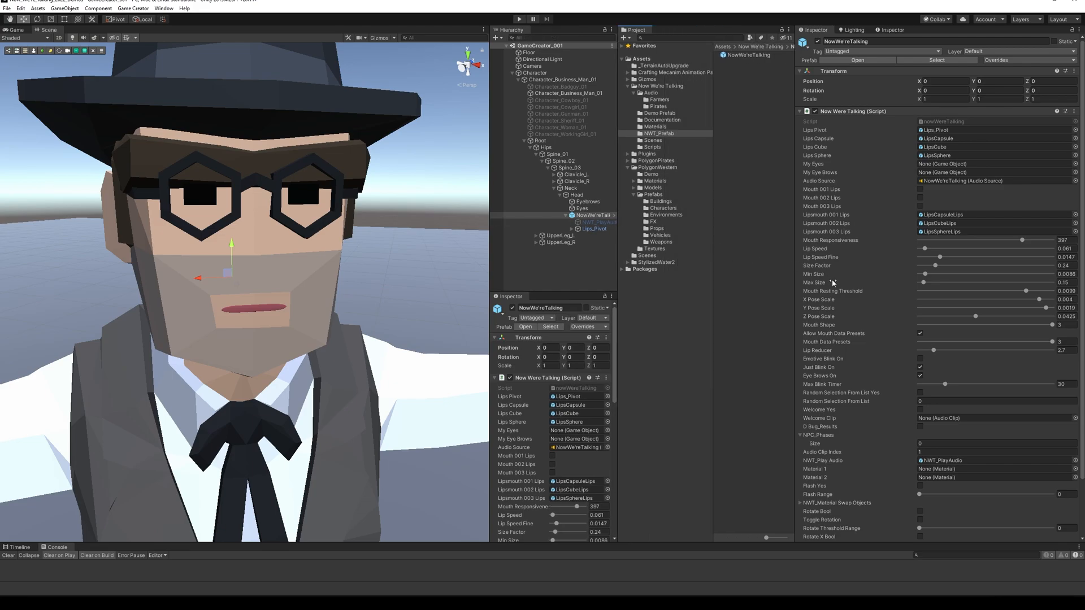
{"action": "scroll", "coordinate": [839, 291], "scroll_direction": "down", "scroll_amount": 3}
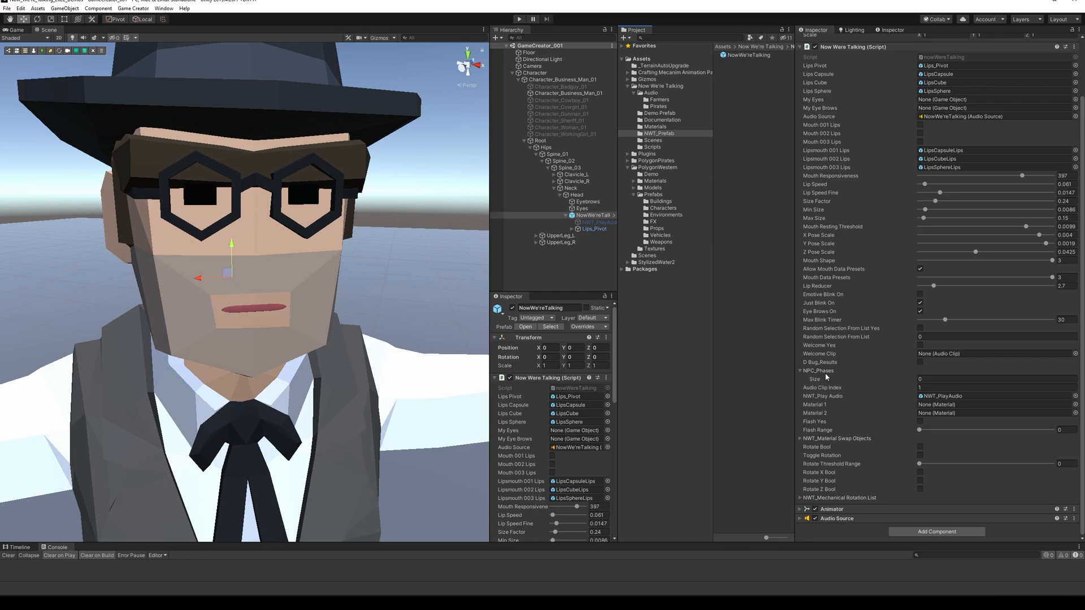
{"action": "mouse_move", "coordinate": [831, 374]}
{"action": "scroll", "coordinate": [1026, 138], "scroll_direction": "up", "scroll_amount": 3}
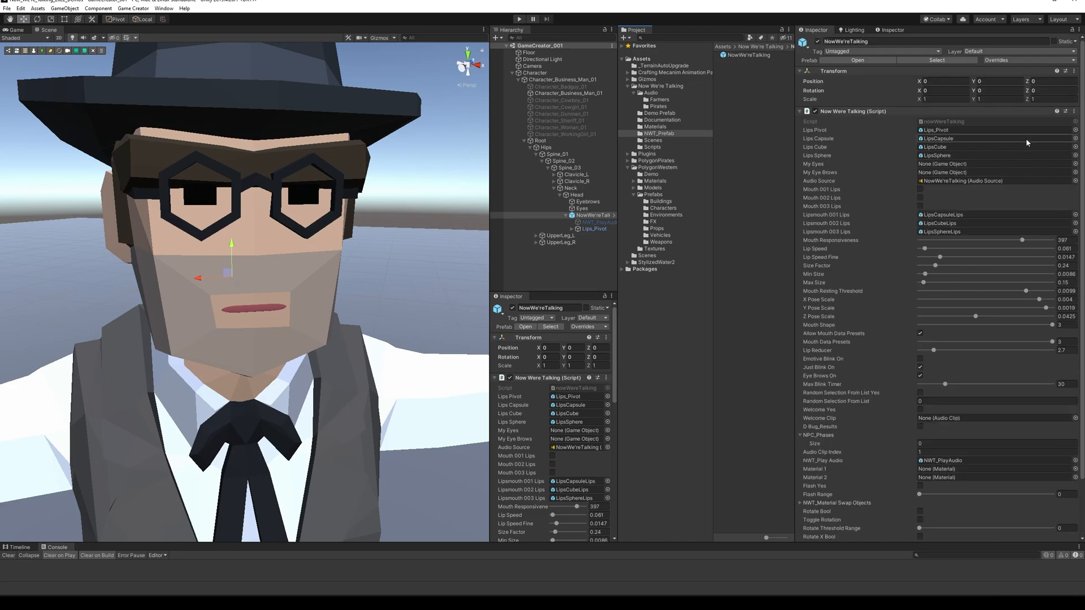
{"action": "left_click", "coordinate": [1072, 30]}
Step: Select all the farmer audio clips from Farmer_A_002 to Farmer_P_001 in the Audio/Farmers folder
{"action": "scroll", "coordinate": [968, 326], "scroll_direction": "down", "scroll_amount": 3}
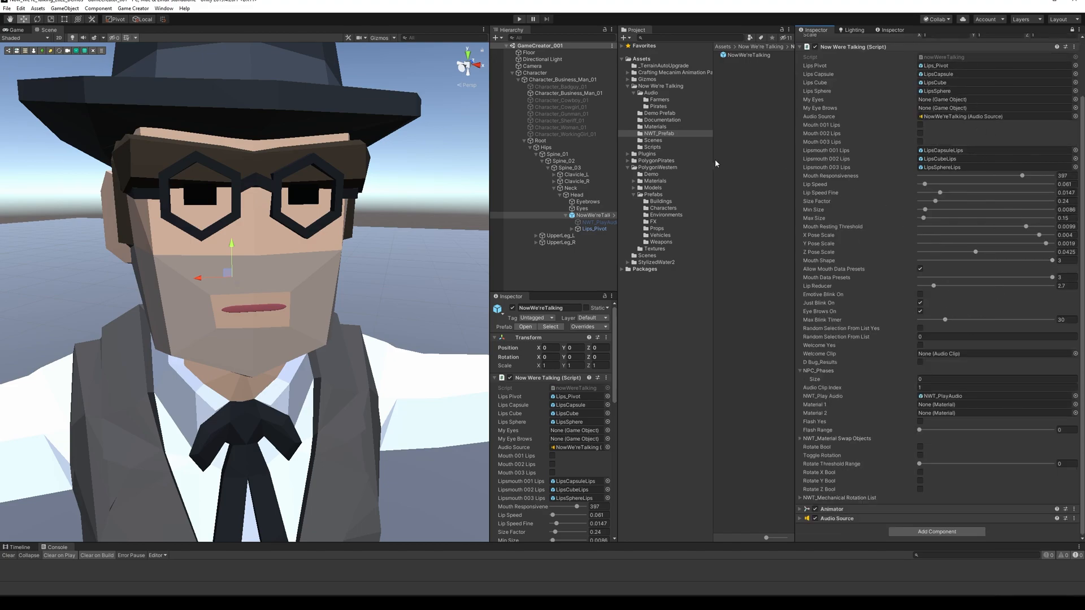
{"action": "left_click", "coordinate": [656, 100]}
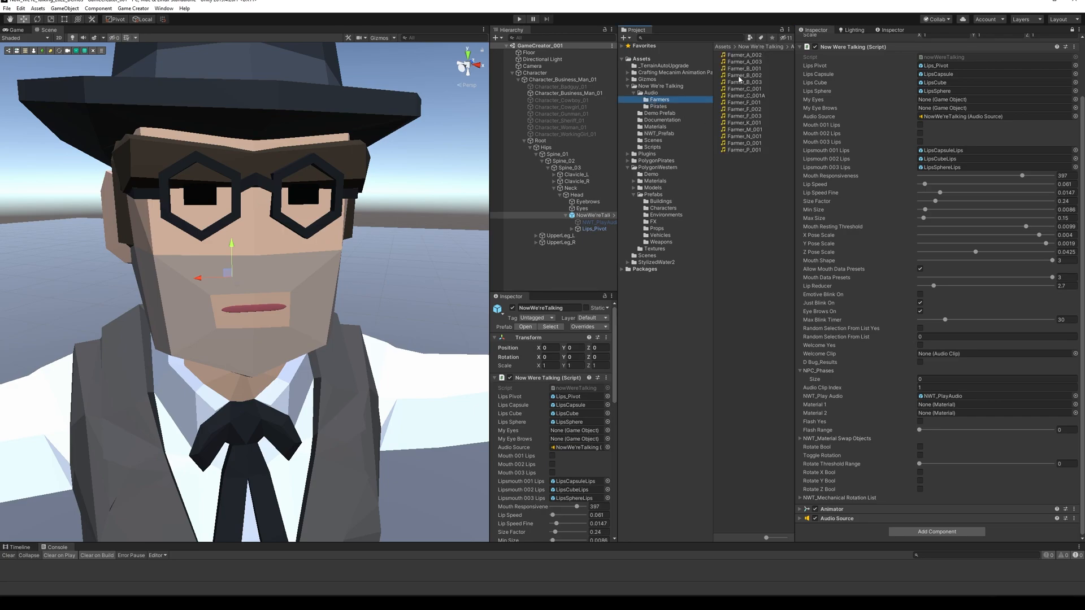
{"action": "left_click", "coordinate": [738, 55]}
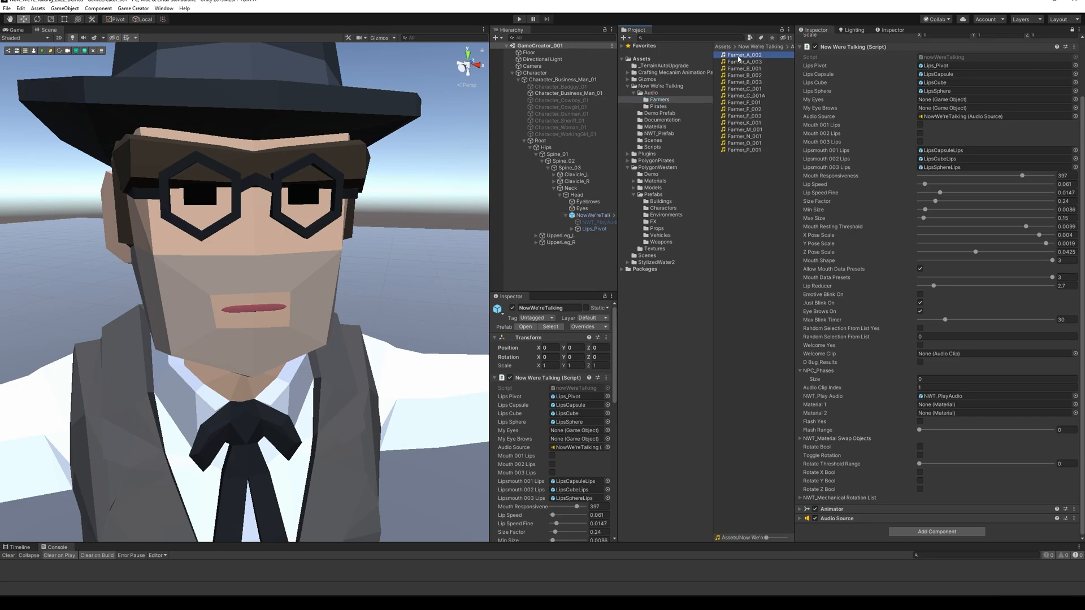
{"action": "left_click", "coordinate": [743, 149], "text": "shift"}
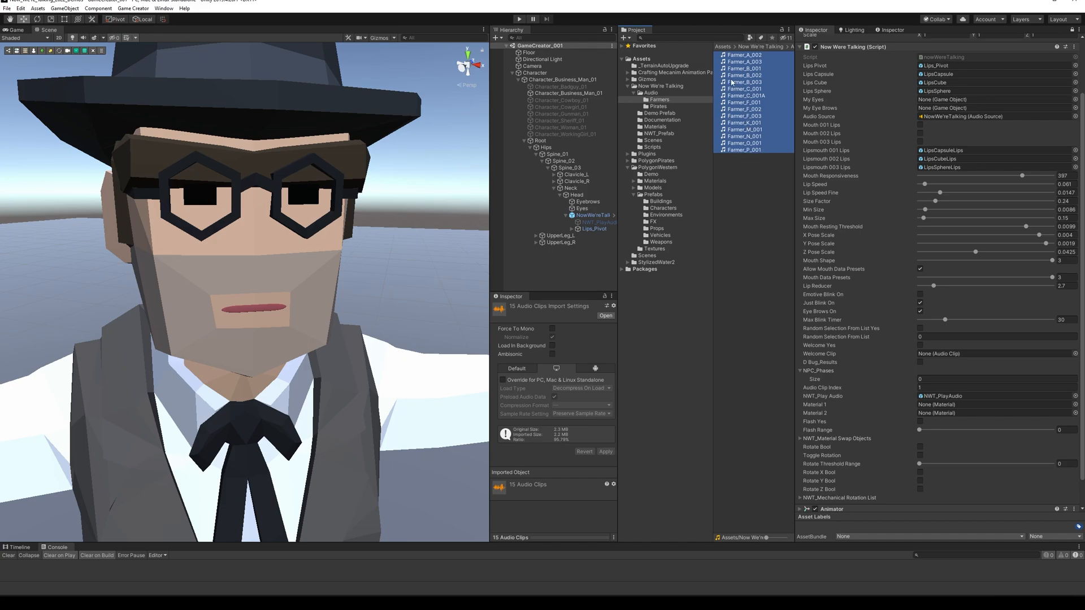
{"action": "left_click_drag", "start_coordinate": [732, 58], "coordinate": [731, 55]}
Step: Set the NPC_Phases size to 1 and name the new phase BusinessMan001
{"action": "left_click", "coordinate": [928, 381]}
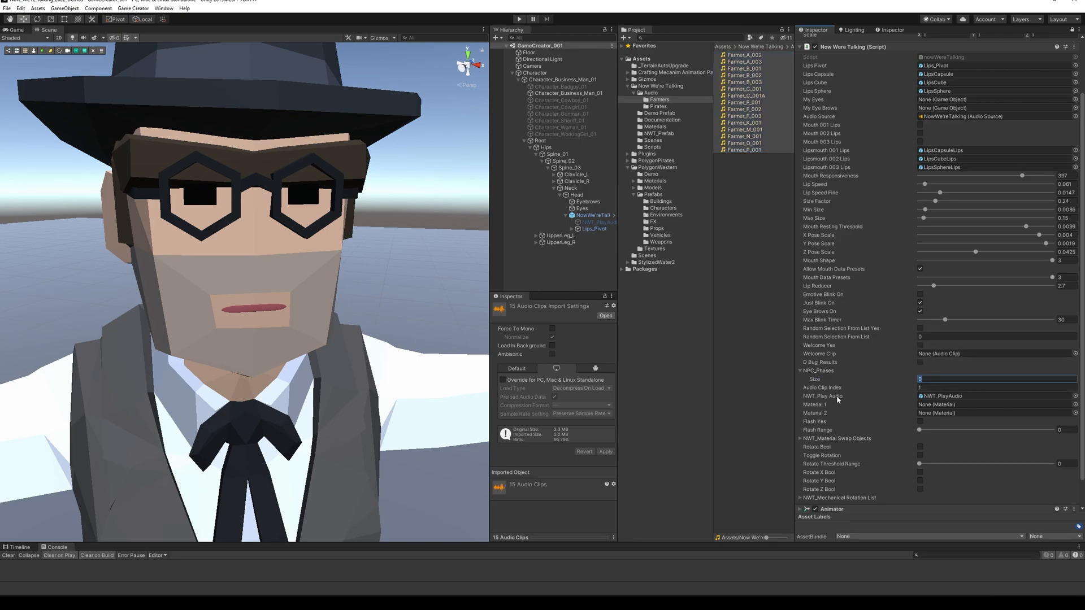
{"action": "type", "text": "1"}
{"action": "key", "text": "Return"}
{"action": "key", "text": "Tab"}
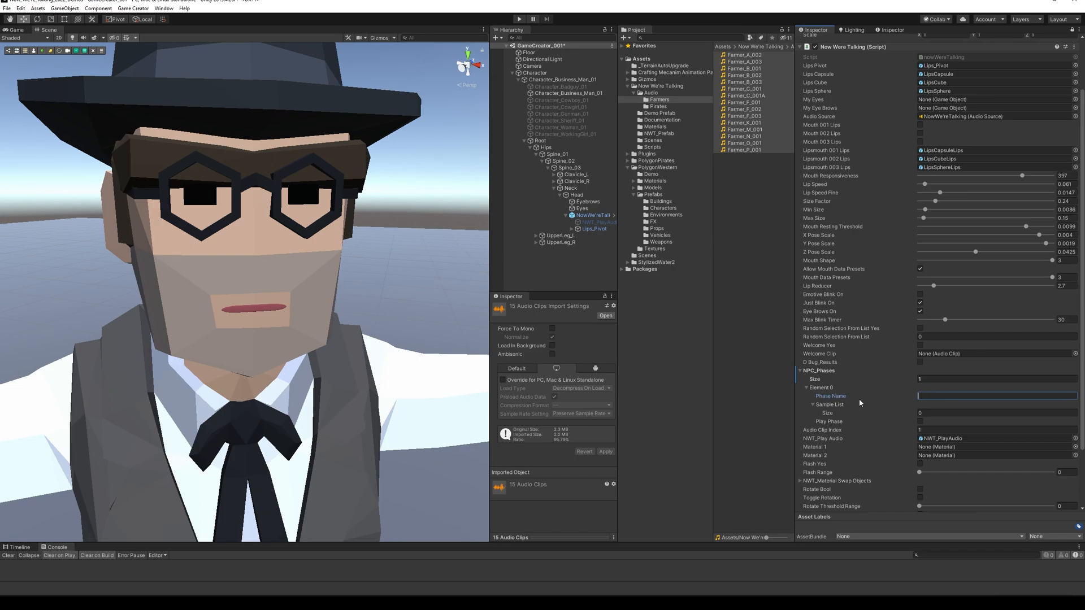
{"action": "type", "text": "BusinessMan"}
{"action": "type", "text": "001"}
Step: Fill the BusinessMan001 phase's Sample List with the selected farmer clips and enable Play Phase
{"action": "left_click_drag", "start_coordinate": [734, 141], "coordinate": [841, 409]}
{"action": "scroll", "coordinate": [851, 385], "scroll_direction": "down", "scroll_amount": 4}
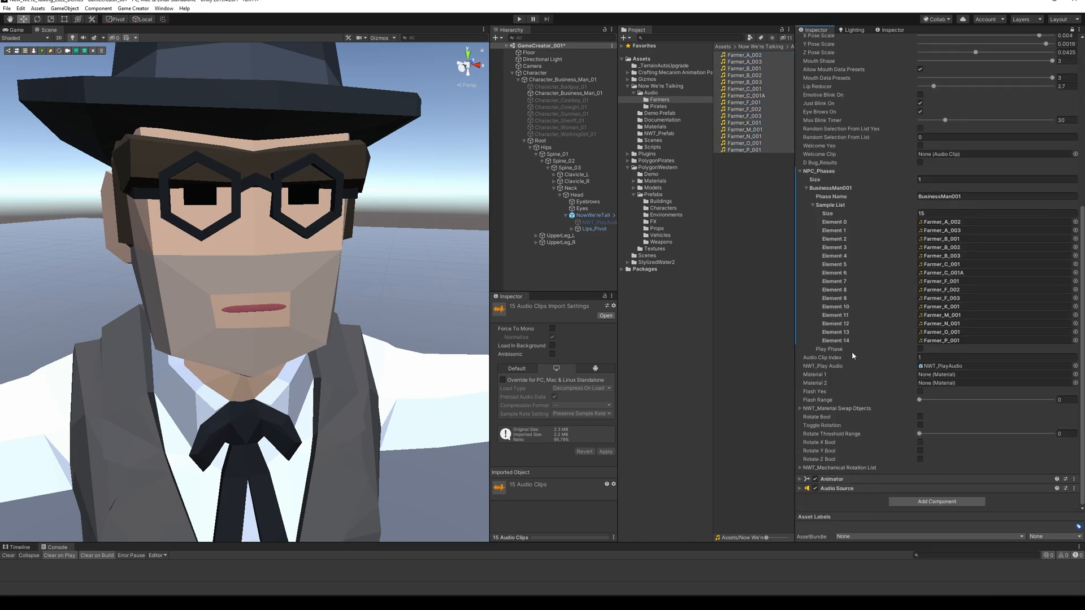
{"action": "left_click", "coordinate": [932, 213]}
{"action": "left_click", "coordinate": [959, 196]}
{"action": "left_click", "coordinate": [920, 350]}
Step: Rearrange the column widths to give the hierarchy more room and select NWT_PlayAudio under NowWe'reTalking
{"action": "left_click_drag", "start_coordinate": [793, 222], "coordinate": [811, 228]}
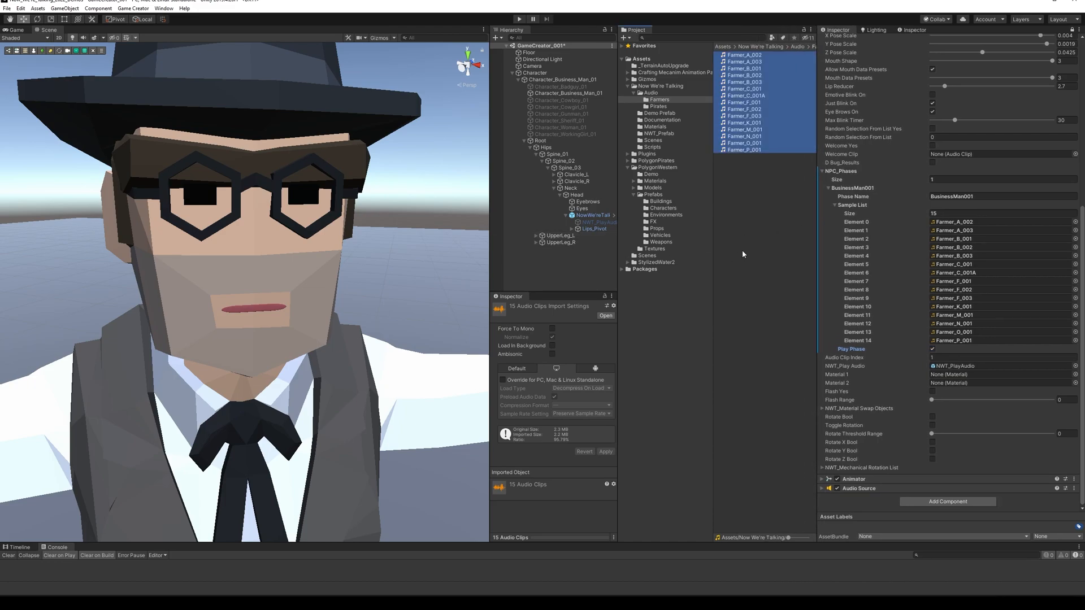
{"action": "left_click_drag", "start_coordinate": [816, 252], "coordinate": [858, 256]}
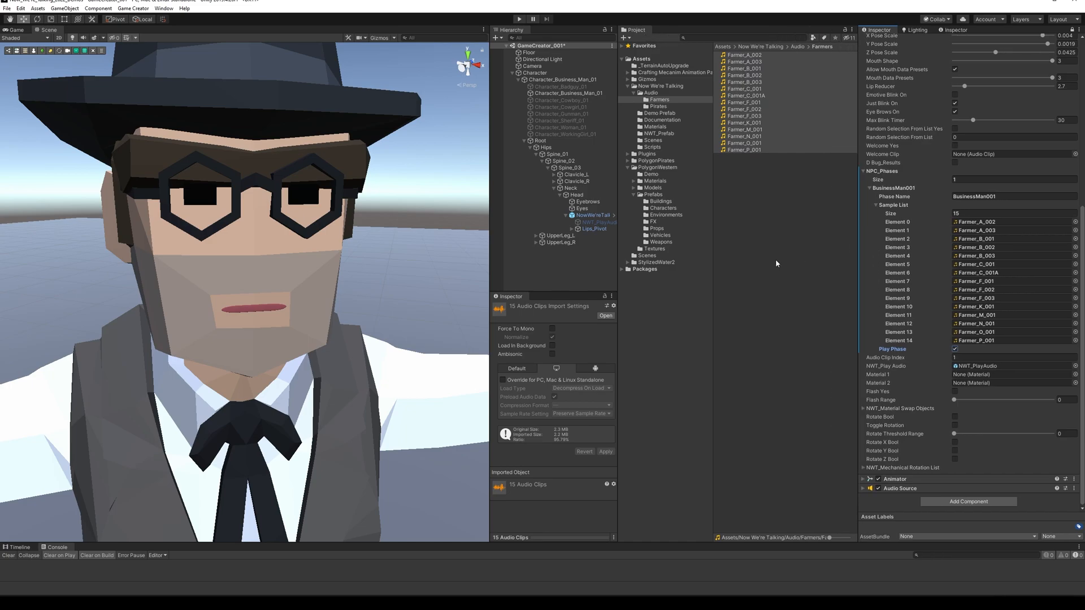
{"action": "left_click", "coordinate": [716, 271]}
{"action": "left_click_drag", "start_coordinate": [714, 270], "coordinate": [760, 272]}
{"action": "left_click_drag", "start_coordinate": [619, 273], "coordinate": [694, 277]}
{"action": "left_click", "coordinate": [616, 229]}
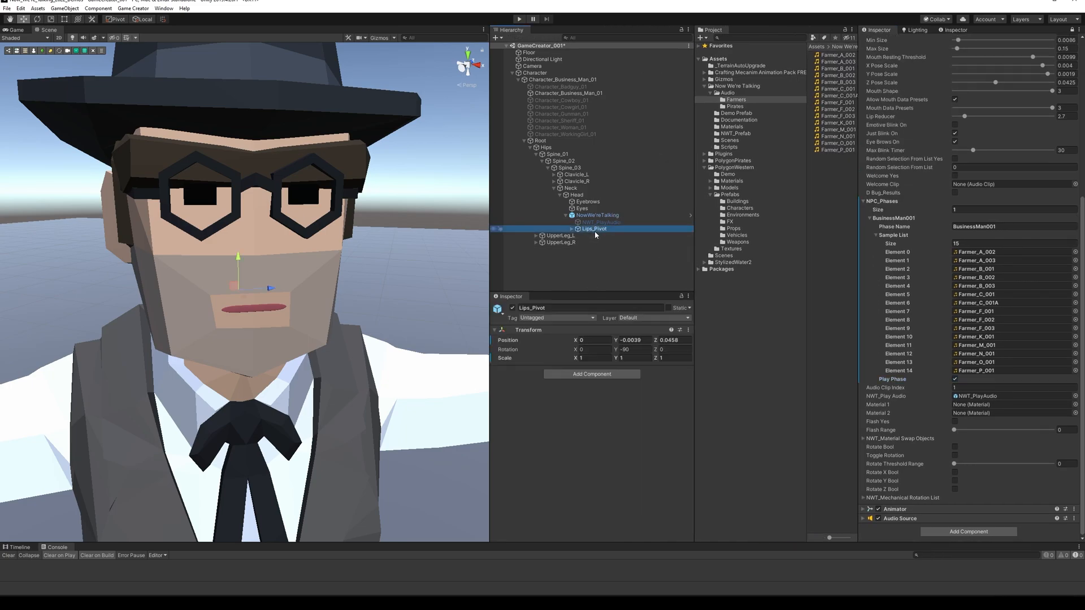
{"action": "left_click", "coordinate": [604, 223]}
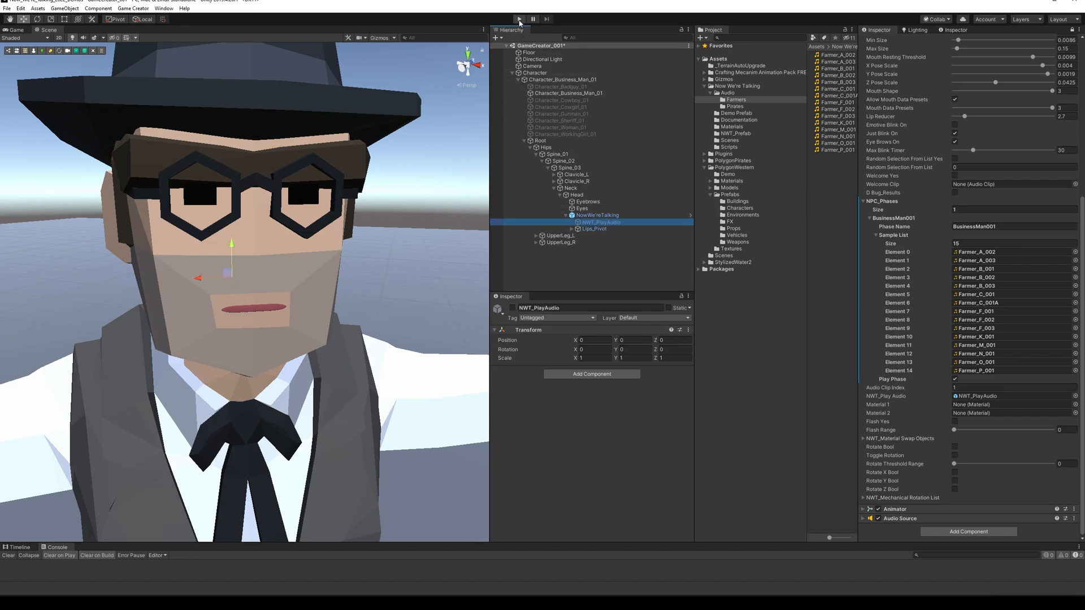
Step: Play the scene, check the Audio Clip Index of NowWe'reTalking, and select its NWT_PlayAudio child again
{"action": "left_click", "coordinate": [519, 20]}
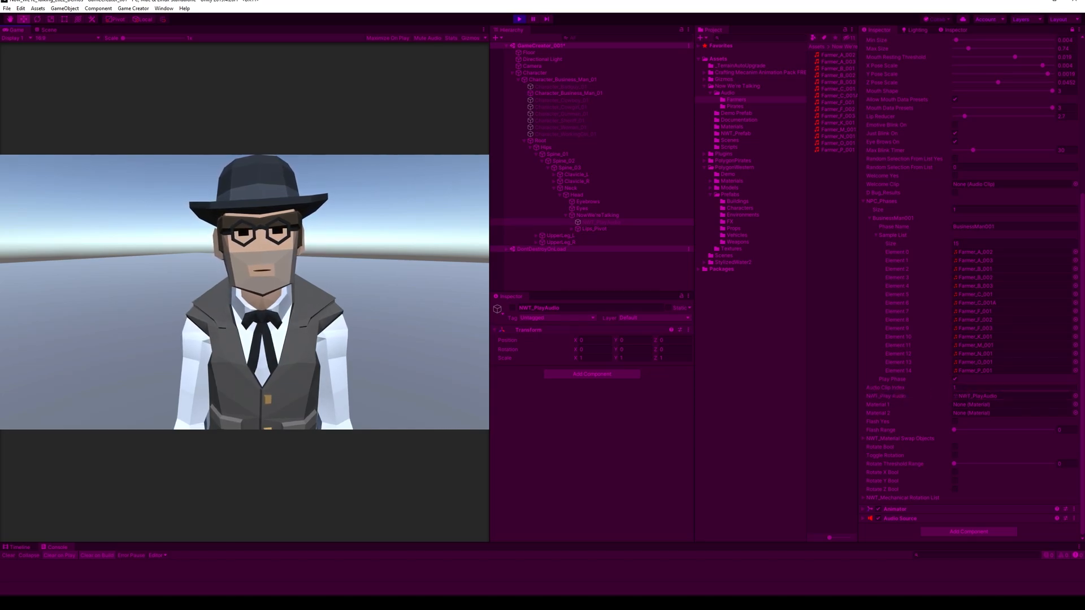
{"action": "left_click", "coordinate": [985, 388]}
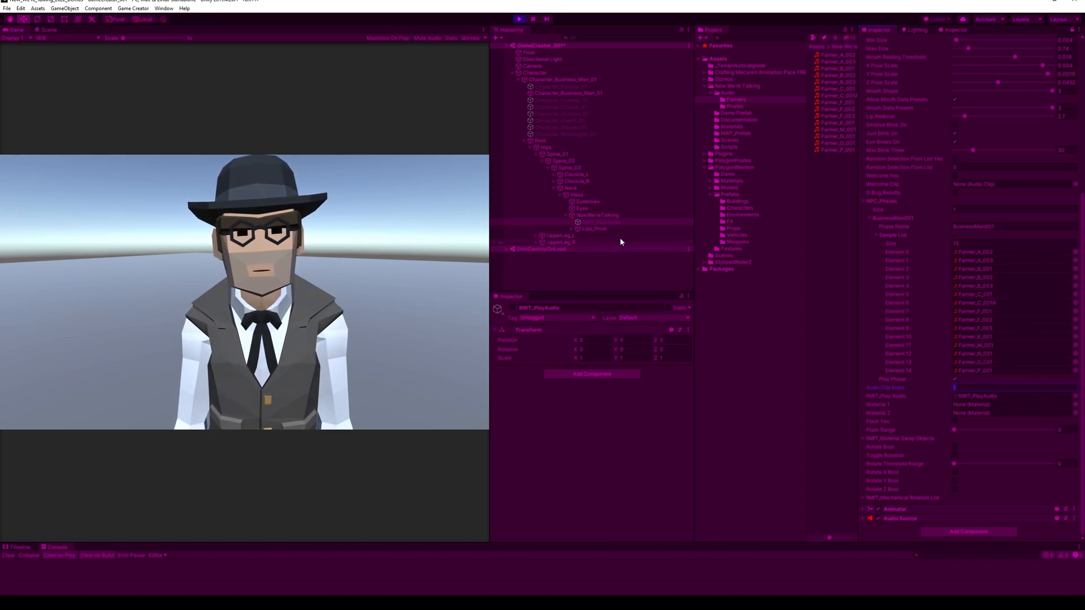
{"action": "left_click", "coordinate": [609, 215]}
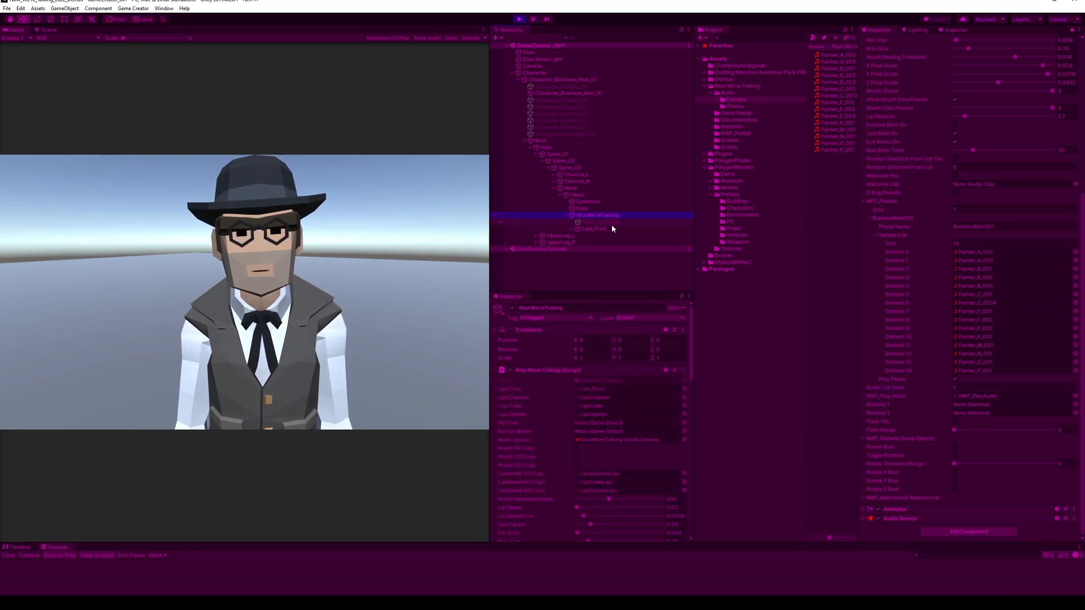
{"action": "left_click", "coordinate": [604, 222]}
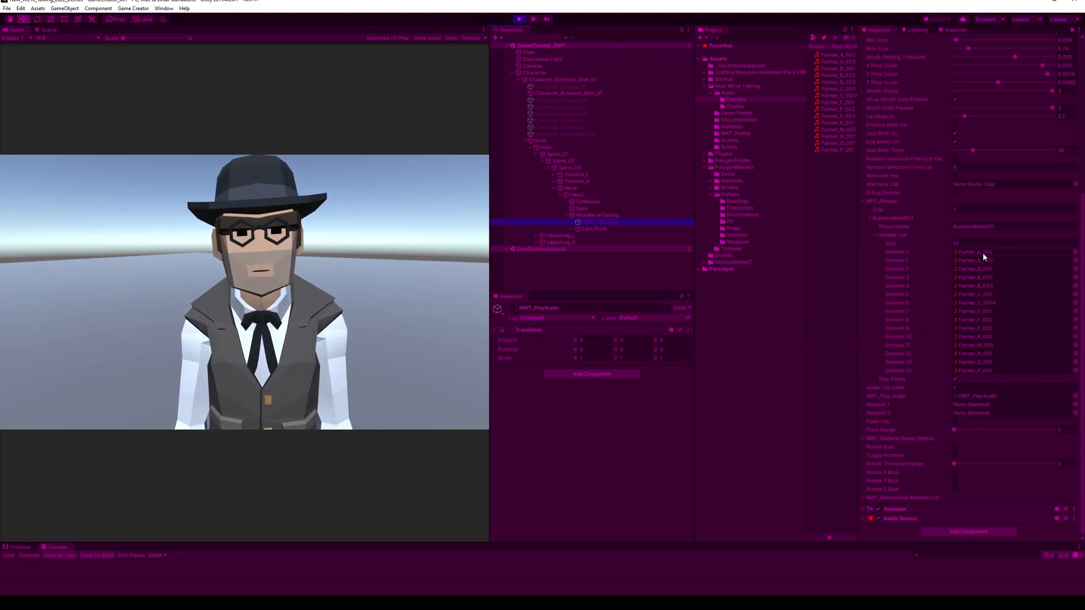
Step: Activate NWT_PlayAudio repeatedly in the running scene to test the lip movement with successive farmer clips
{"action": "left_click", "coordinate": [512, 307]}
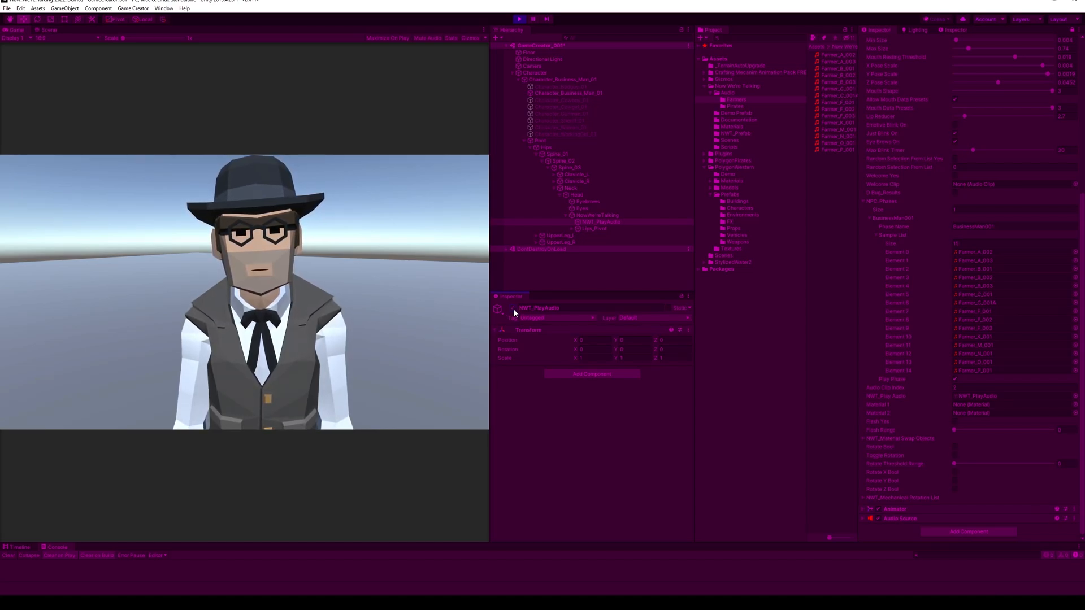
{"action": "left_click", "coordinate": [513, 308]}
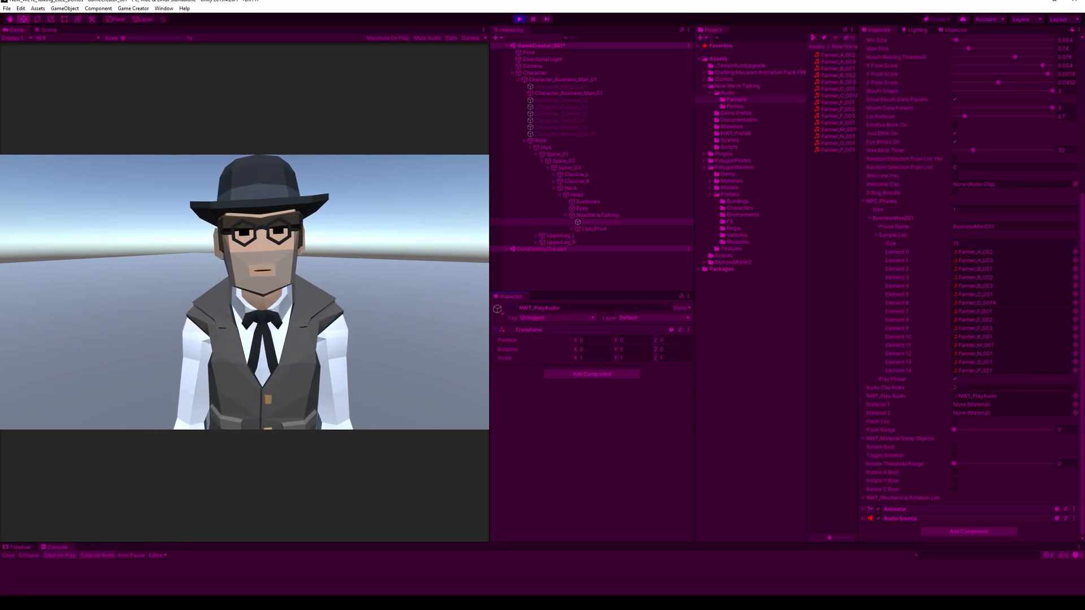
{"action": "left_click", "coordinate": [512, 308]}
{"action": "left_click", "coordinate": [512, 308]}
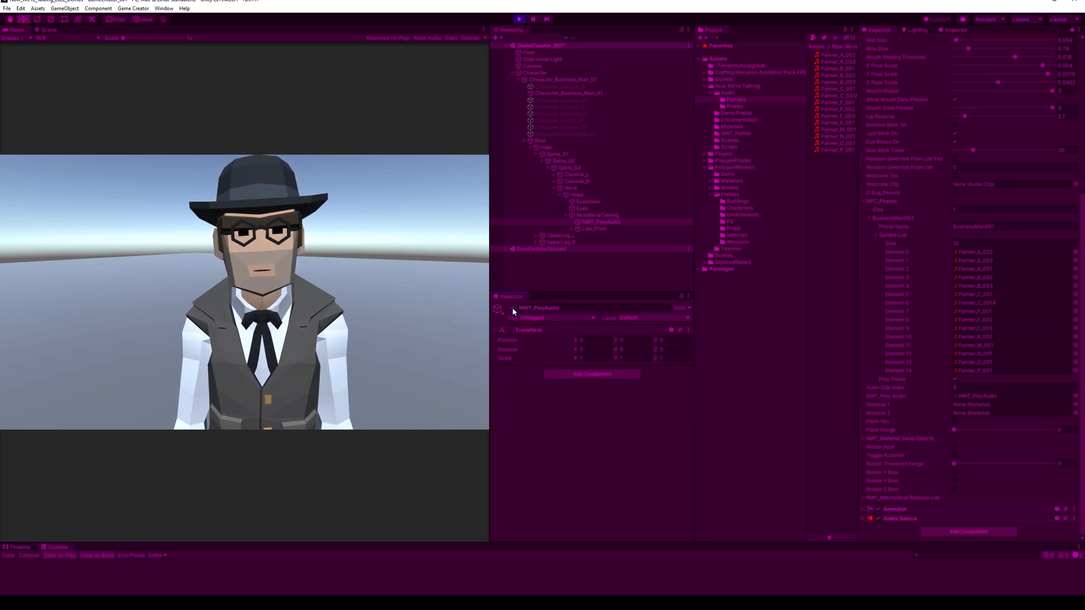
{"action": "left_click", "coordinate": [511, 308]}
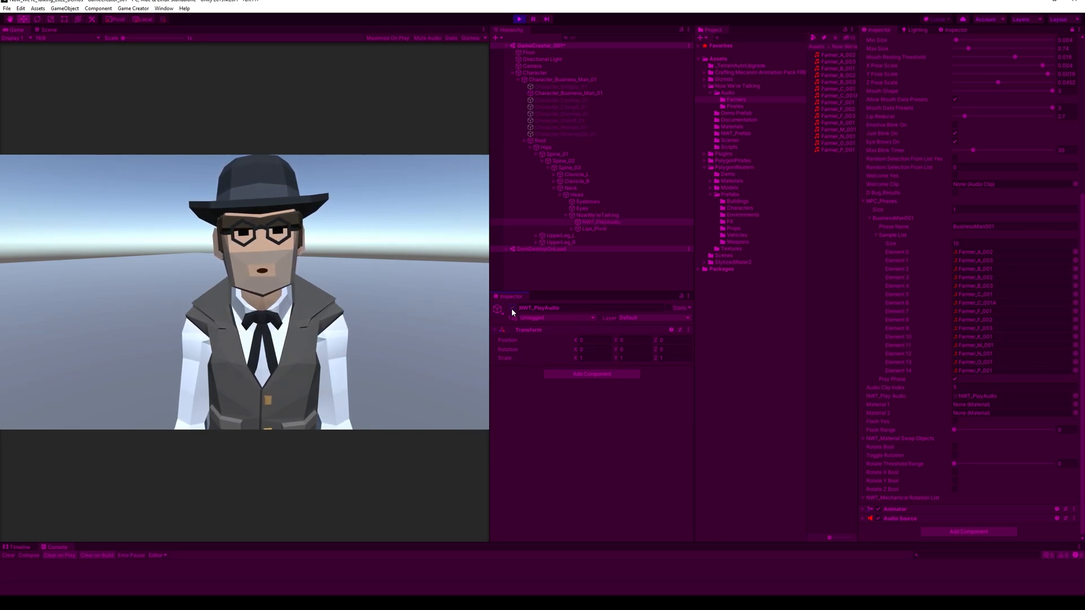
{"action": "left_click", "coordinate": [511, 309]}
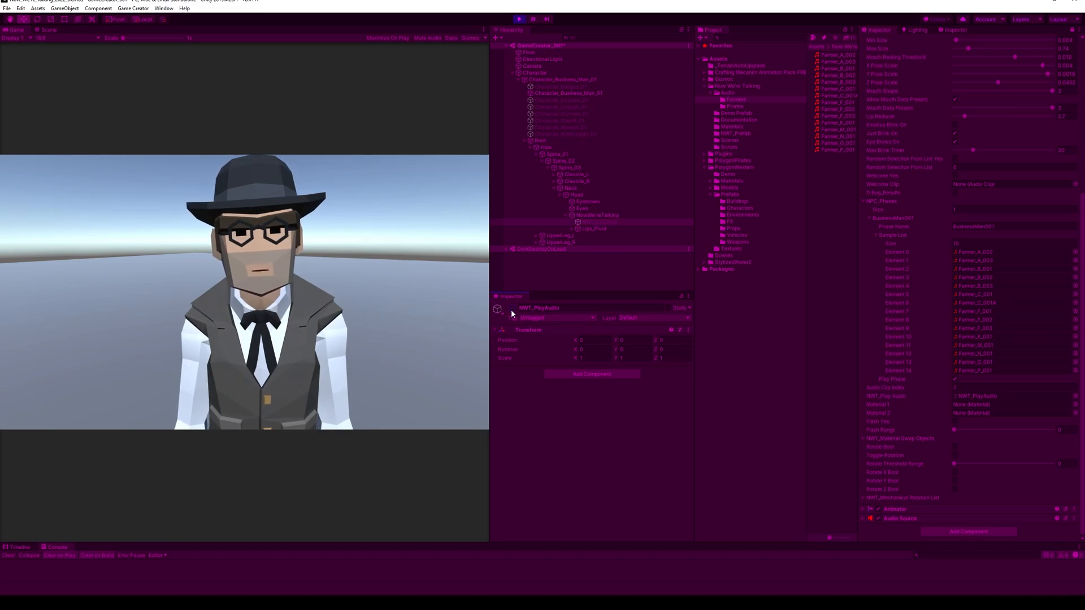
{"action": "left_click", "coordinate": [512, 309]}
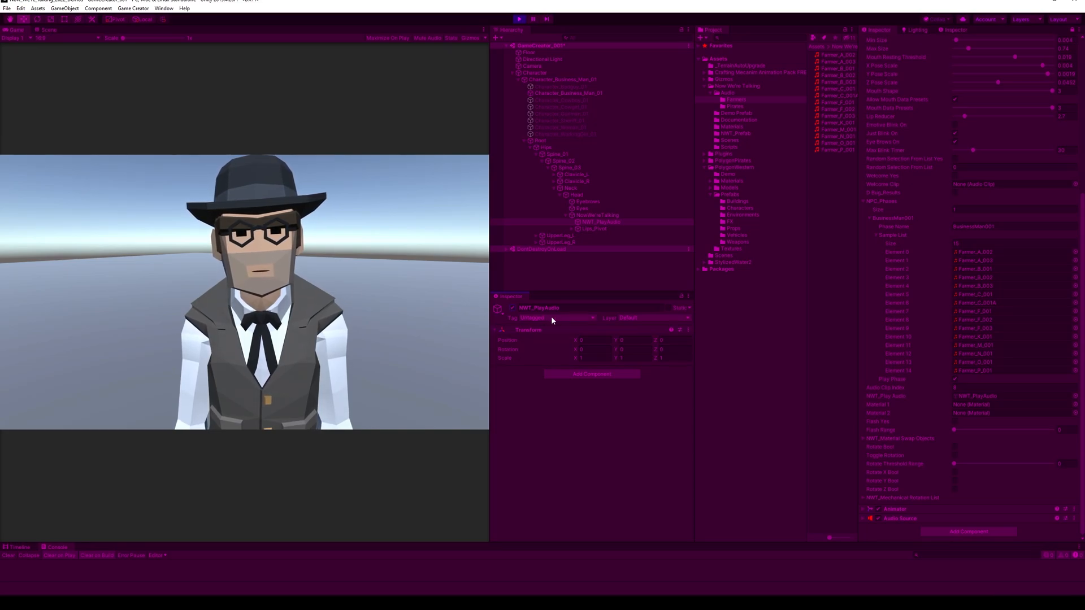
Step: Try Mouth Data Presets 1 and 2 on the running NowWe'reTalking object and return the setting to preset 3
{"action": "left_click", "coordinate": [613, 217]}
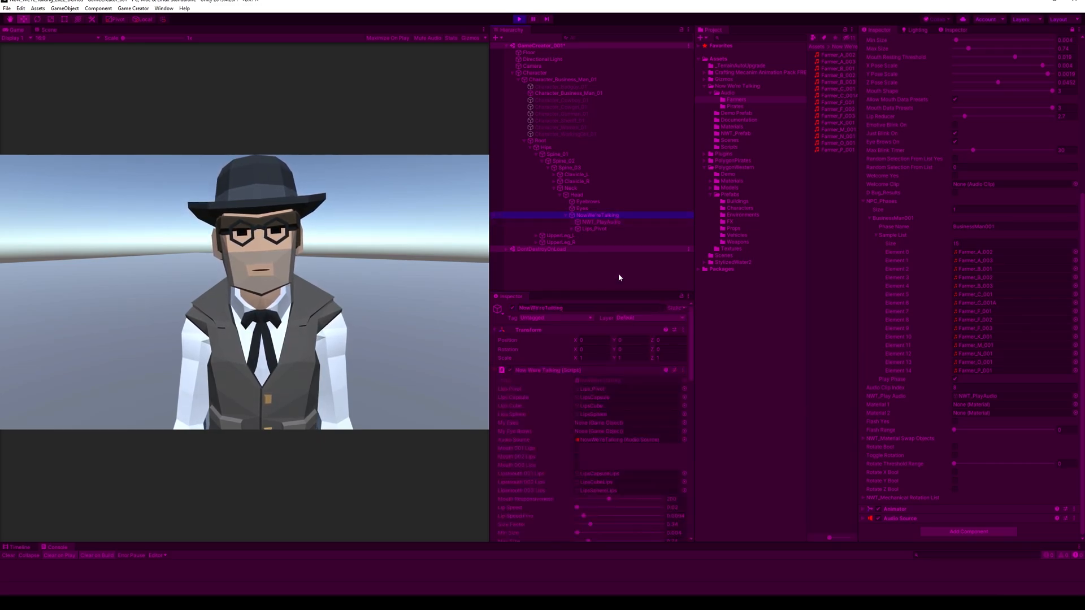
{"action": "scroll", "coordinate": [1010, 242], "scroll_direction": "up", "scroll_amount": 5}
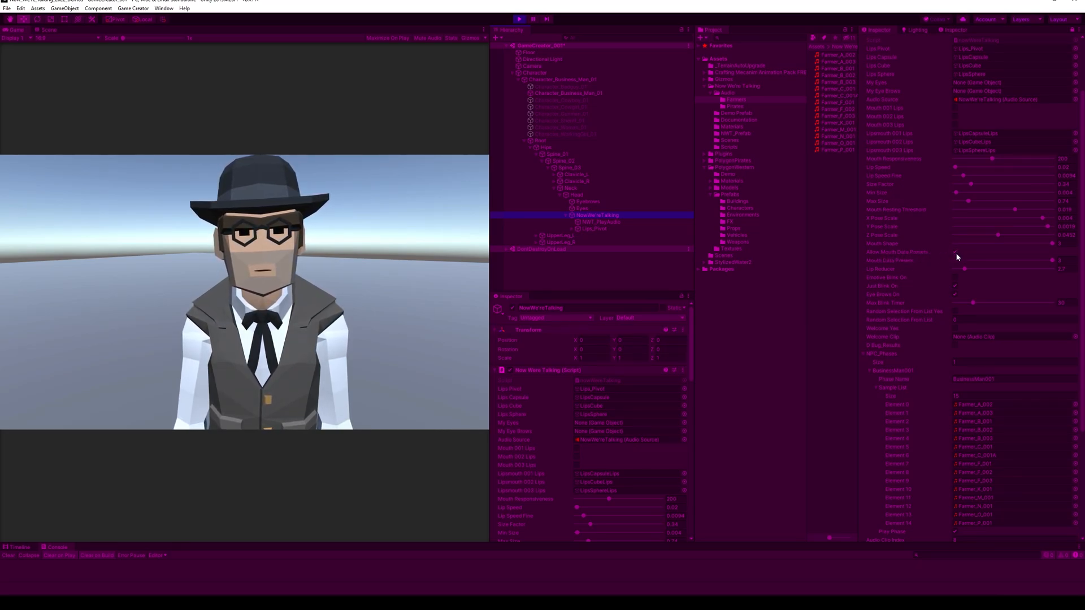
{"action": "left_click_drag", "start_coordinate": [1053, 260], "coordinate": [1027, 262]}
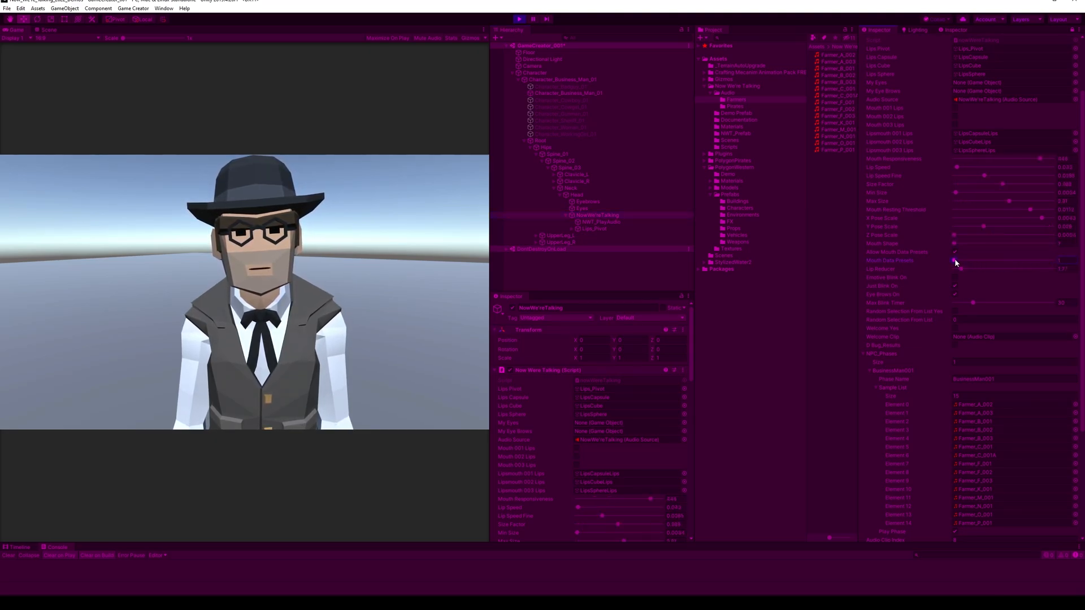
{"action": "left_click_drag", "start_coordinate": [987, 260], "coordinate": [962, 260]}
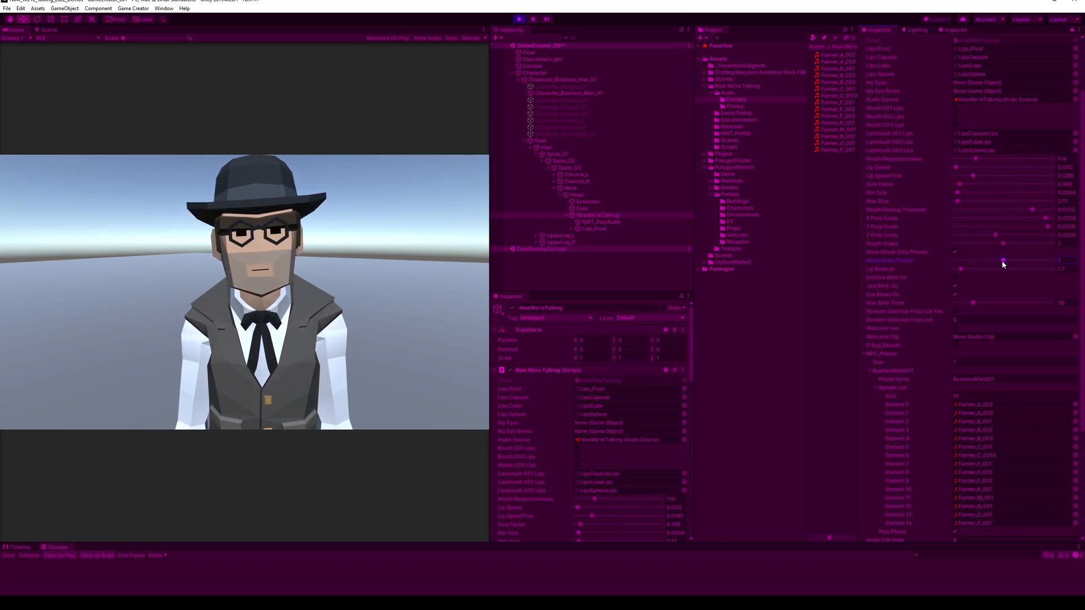
{"action": "left_click_drag", "start_coordinate": [1004, 261], "coordinate": [1050, 261]}
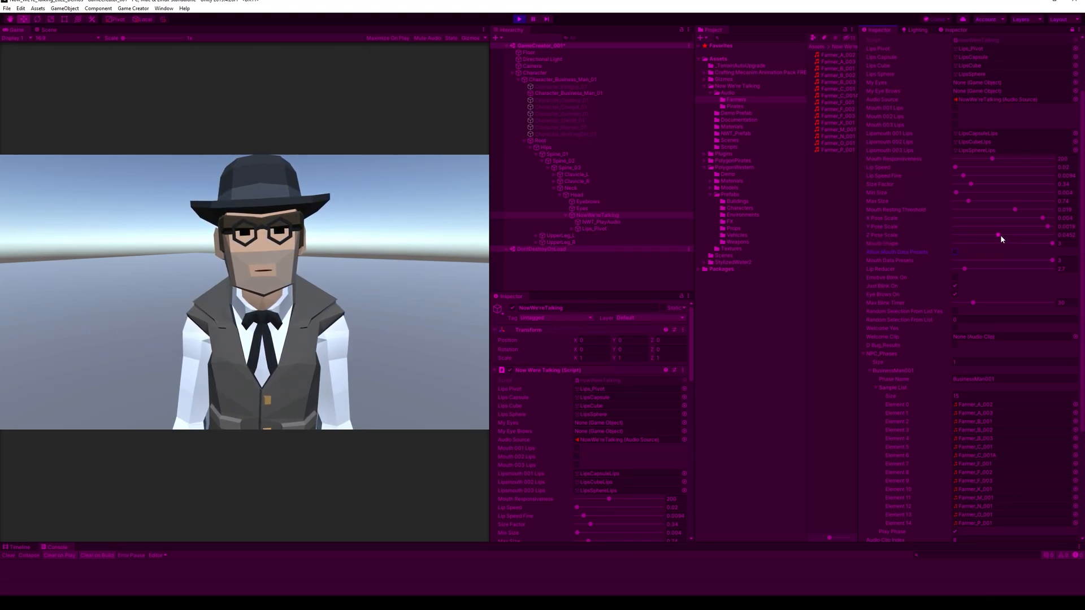
Step: Disable Allow Mouth Data Presets on NowWe'reTalking and set its Z Pose Scale to 0.0572
{"action": "left_click_drag", "start_coordinate": [999, 235], "coordinate": [1019, 236]}
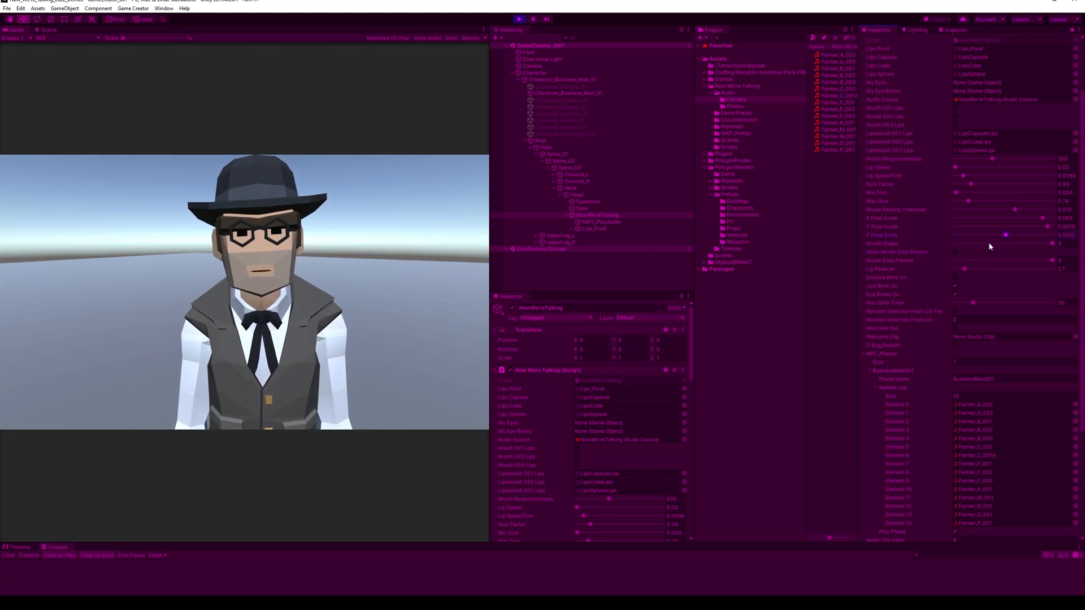
{"action": "left_click_drag", "start_coordinate": [999, 249], "coordinate": [1010, 249]}
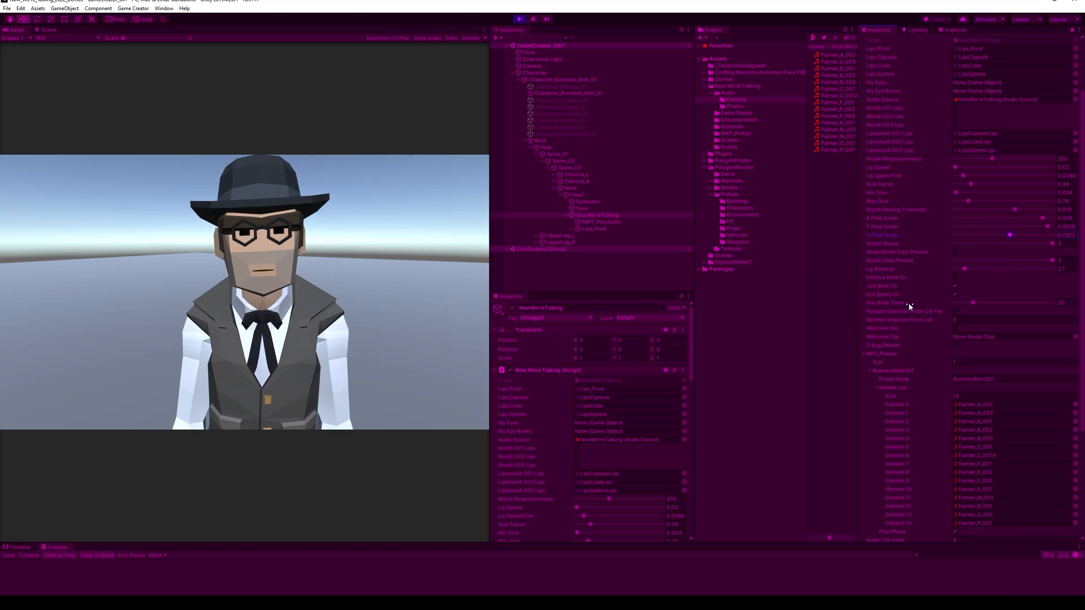
Step: Select NWT_PlayAudio and activate it repeatedly in the running scene to test the mouth with the adjusted pose scale
{"action": "left_click", "coordinate": [600, 221]}
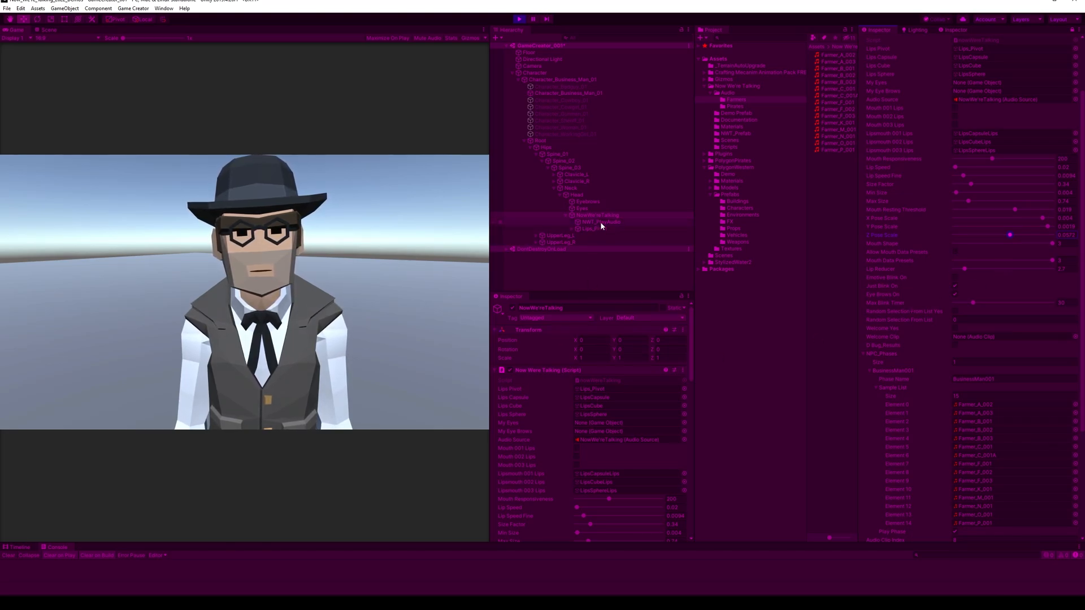
{"action": "left_click", "coordinate": [513, 309]}
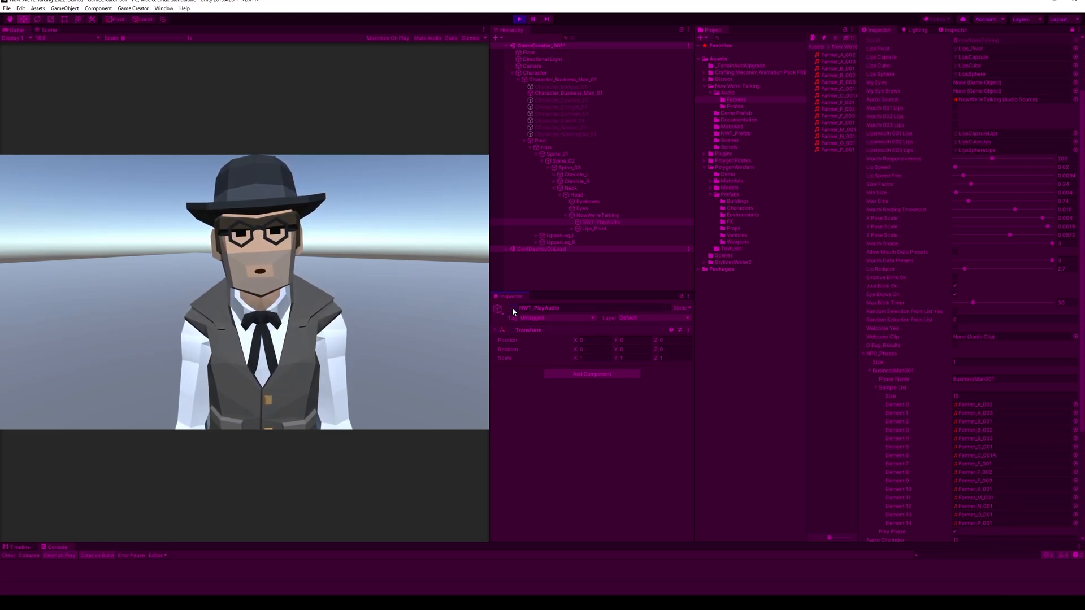
{"action": "left_click", "coordinate": [513, 308]}
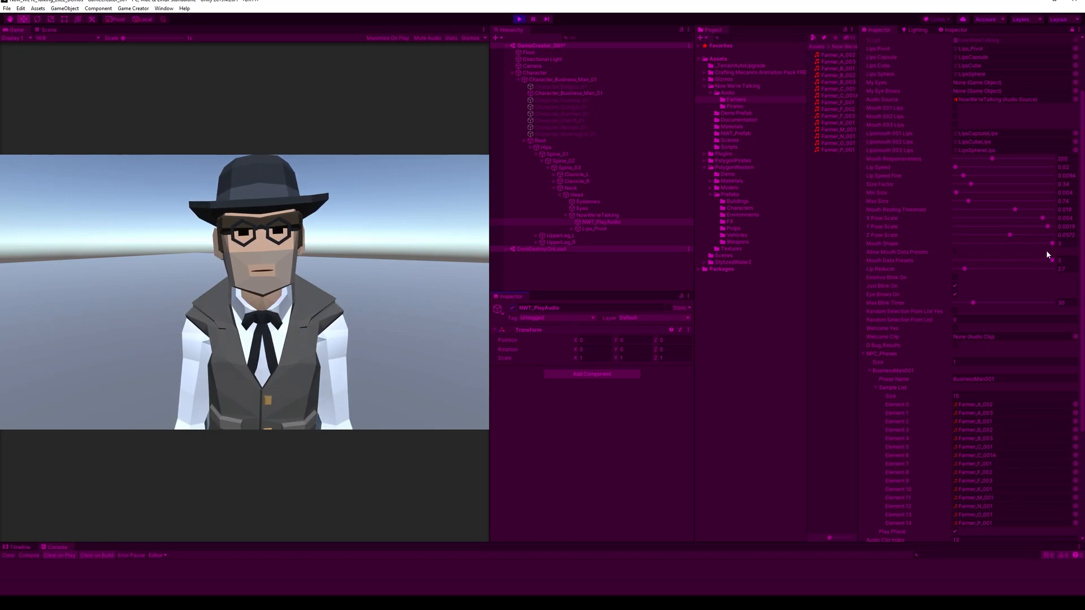
Step: Copy the running Now Were Talking script component, stop play mode, and paste its values back onto the same component
{"action": "scroll", "coordinate": [1028, 218], "scroll_direction": "up", "scroll_amount": 3}
{"action": "left_click", "coordinate": [1077, 105]}
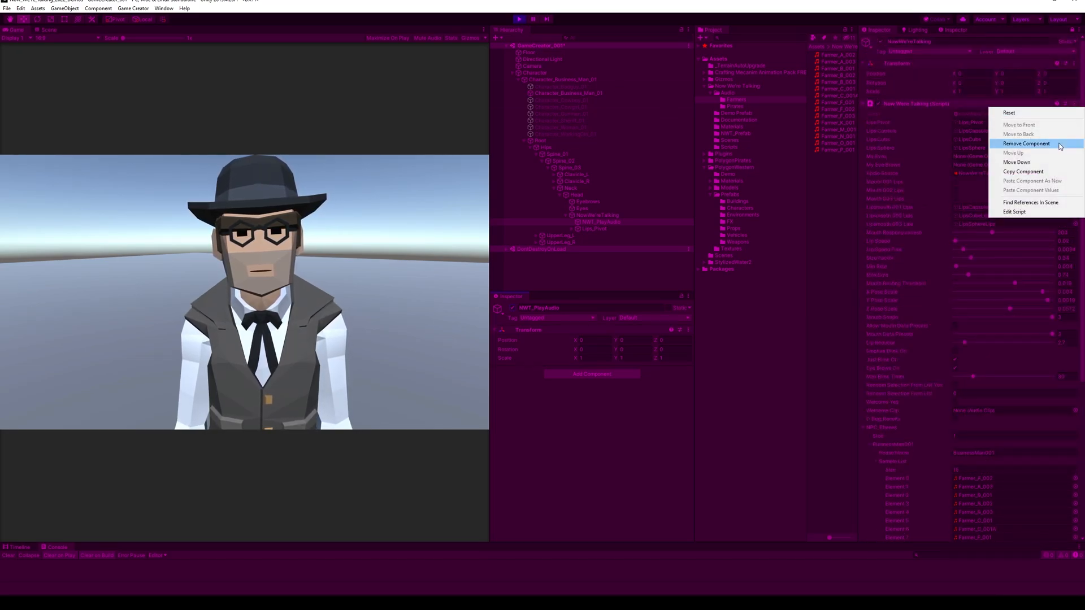
{"action": "left_click", "coordinate": [1039, 172]}
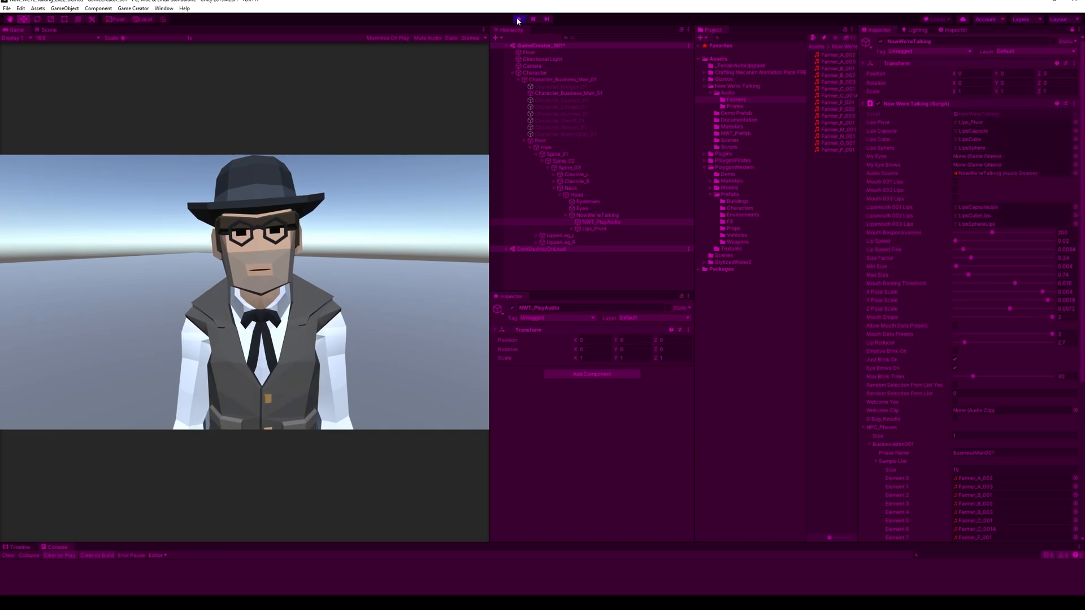
{"action": "key", "text": "ctrl+p"}
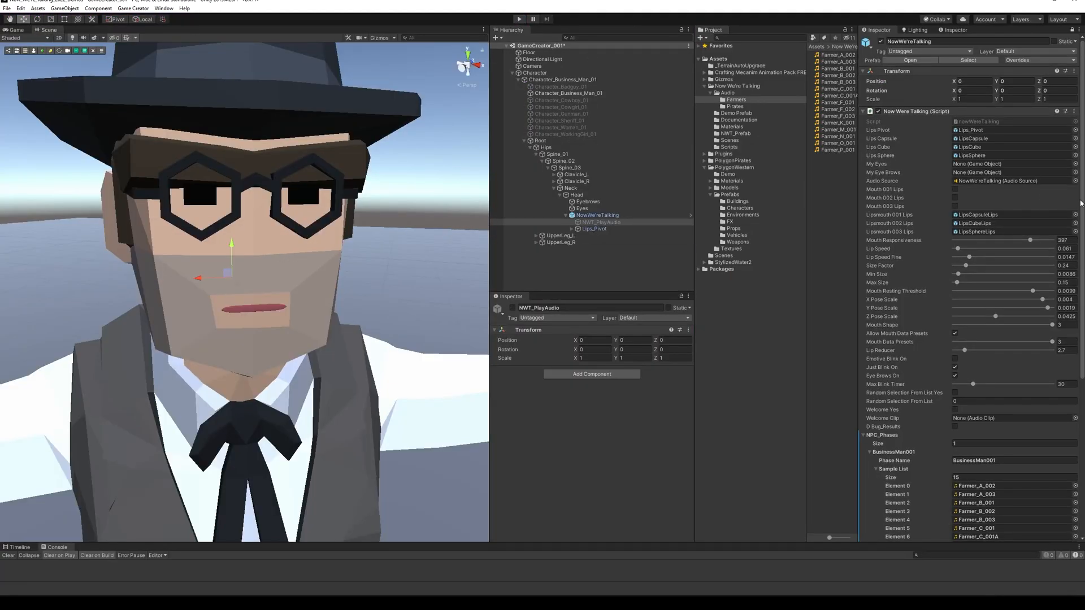
{"action": "left_click", "coordinate": [1074, 111]}
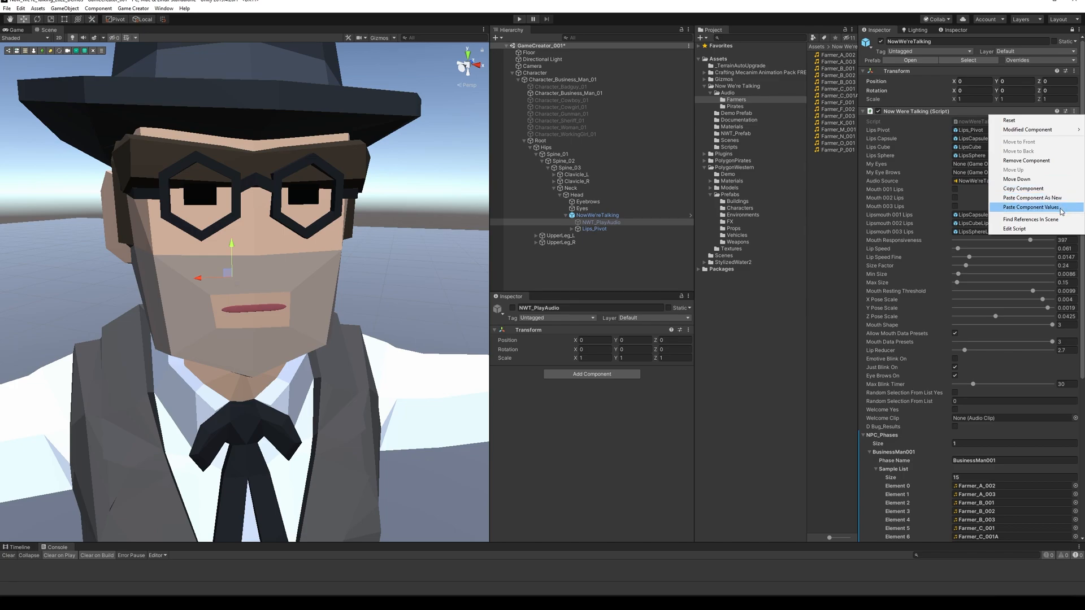
{"action": "left_click", "coordinate": [1051, 207]}
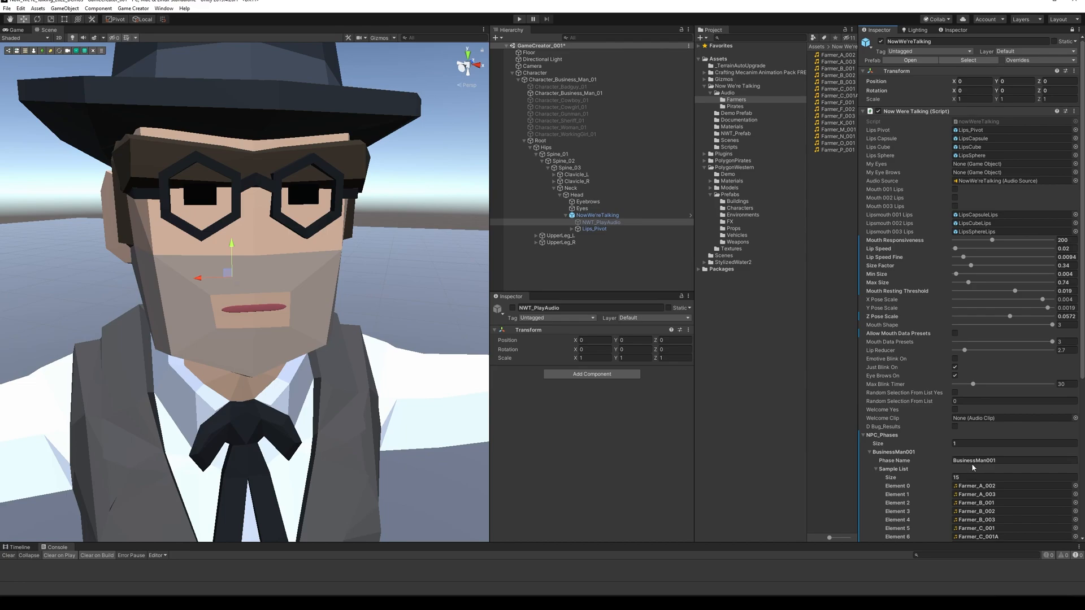
{"action": "scroll", "coordinate": [998, 500], "scroll_direction": "down", "scroll_amount": 5}
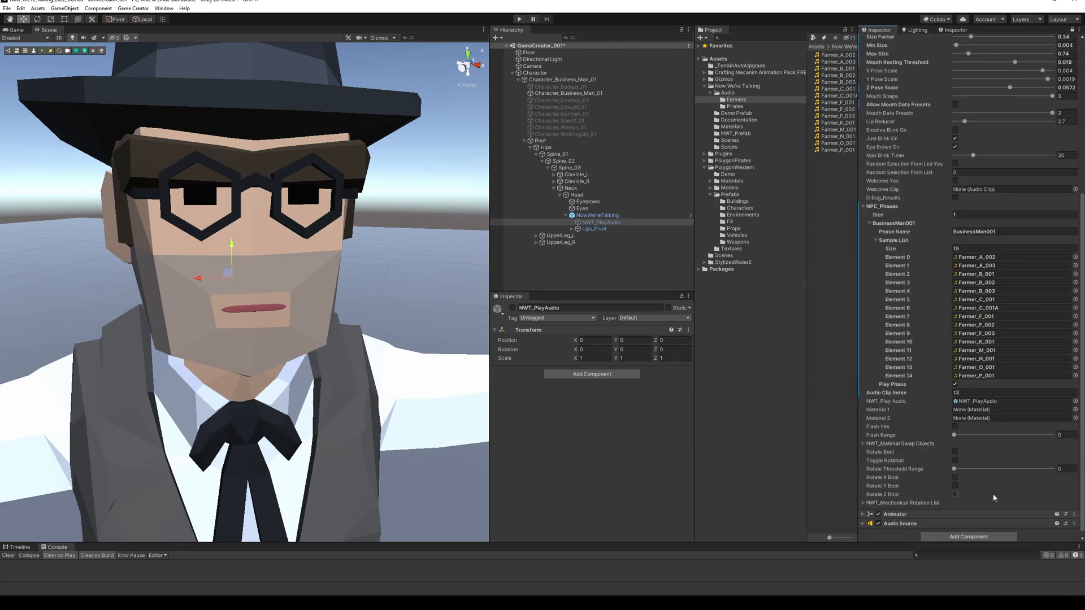
{"action": "scroll", "coordinate": [988, 479], "scroll_direction": "up", "scroll_amount": 5}
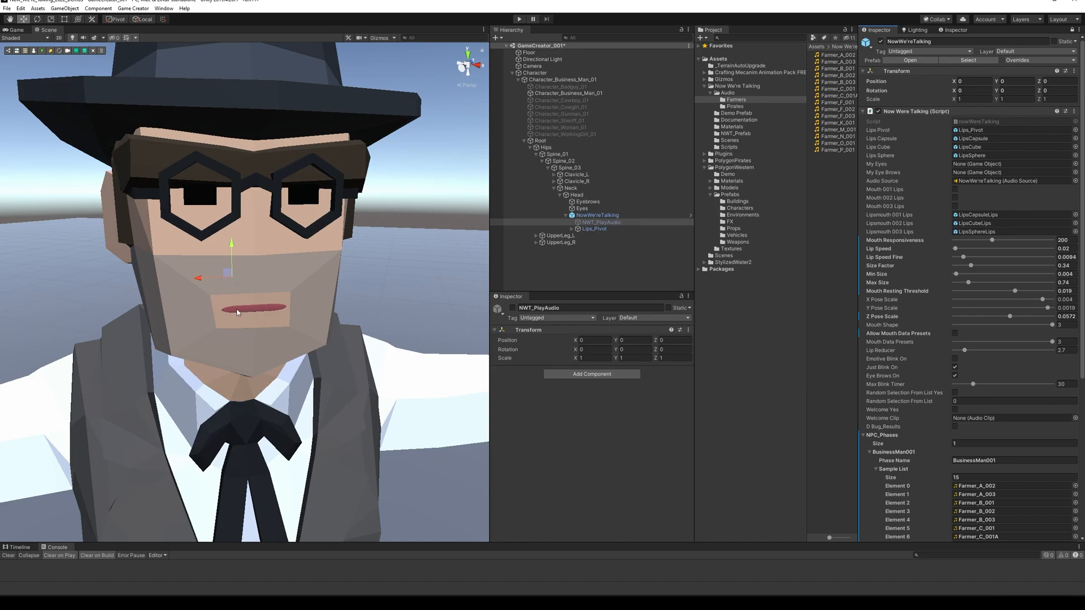
Step: Collapse the Character hierarchy and create an empty root-level game object named SpeechController
{"action": "left_click", "coordinate": [514, 74]}
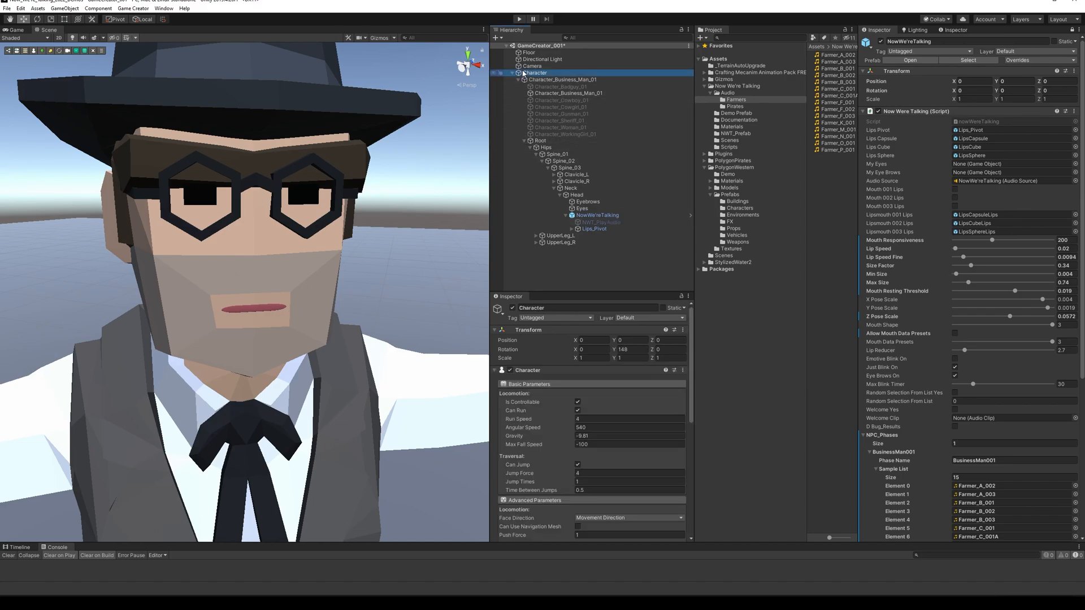
{"action": "left_click", "coordinate": [512, 74]}
{"action": "left_click", "coordinate": [532, 98]}
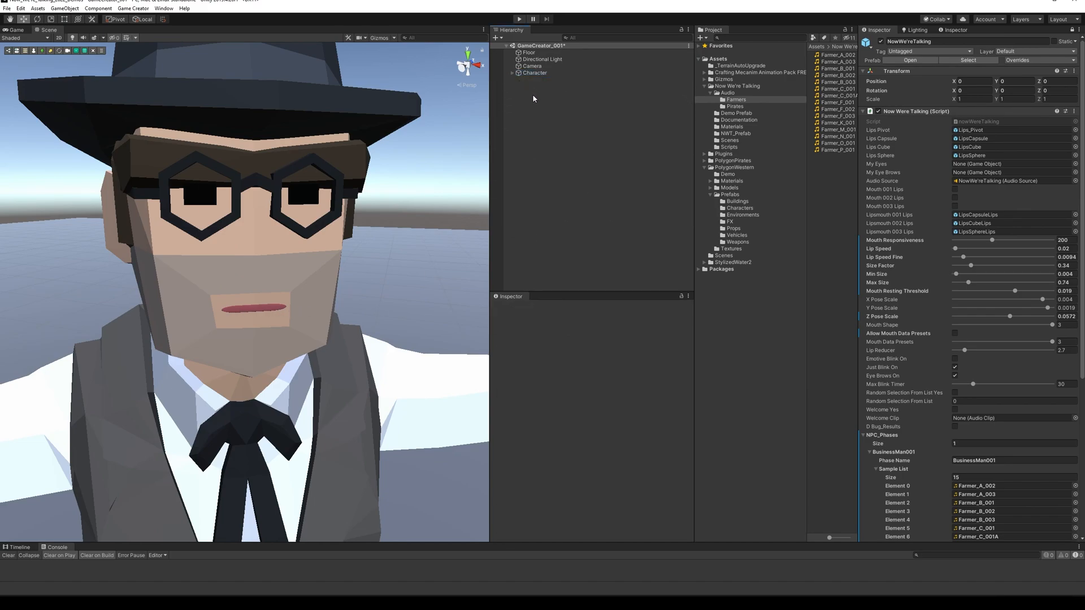
{"action": "right_click", "coordinate": [530, 100]}
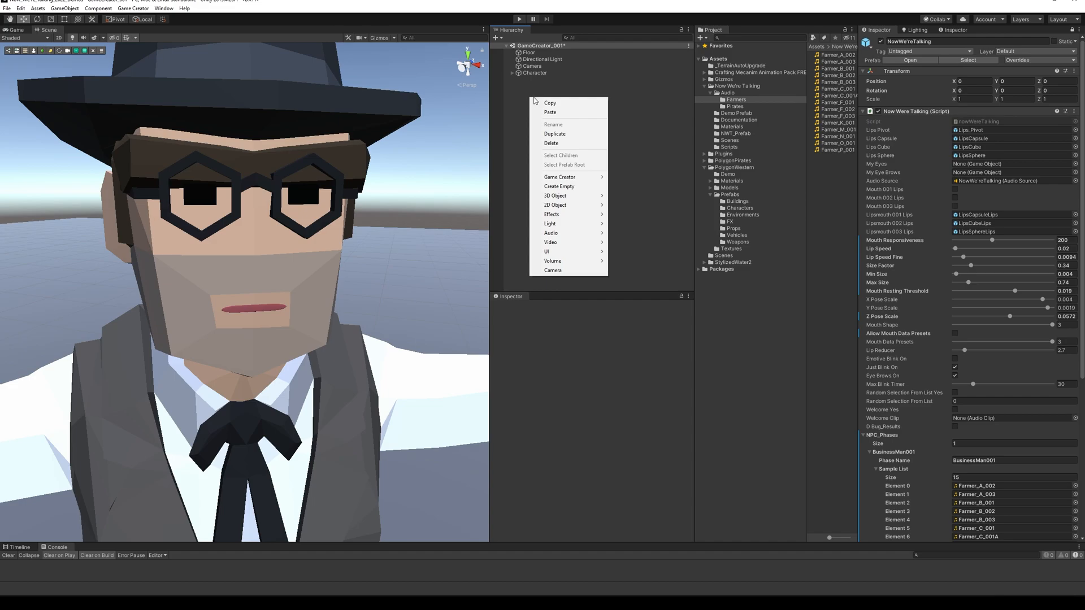
{"action": "left_click", "coordinate": [565, 186]}
{"action": "left_click", "coordinate": [551, 82]}
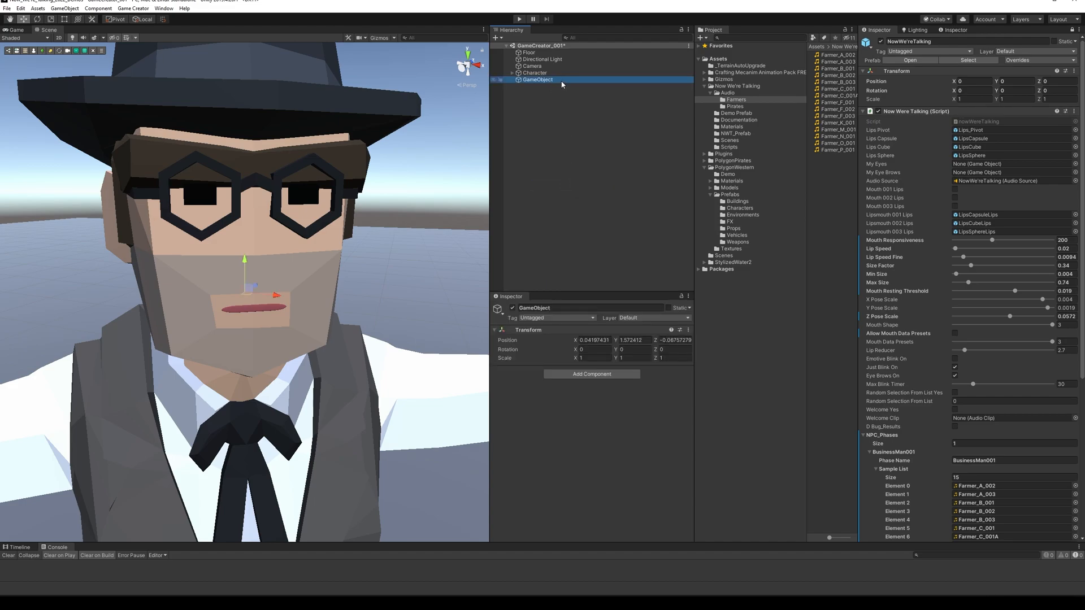
{"action": "type", "text": "P"}
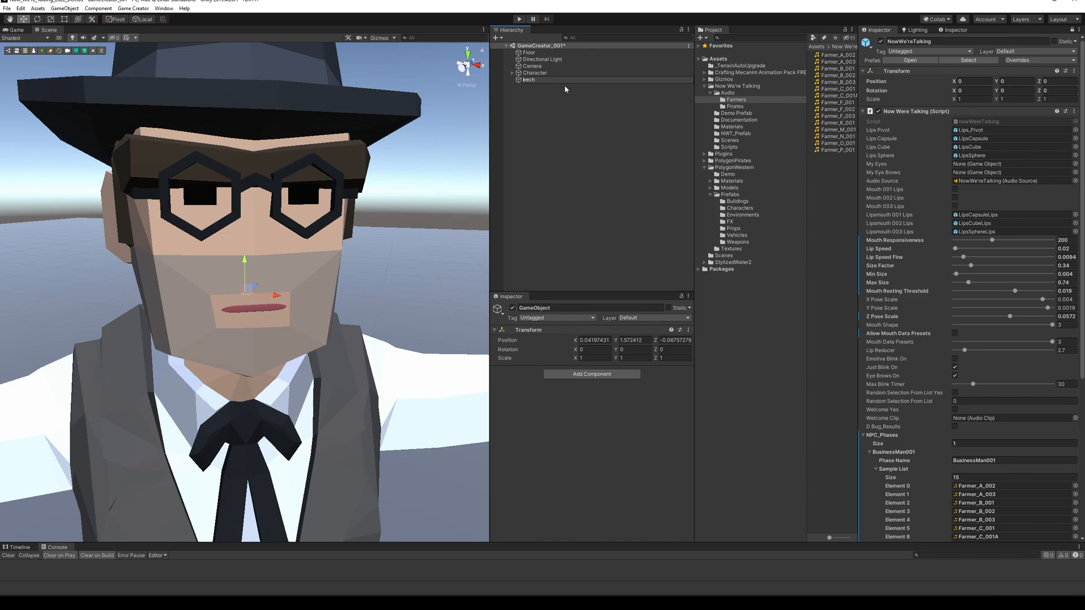
{"action": "type", "text": "Sp"}
{"action": "key", "text": "End"}
{"action": "type", "text": "Co"}
{"action": "key", "text": "Return"}
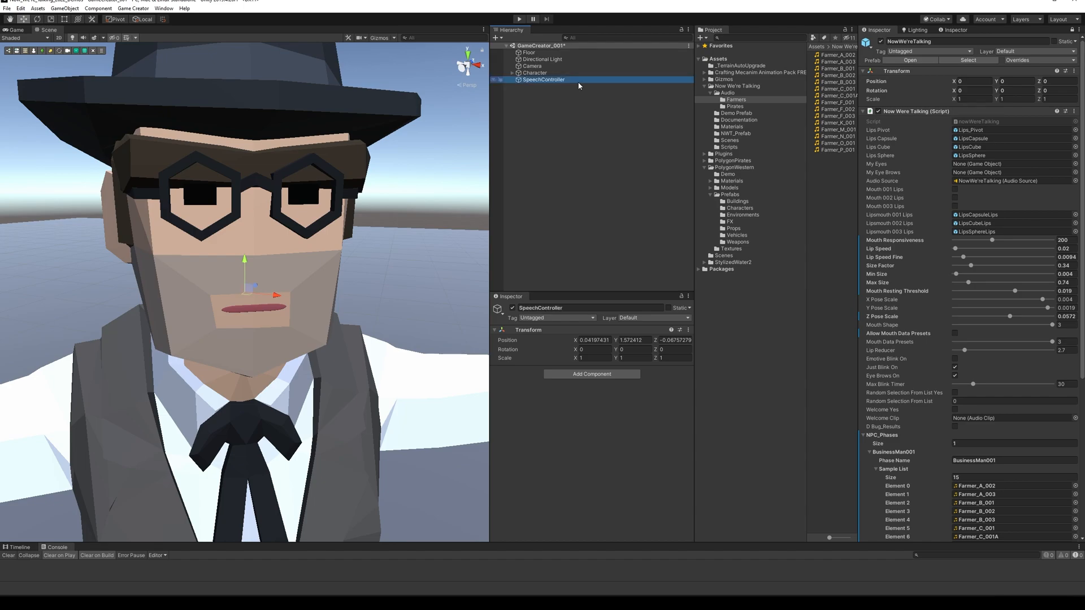
Step: Add a Game Creator Trigger as a child of SpeechController and change its trigger type to On Key Down
{"action": "right_click", "coordinate": [561, 83]}
{"action": "mouse_move", "coordinate": [603, 162]}
{"action": "left_click", "coordinate": [669, 206]}
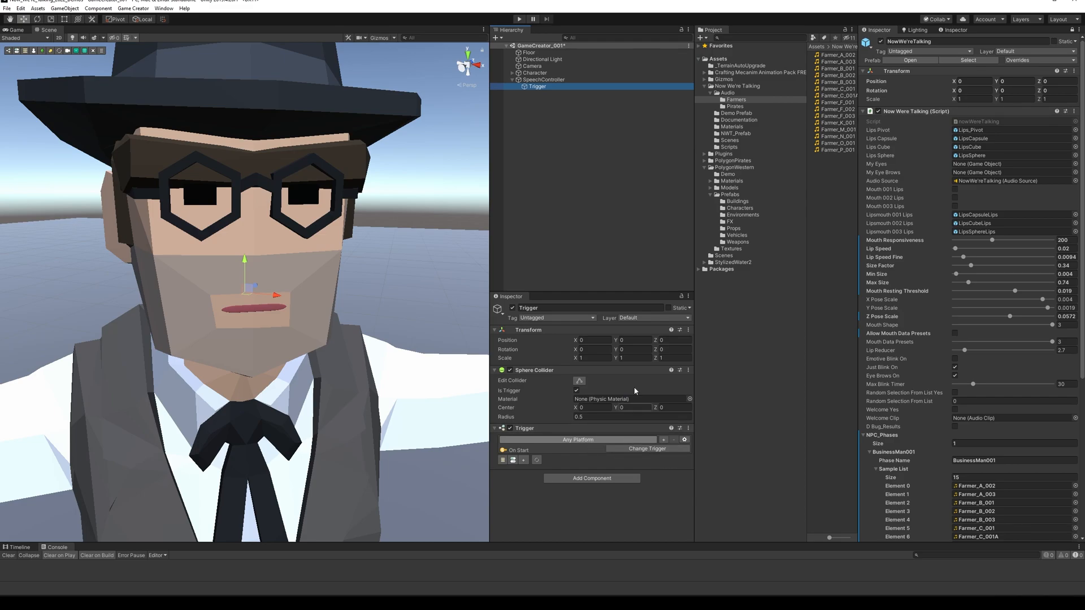
{"action": "left_click_drag", "start_coordinate": [638, 293], "coordinate": [638, 163]}
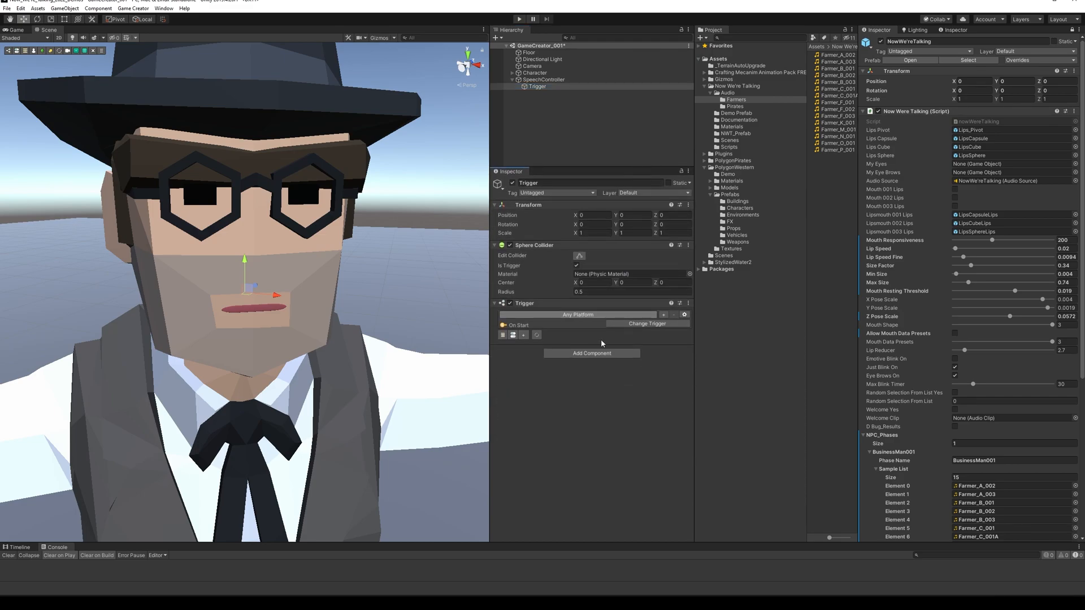
{"action": "left_click", "coordinate": [648, 326]}
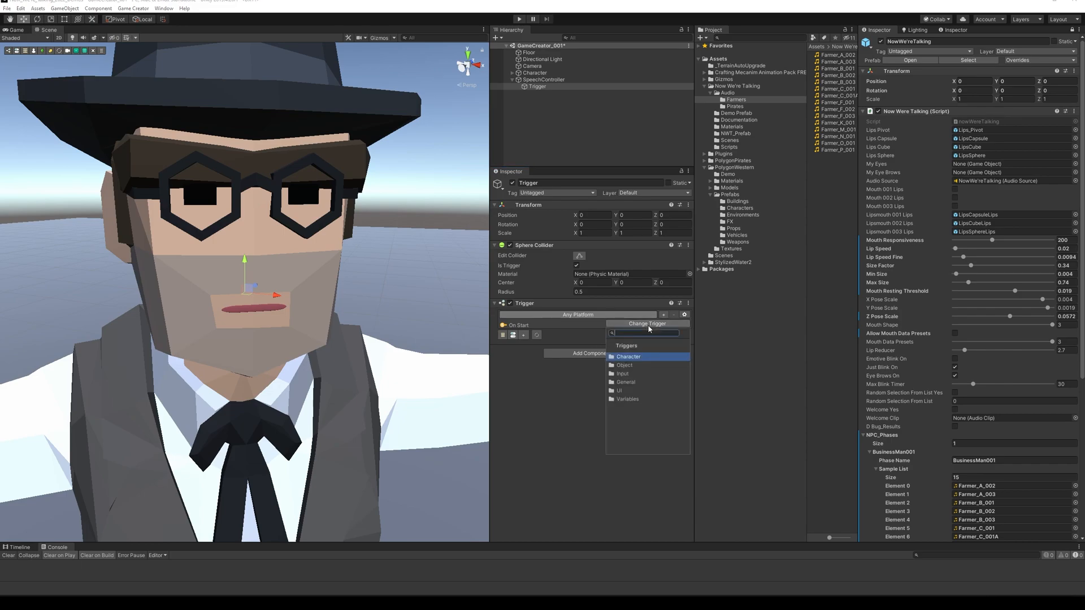
{"action": "left_click", "coordinate": [622, 374]}
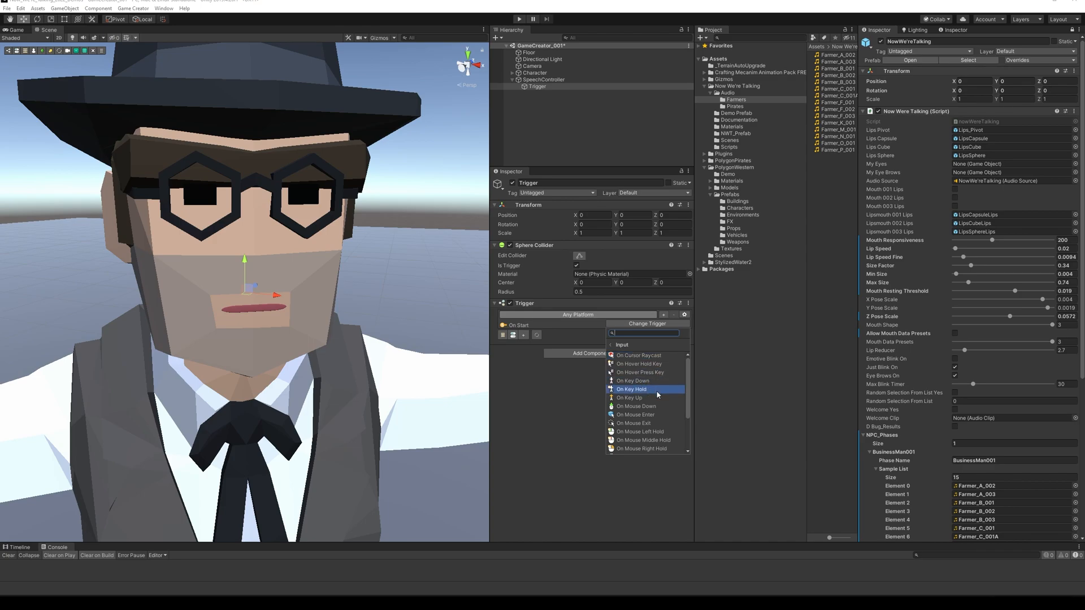
{"action": "left_click", "coordinate": [645, 381]}
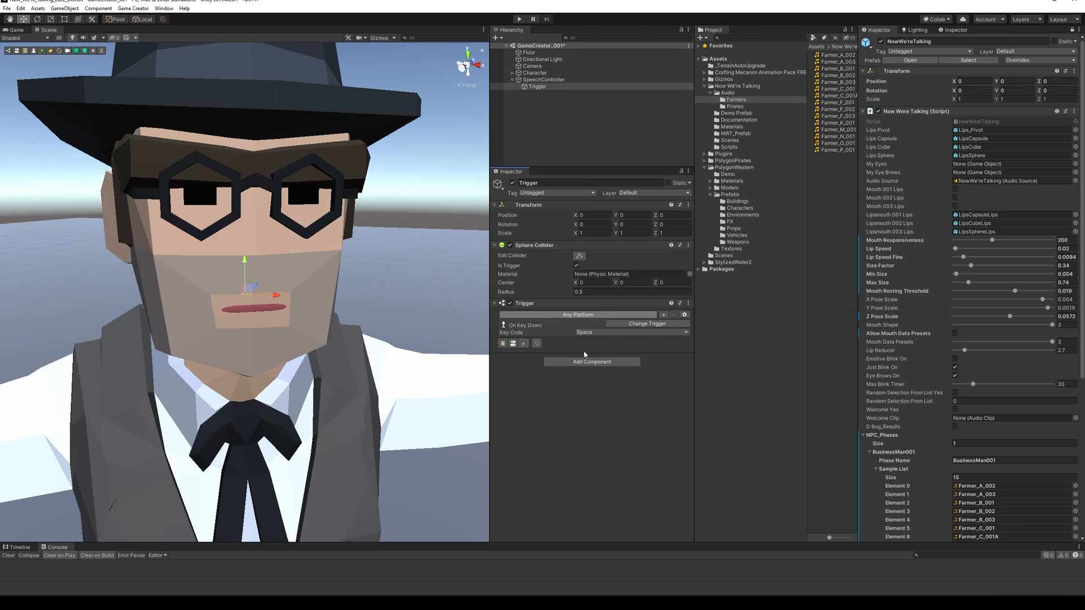
Step: Create a Game Creator Actions child named NWT_BusinessMan_Actions under Trigger and assign it to the trigger's Actions slot
{"action": "right_click", "coordinate": [534, 87]}
{"action": "mouse_move", "coordinate": [576, 168]}
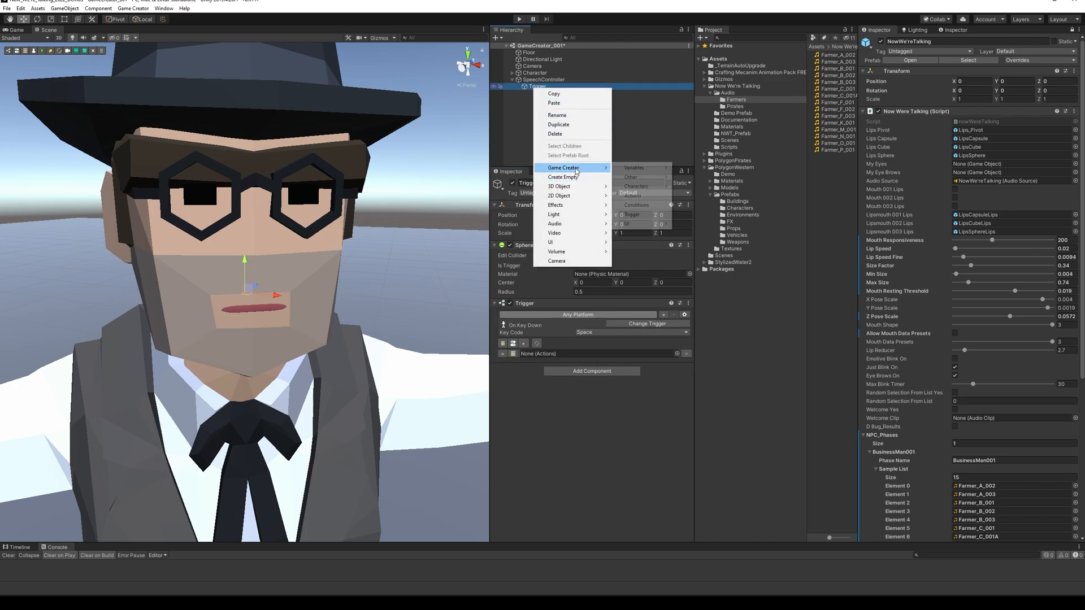
{"action": "left_click", "coordinate": [633, 196]}
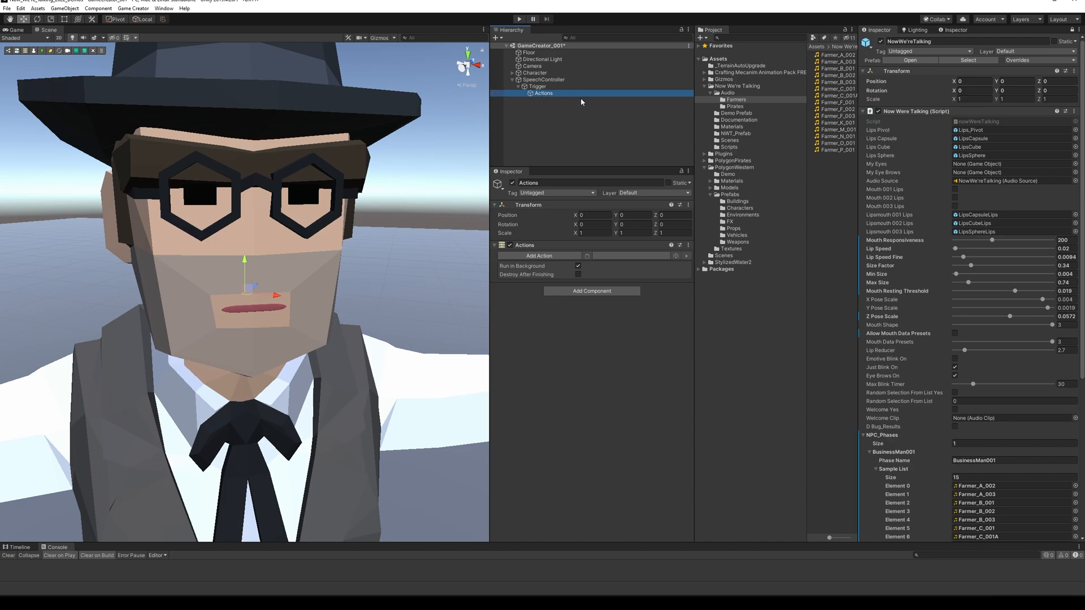
{"action": "type", "text": "NWT_BusinessMan"}
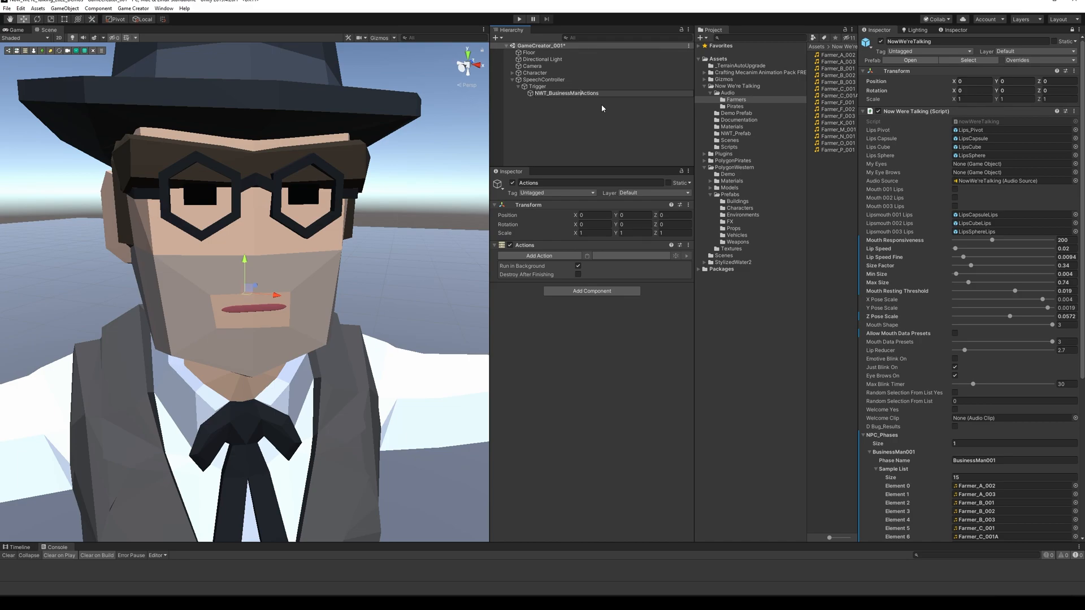
{"action": "type", "text": "_"}
{"action": "key", "text": "Return"}
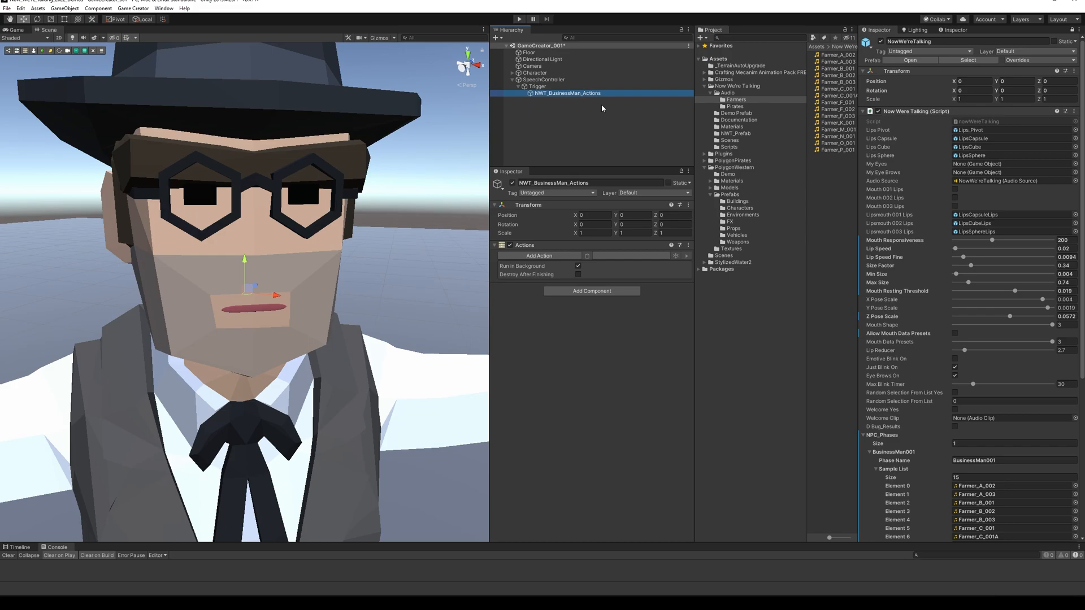
{"action": "left_click", "coordinate": [538, 87]}
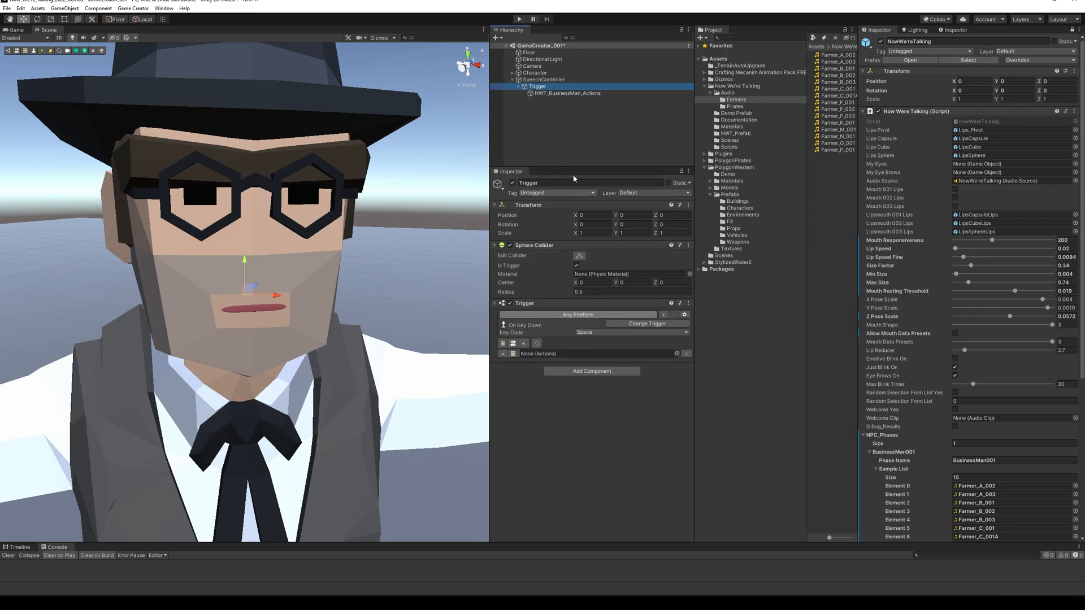
{"action": "left_click_drag", "start_coordinate": [568, 94], "coordinate": [568, 354]}
Step: Add a Set Active action to the NWT_BusinessMan_Actions object
{"action": "left_click", "coordinate": [542, 95]}
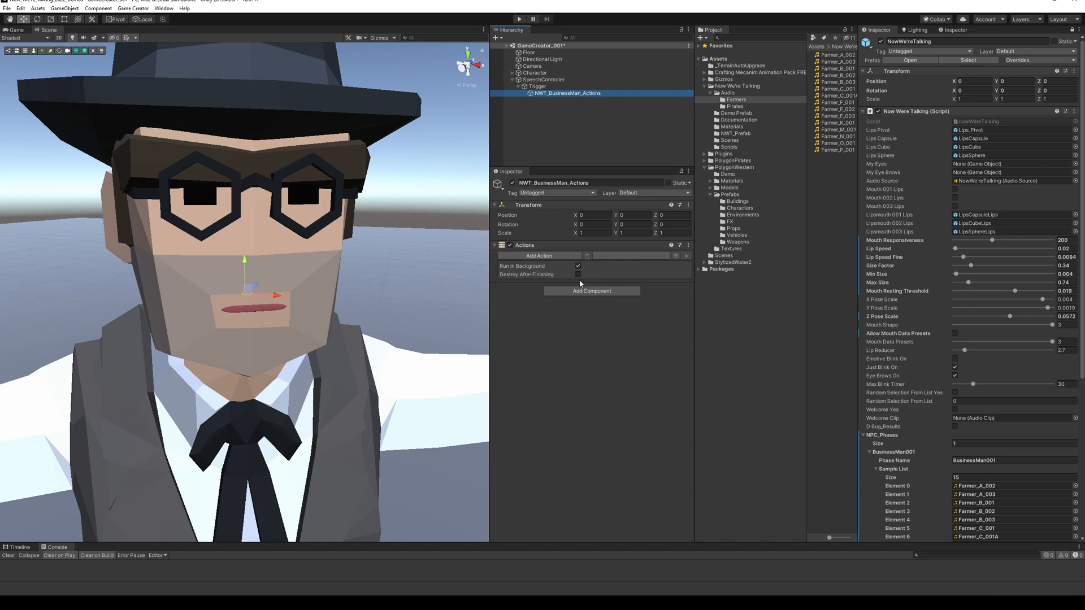
{"action": "left_click", "coordinate": [557, 256]}
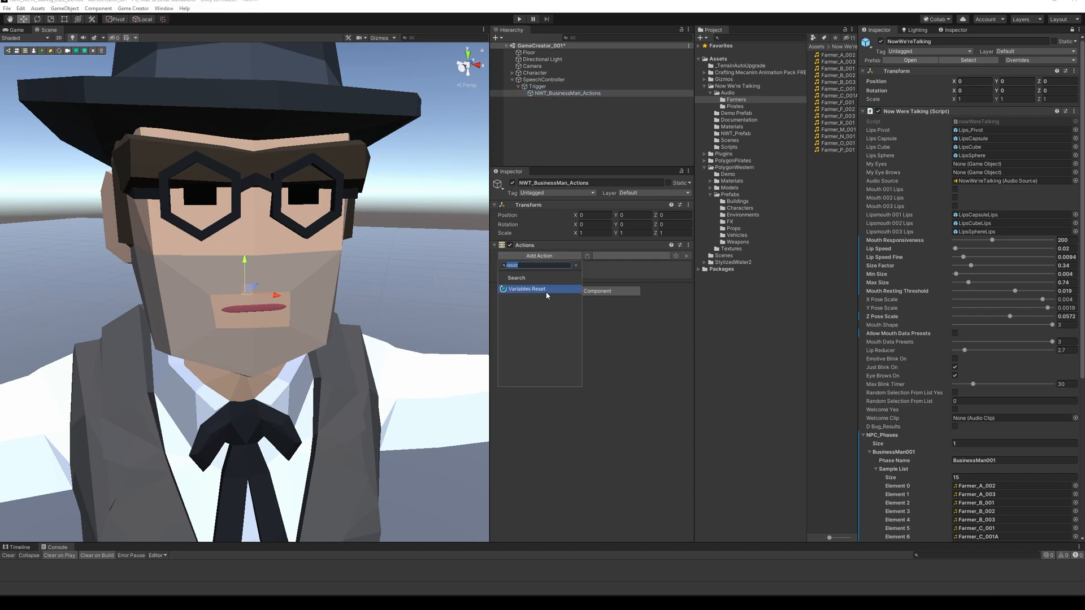
{"action": "left_click", "coordinate": [615, 273]}
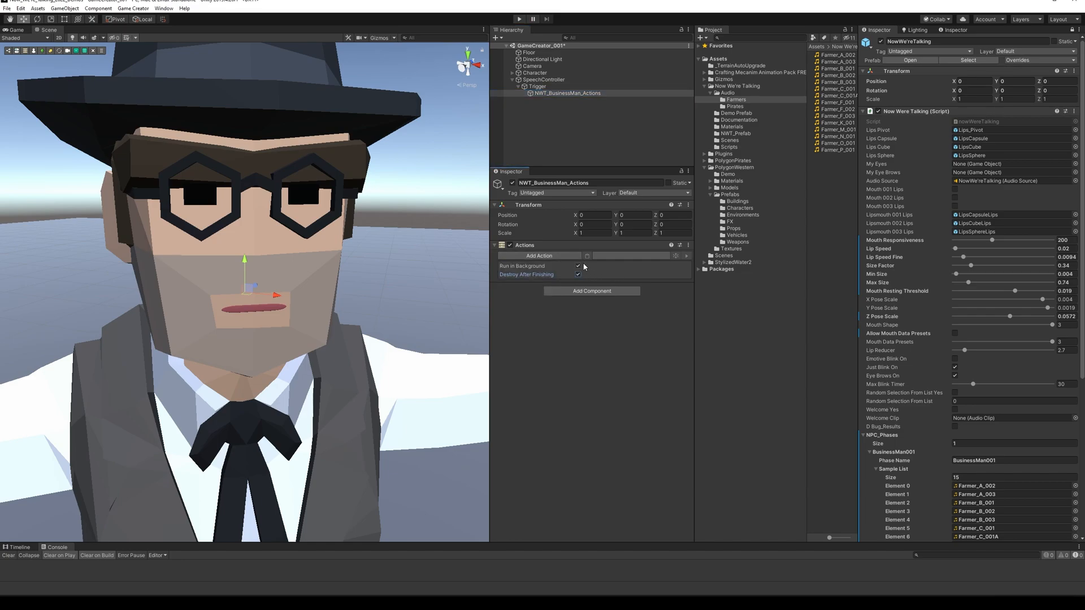
{"action": "left_click", "coordinate": [565, 257]}
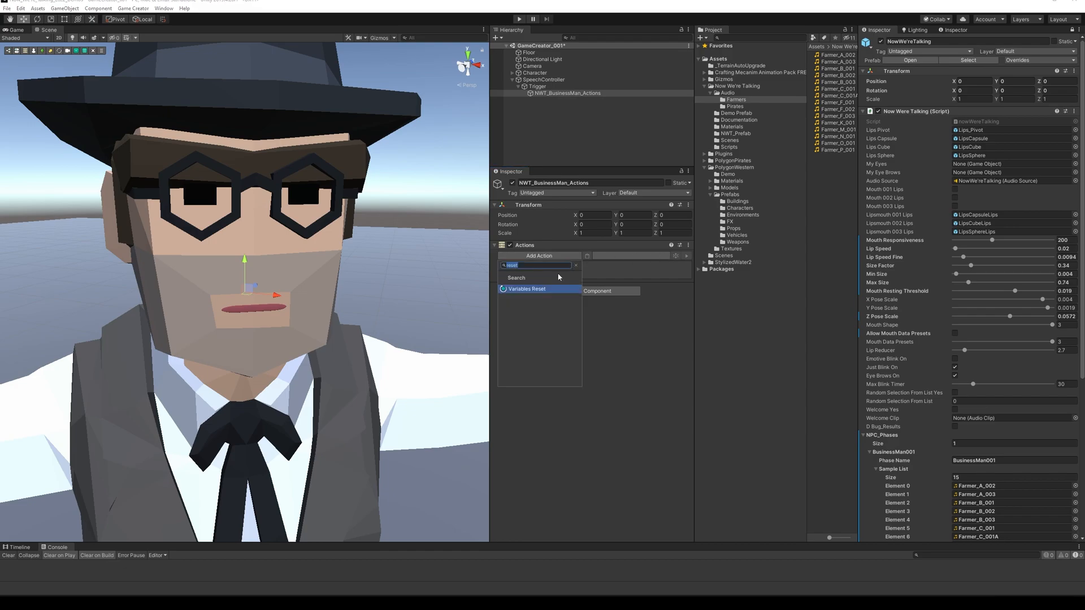
{"action": "type", "text": "se"}
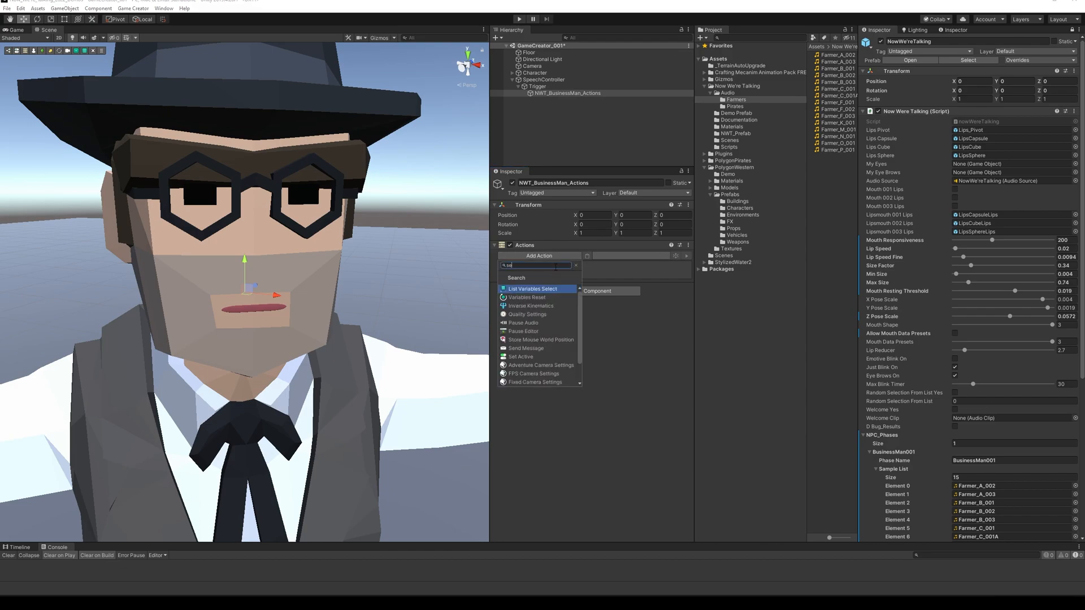
{"action": "type", "text": "t"}
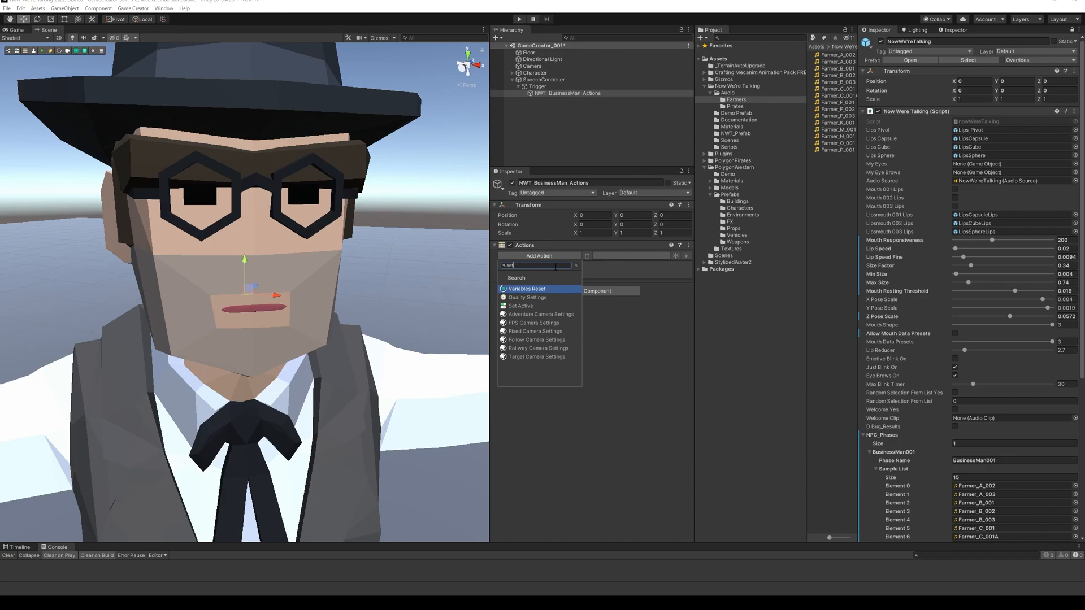
{"action": "left_click", "coordinate": [520, 306]}
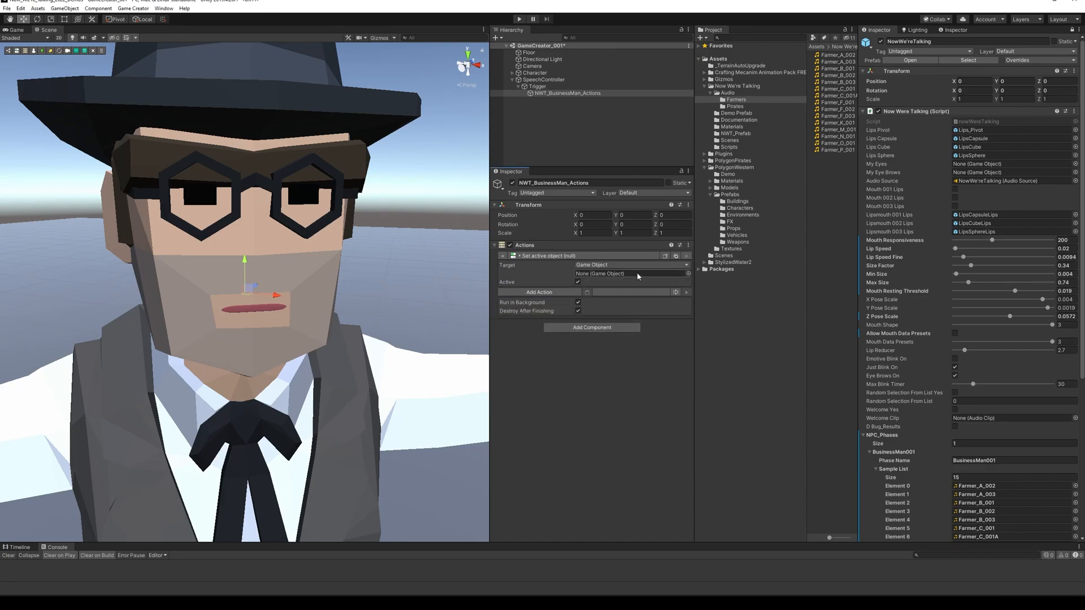
Step: Expand the Character hierarchy and assign NWT_PlayAudio, under NowWe'reTalking, as the Set Active action's target
{"action": "left_click", "coordinate": [512, 73]}
{"action": "scroll", "coordinate": [565, 113], "scroll_direction": "down", "scroll_amount": 5}
{"action": "left_click_drag", "start_coordinate": [629, 169], "coordinate": [629, 216]}
{"action": "left_click", "coordinate": [604, 172]}
{"action": "left_click_drag", "start_coordinate": [606, 176], "coordinate": [629, 322]}
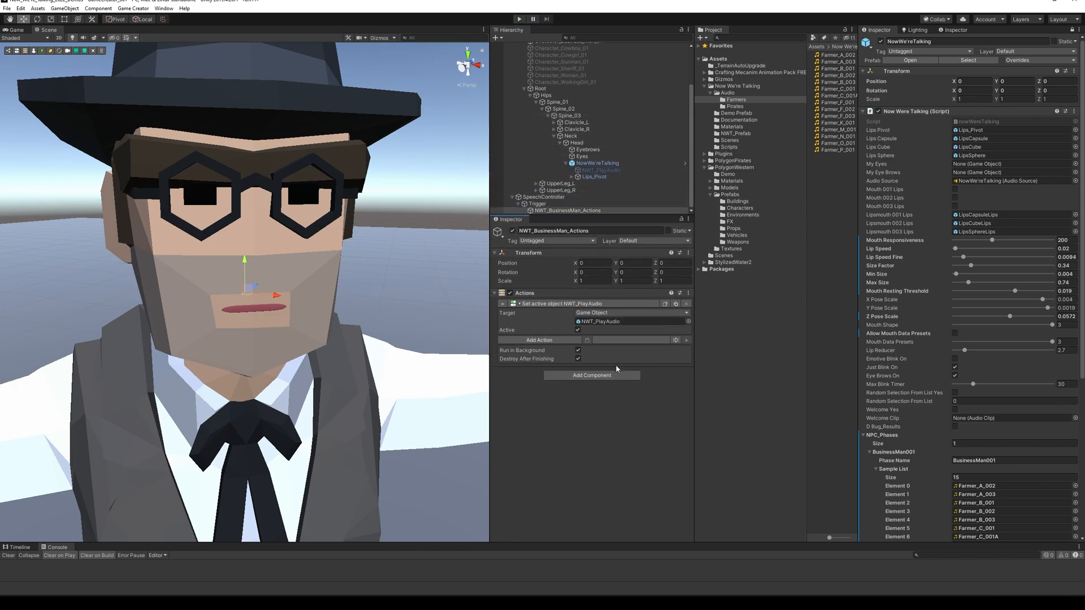
Step: Add a Wait action after the Set Active action with a time to wait of 0.5 seconds
{"action": "left_click", "coordinate": [548, 341]}
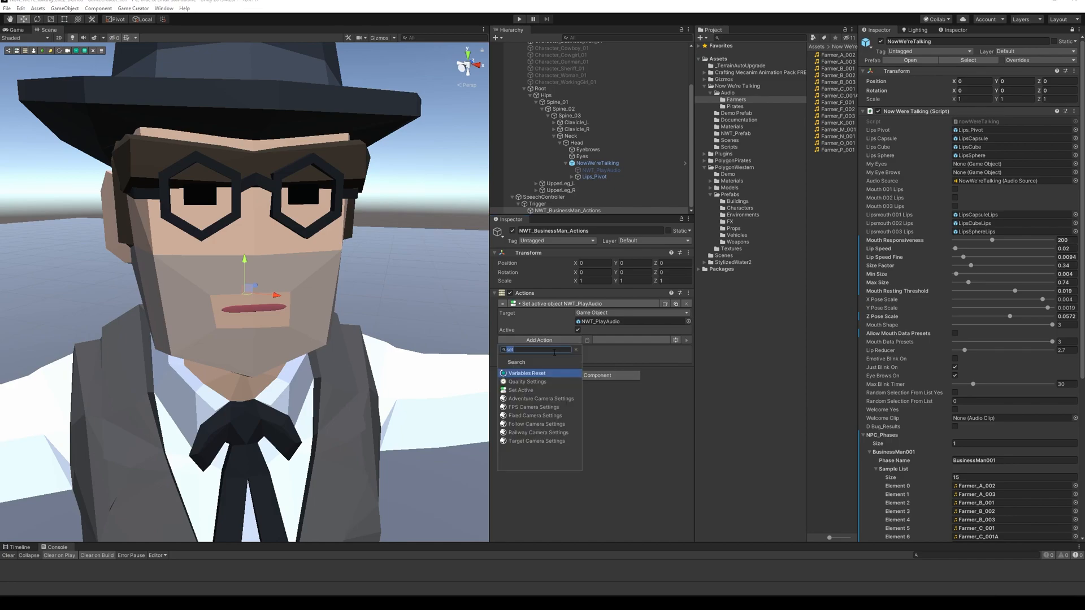
{"action": "type", "text": "wait"}
{"action": "key", "text": "Return"}
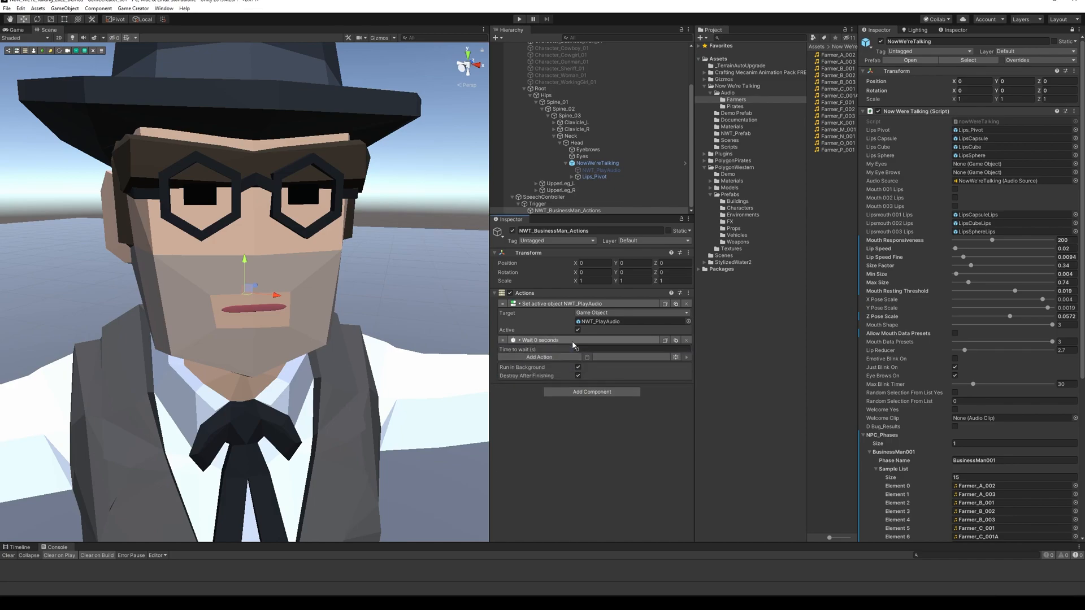
{"action": "left_click", "coordinate": [582, 349]}
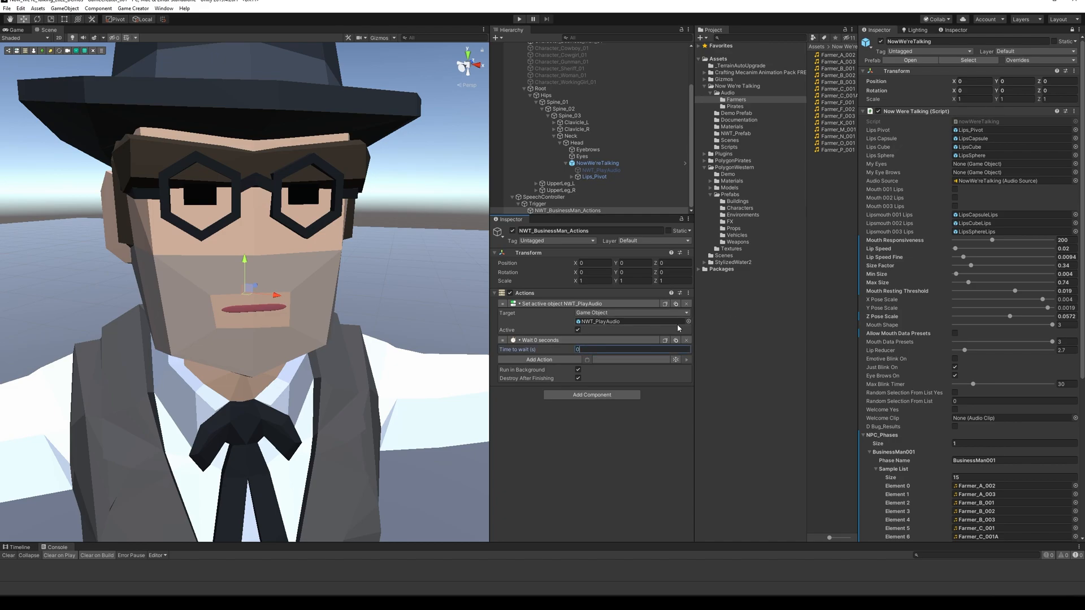
{"action": "type", "text": "0.5"}
Step: Add a second Set Active action that deactivates NWT_PlayAudio, and turn off Destroy After Finishing
{"action": "left_click", "coordinate": [539, 359]}
{"action": "type", "text": "set act"}
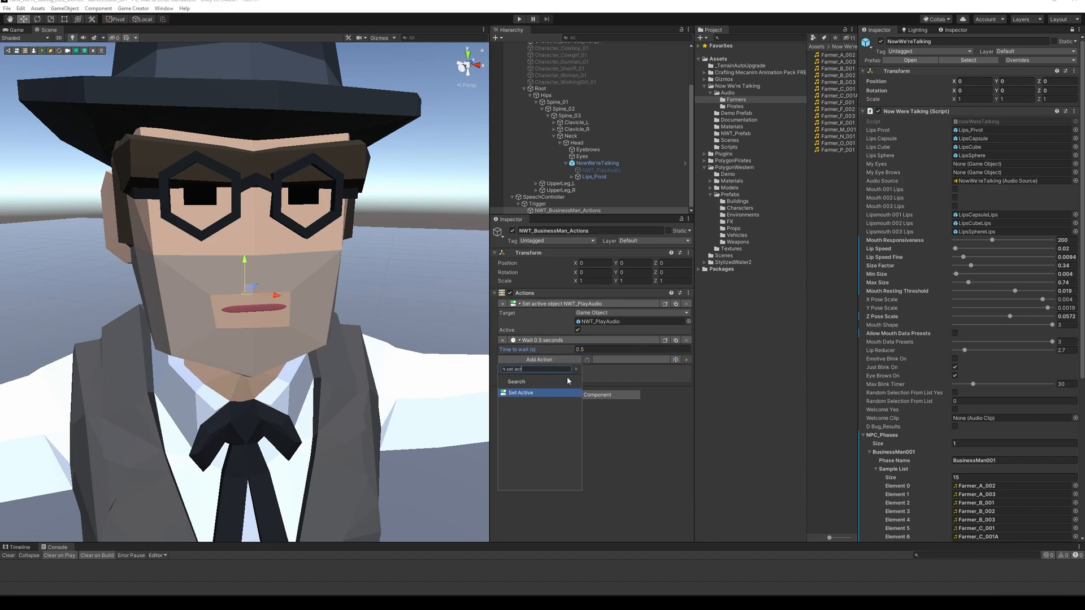
{"action": "left_click", "coordinate": [515, 391]}
{"action": "left_click", "coordinate": [600, 170]}
{"action": "left_click_drag", "start_coordinate": [600, 172], "coordinate": [628, 378]}
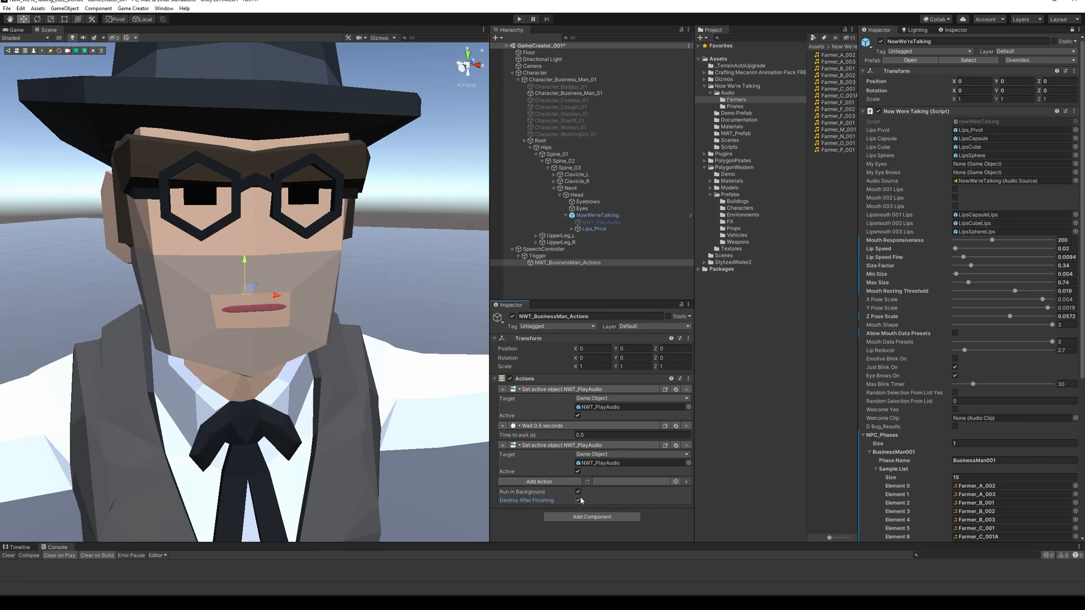
{"action": "left_click", "coordinate": [577, 472]}
{"action": "left_click", "coordinate": [578, 500]}
Step: Start play mode, enable Allow Mouth Data Presets on the Now Were Talking script, and set Mouth Data Presets to 1
{"action": "left_click", "coordinate": [519, 19]}
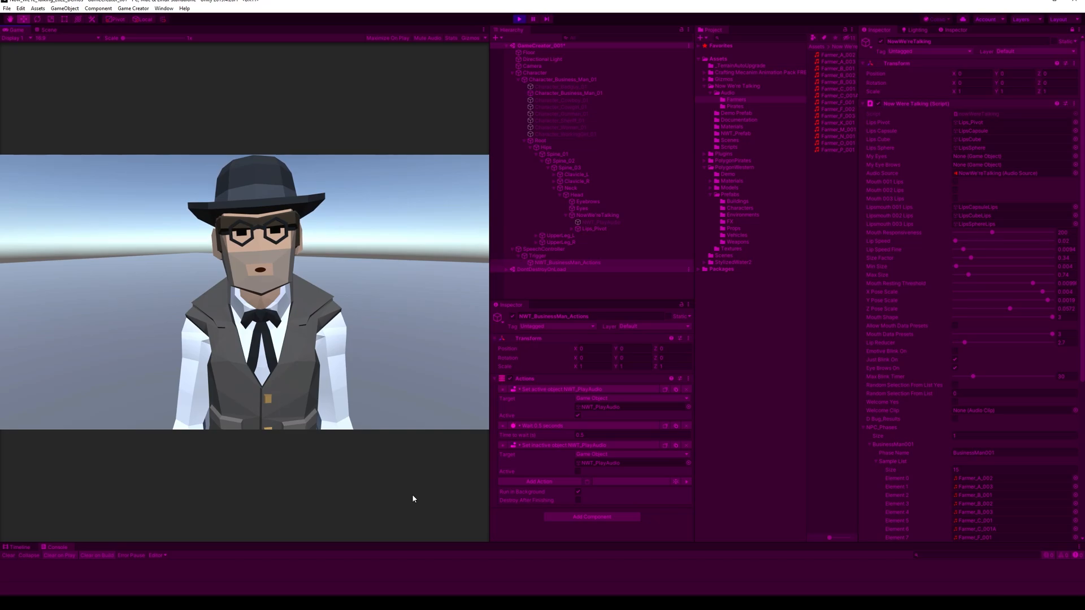
{"action": "left_click_drag", "start_coordinate": [1010, 316], "coordinate": [951, 334]}
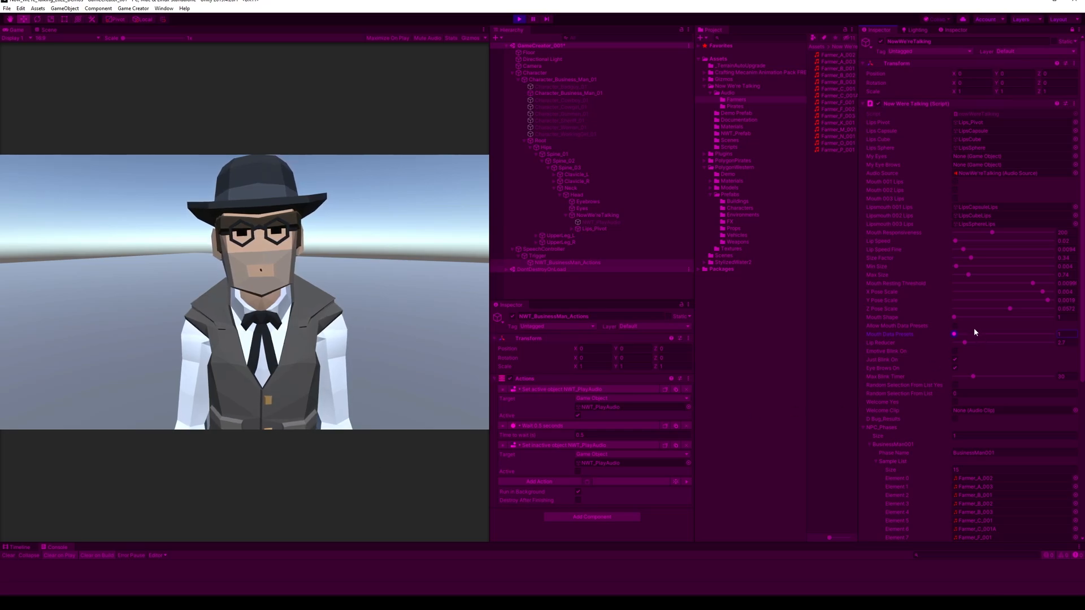
{"action": "left_click", "coordinate": [955, 325]}
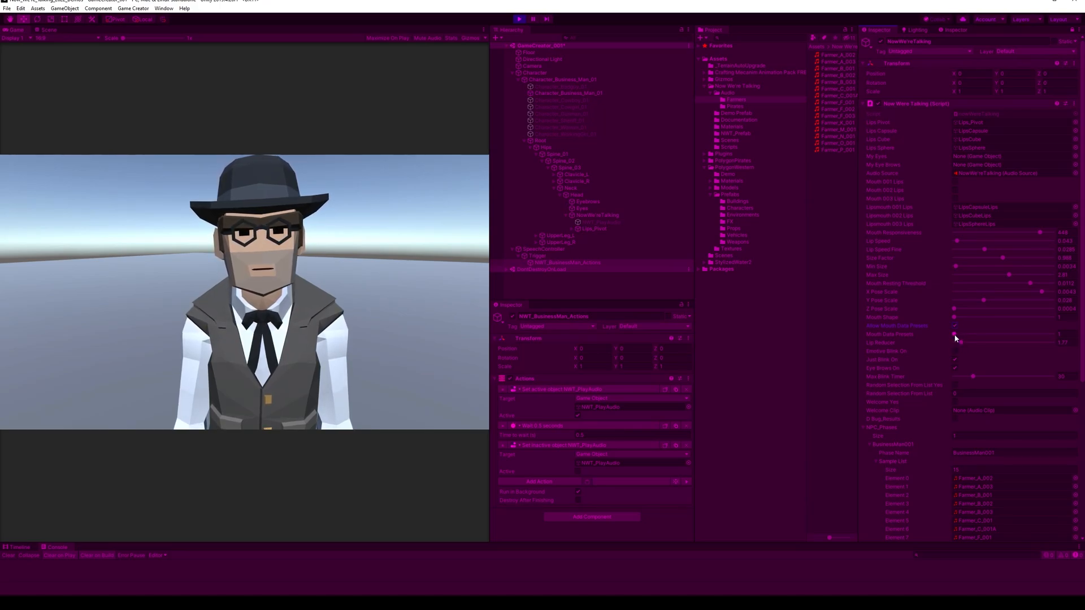
{"action": "mouse_move", "coordinate": [955, 334]}
{"action": "left_mouse_down"}
{"action": "mouse_move", "coordinate": [1031, 332]}
{"action": "mouse_move", "coordinate": [944, 332]}
{"action": "left_mouse_up"}
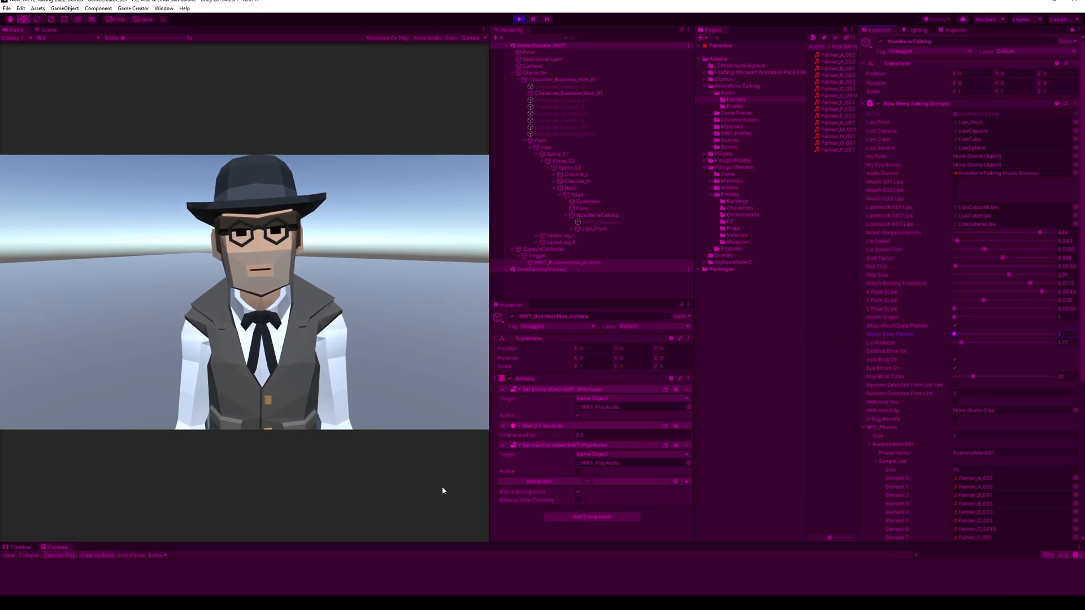
Step: Focus the running game and fire the speech trigger to test the businessman's talking audio
{"action": "left_click", "coordinate": [405, 500]}
{"action": "key", "text": "space"}
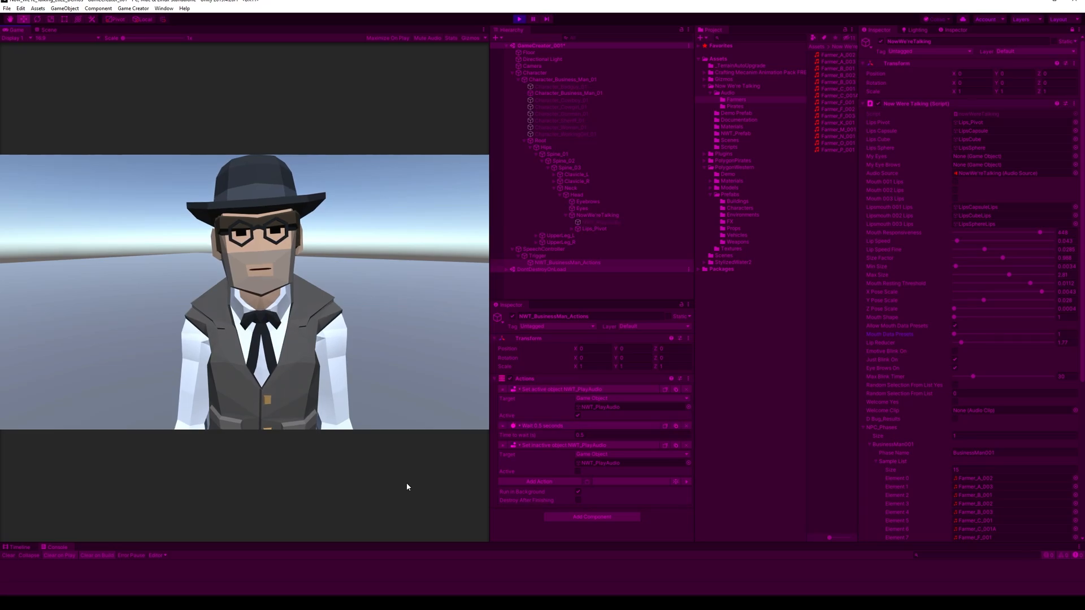
{"action": "key", "text": "space"}
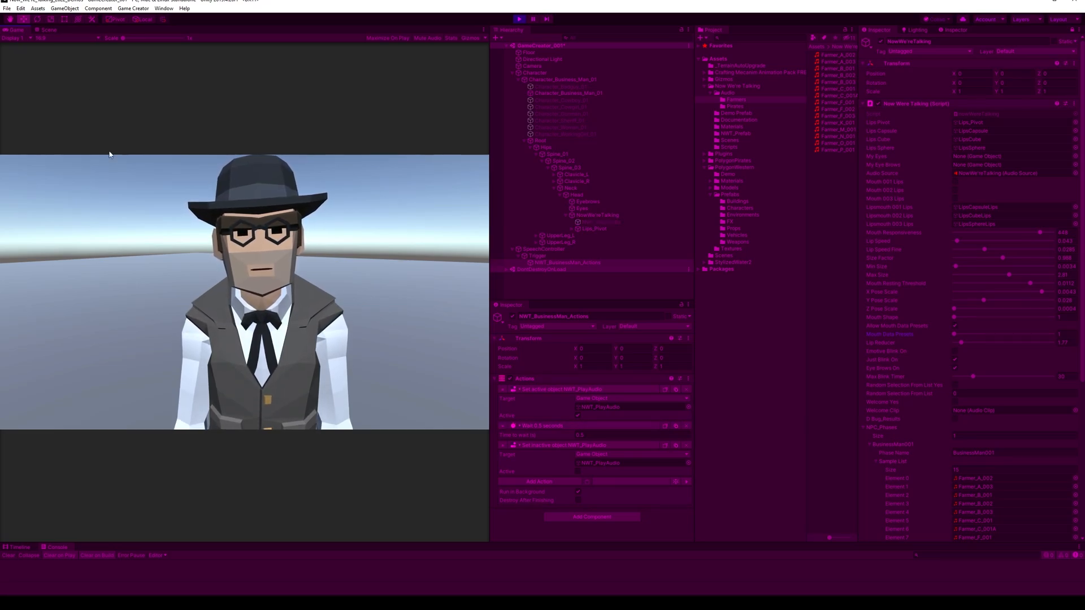
Step: Compare the businessman in the Scene and Game views, and dock the Game view beneath the Scene view
{"action": "left_click", "coordinate": [50, 31]}
{"action": "scroll", "coordinate": [270, 329], "scroll_direction": "down", "scroll_amount": 8}
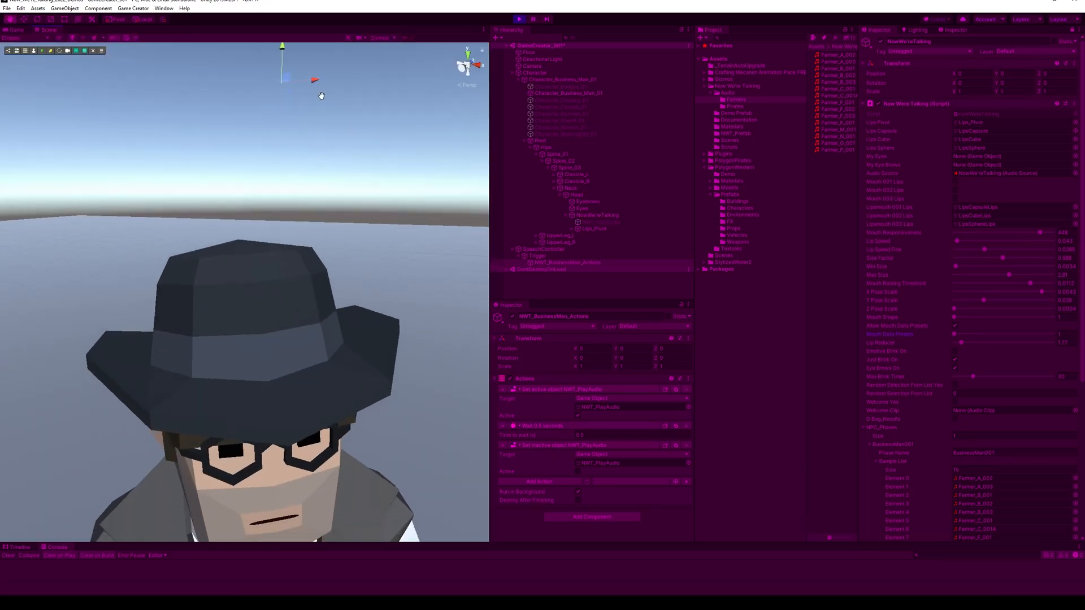
{"action": "scroll", "coordinate": [346, 491], "scroll_direction": "up", "scroll_amount": 4}
{"action": "middle_click_drag", "start_coordinate": [348, 497], "coordinate": [352, 470]}
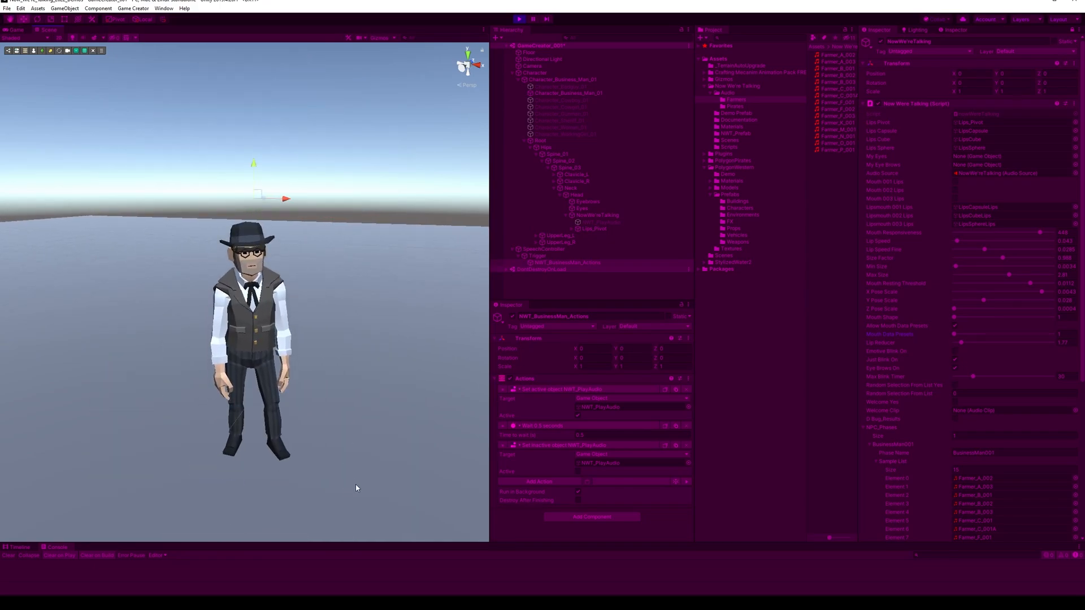
{"action": "left_click", "coordinate": [18, 30]}
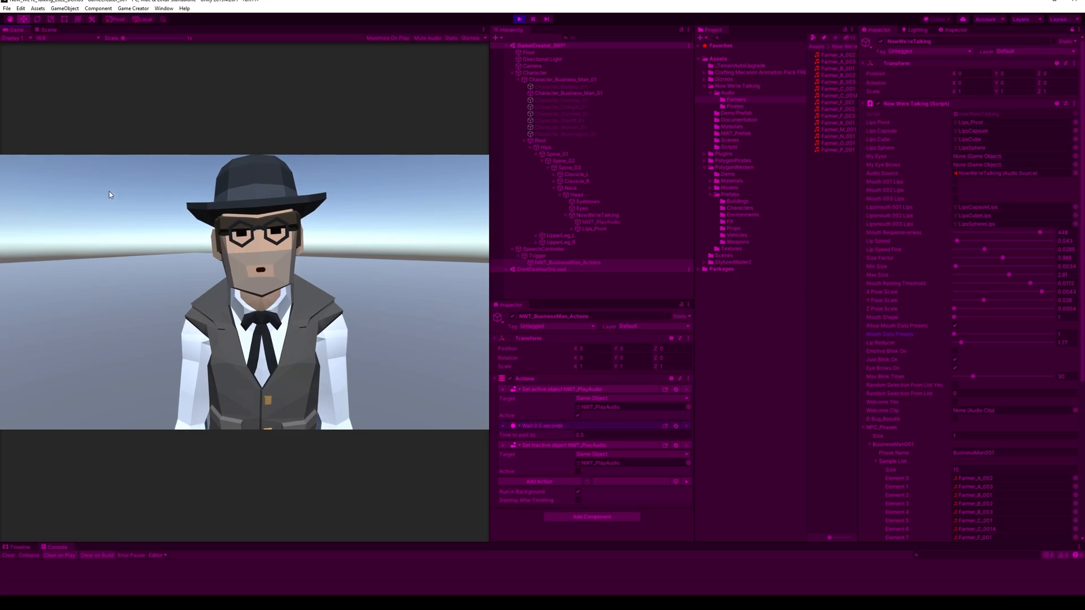
{"action": "left_click", "coordinate": [48, 31]}
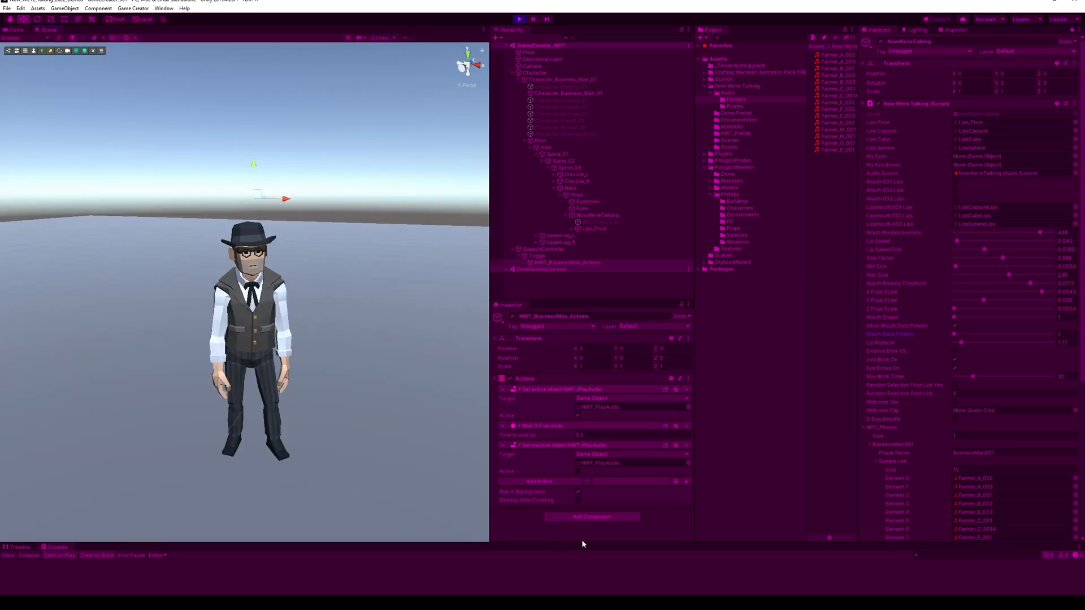
{"action": "left_click", "coordinate": [15, 30]}
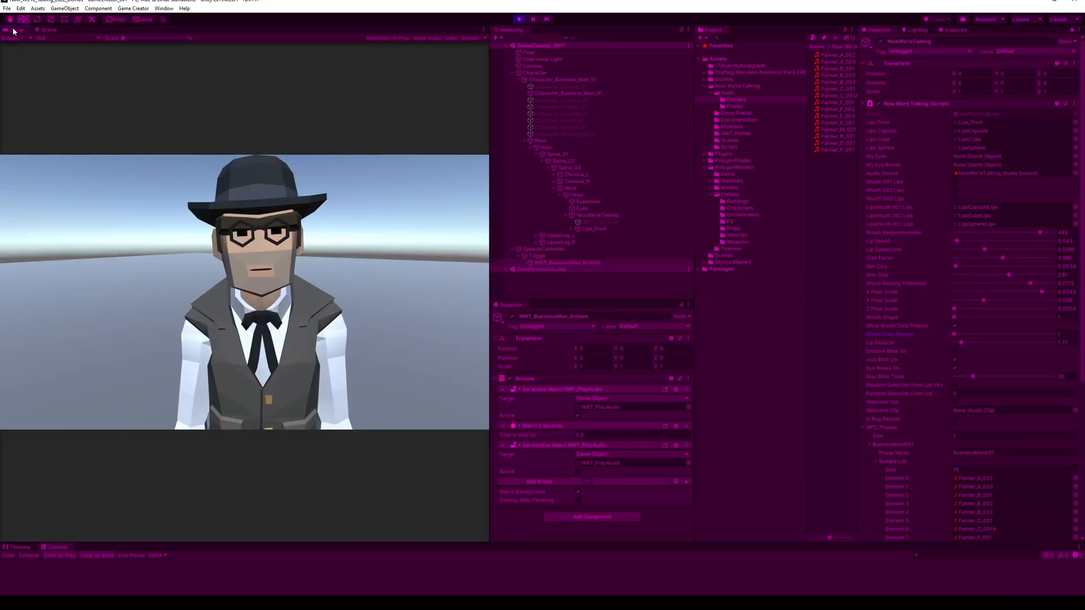
{"action": "left_click_drag", "start_coordinate": [15, 31], "coordinate": [256, 505]}
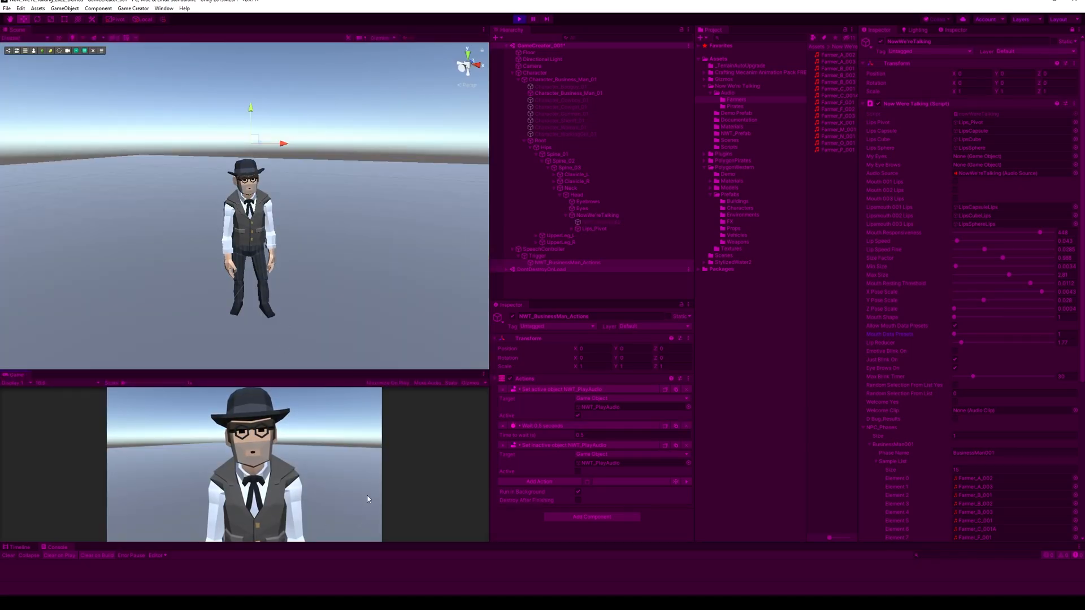
Step: Set Mouth Data Presets to 2 on the running Now Were Talking script and view the businessman from the front
{"action": "scroll", "coordinate": [314, 255], "scroll_direction": "up", "scroll_amount": 5}
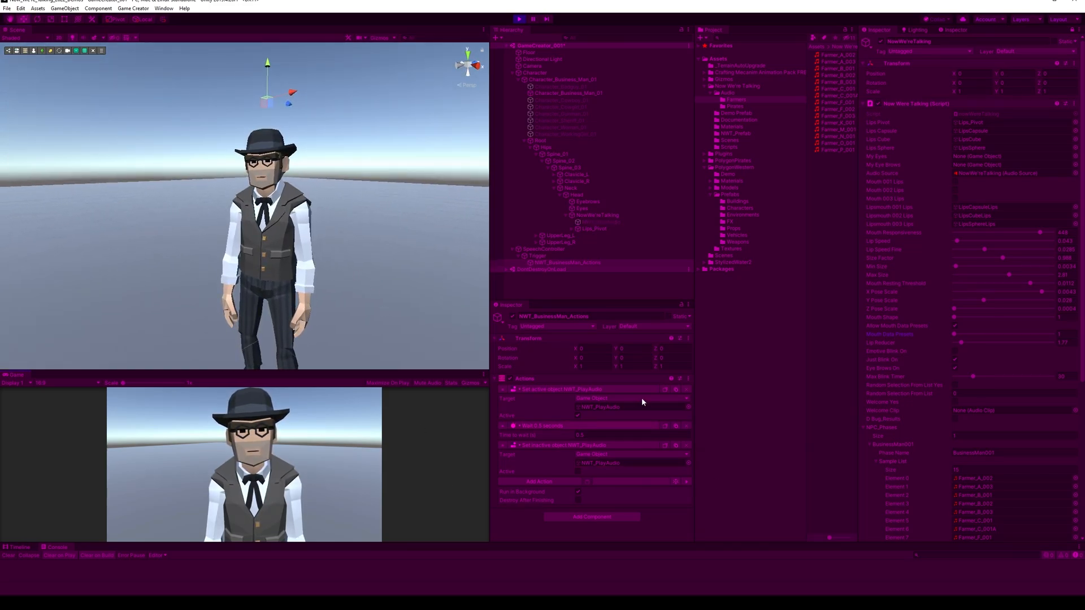
{"action": "left_click_drag", "start_coordinate": [369, 296], "coordinate": [422, 307], "text": "alt"}
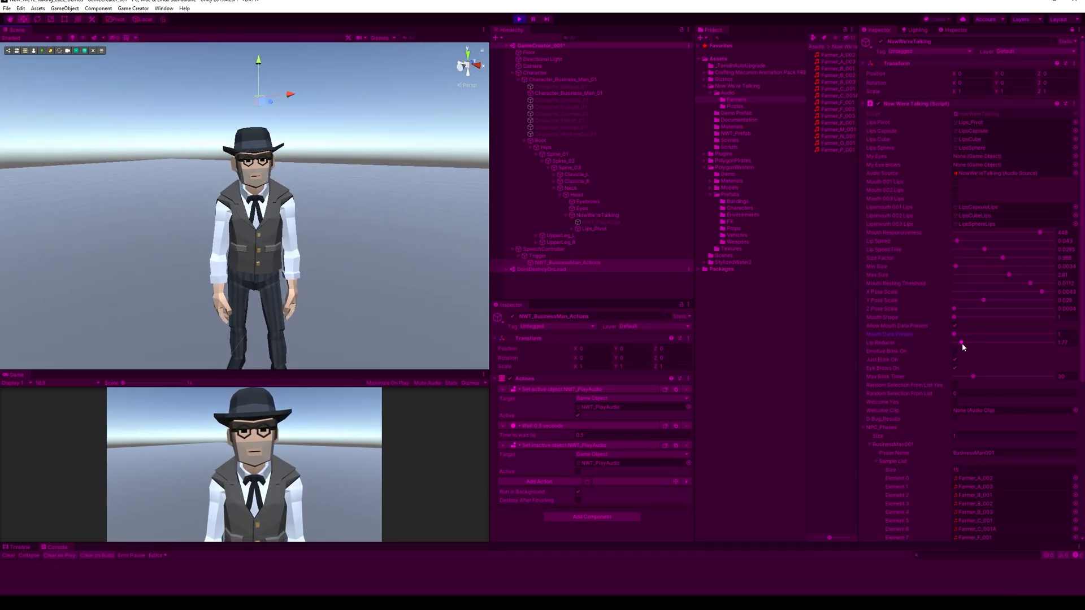
{"action": "left_click_drag", "start_coordinate": [988, 333], "coordinate": [1003, 334]}
{"action": "right_click_drag", "start_coordinate": [364, 252], "coordinate": [281, 70], "text": "alt"}
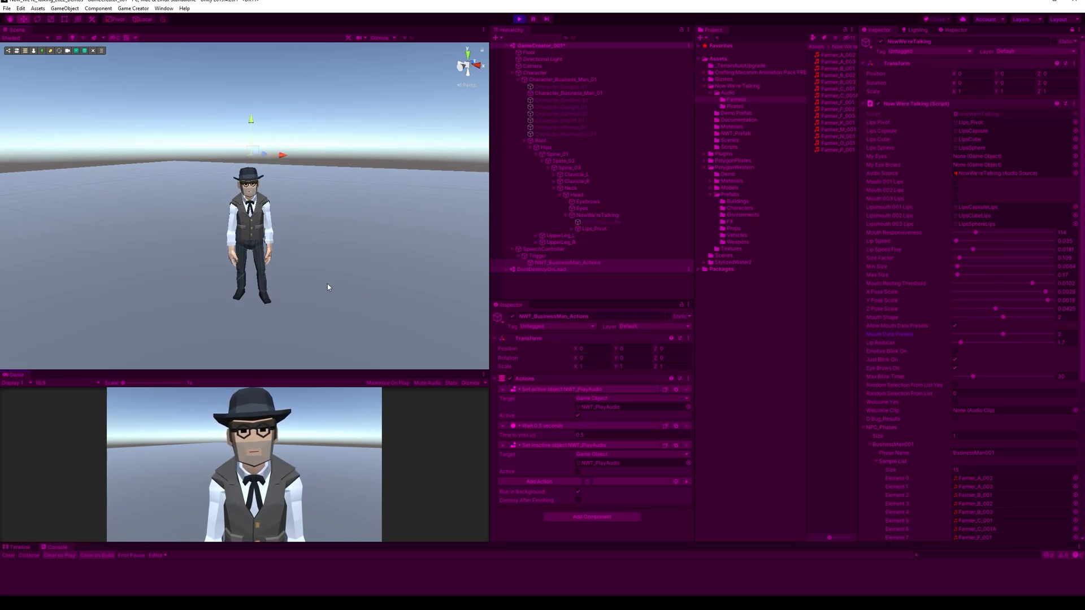
{"action": "scroll", "coordinate": [328, 286], "scroll_direction": "up", "scroll_amount": 3}
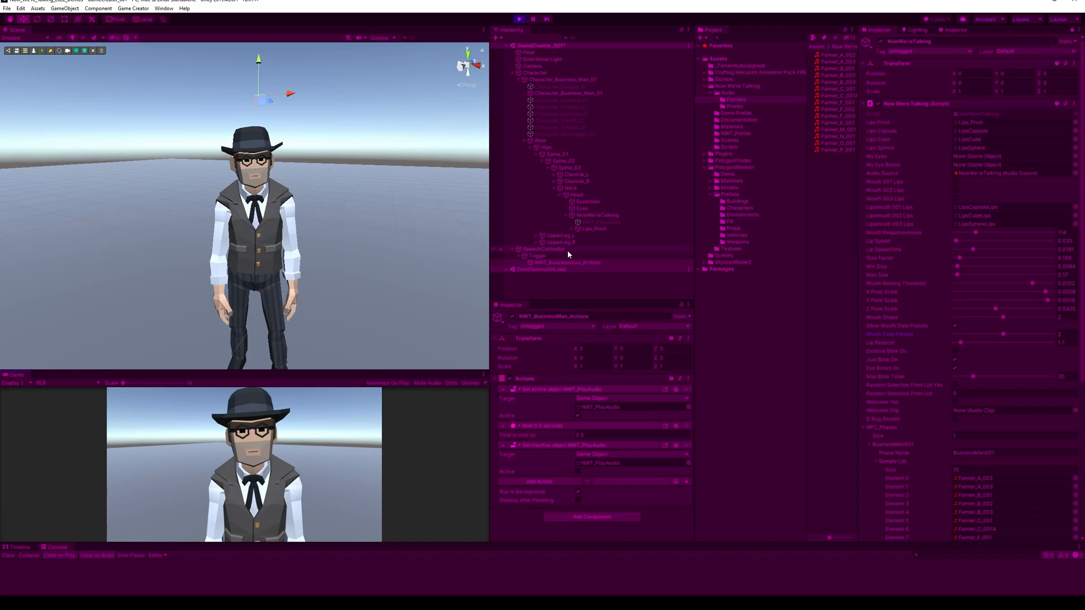
Step: Reposition the Camera closer to the businessman's face, with position X about 0.22 and Z -0.52
{"action": "left_click", "coordinate": [534, 67]}
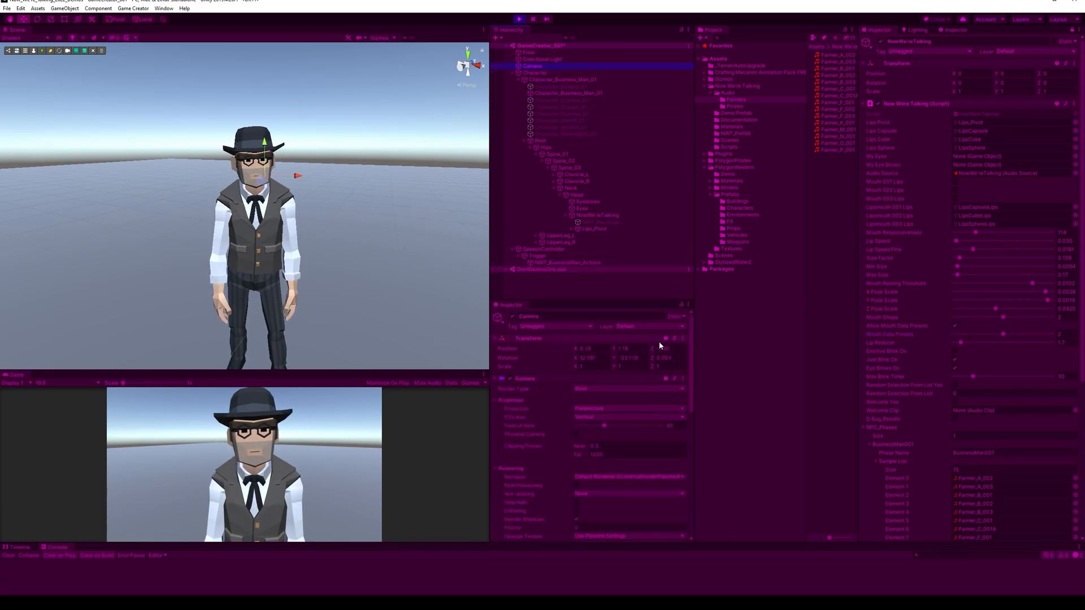
{"action": "left_click_drag", "start_coordinate": [648, 351], "coordinate": [652, 351]}
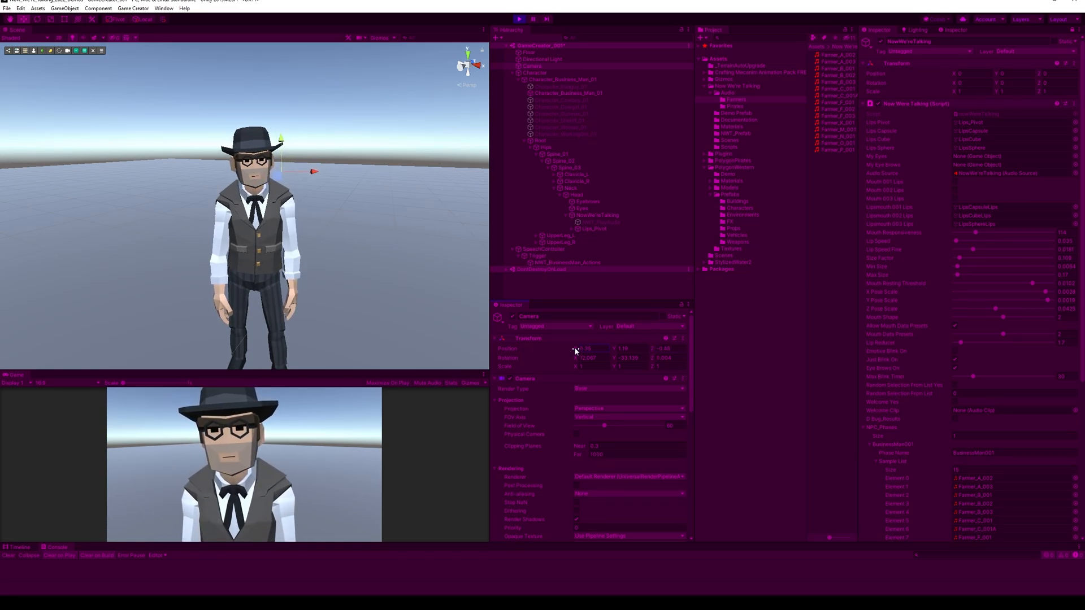
{"action": "left_click_drag", "start_coordinate": [572, 349], "coordinate": [570, 349]}
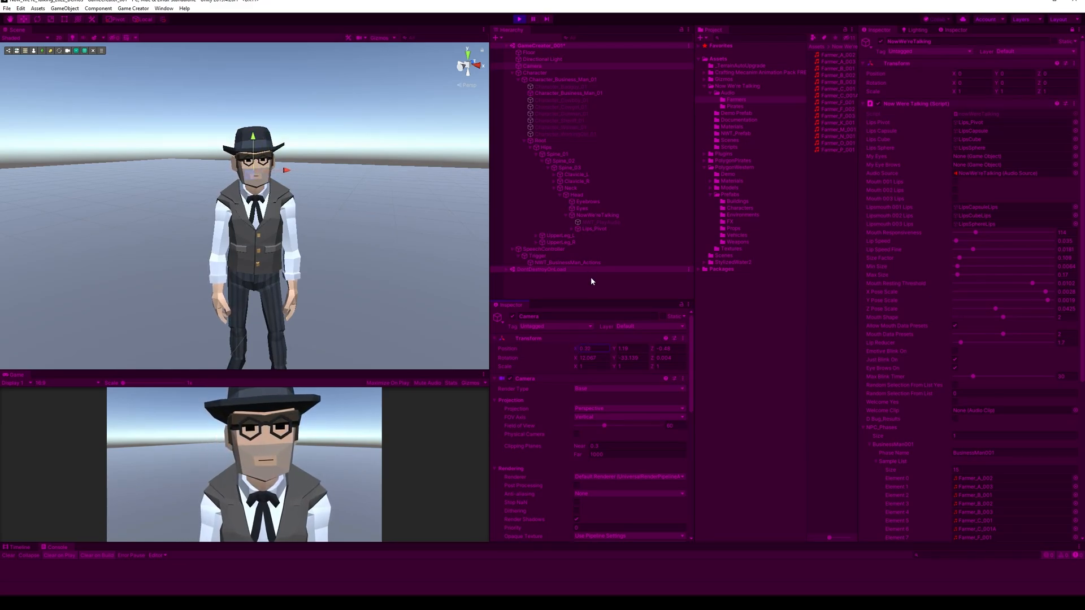
{"action": "left_click", "coordinate": [413, 449]}
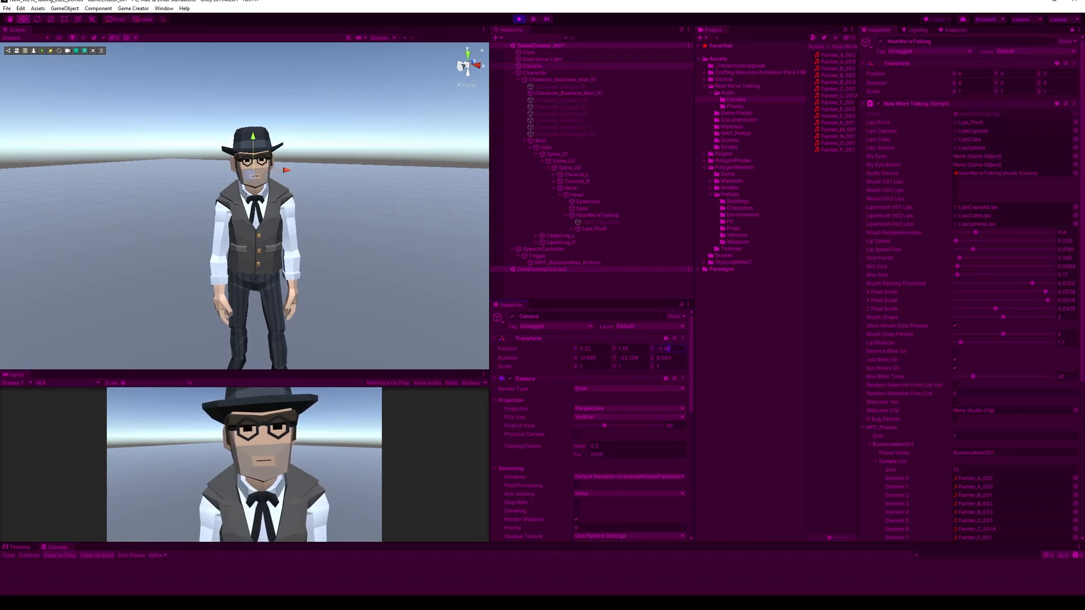
{"action": "type", "text": "-0.52"}
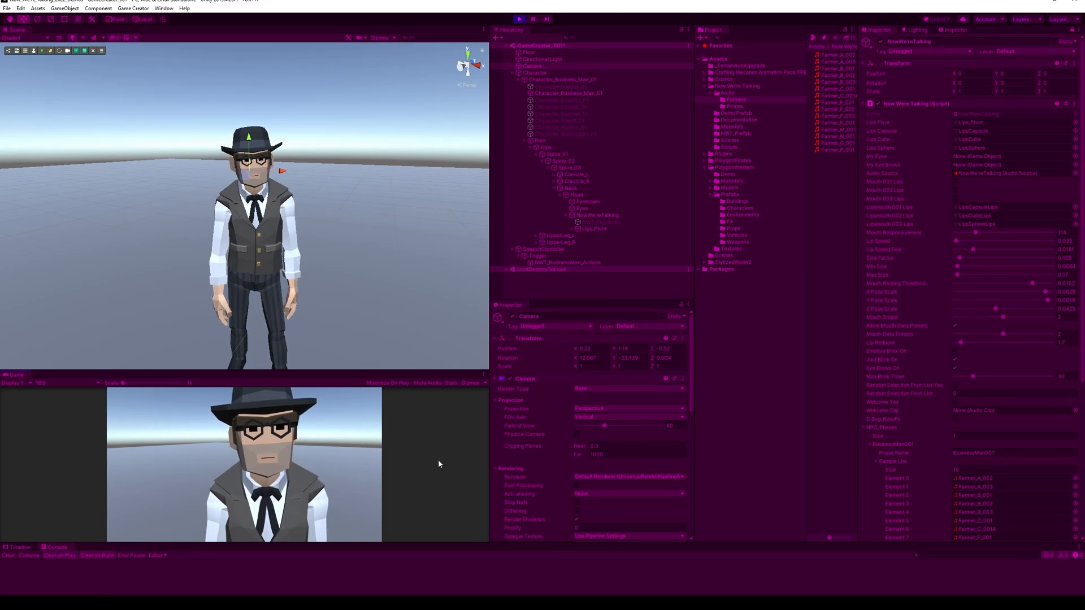
{"action": "scroll", "coordinate": [287, 249], "scroll_direction": "up", "scroll_amount": 5}
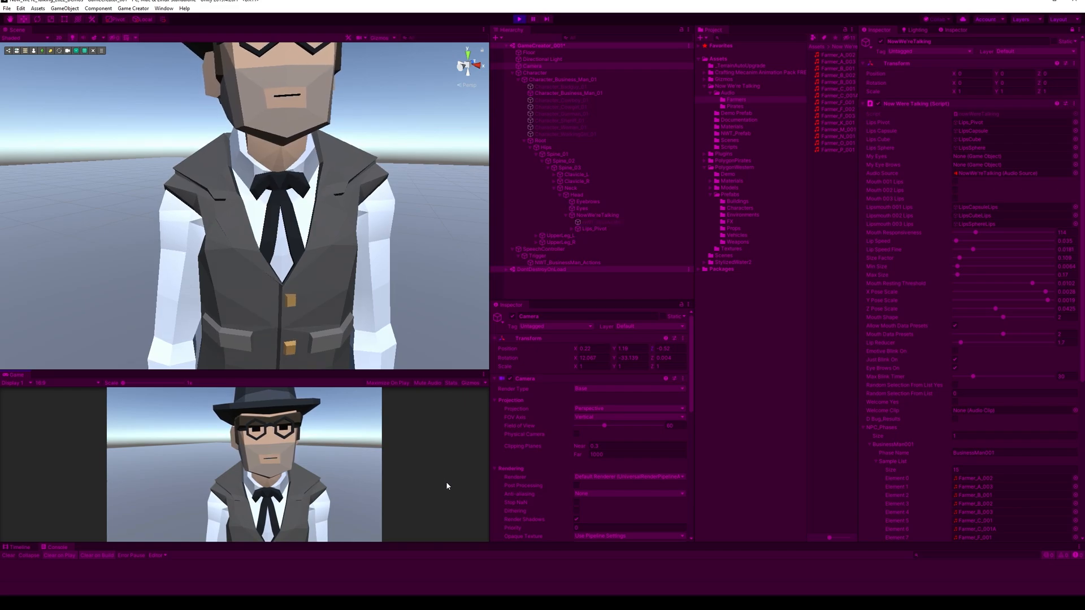
Step: Disable Allow Mouth Data Presets, raise Z Pose Scale to about 0.063, and frame the businessman's whole head in the Scene view
{"action": "left_click", "coordinate": [954, 325]}
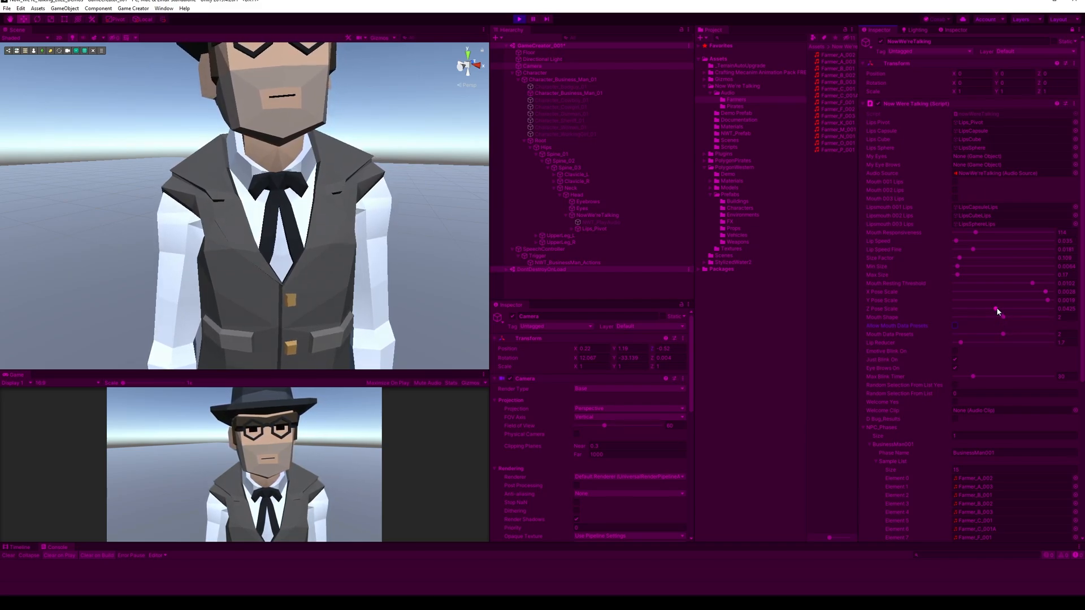
{"action": "left_click_drag", "start_coordinate": [994, 307], "coordinate": [1015, 310]}
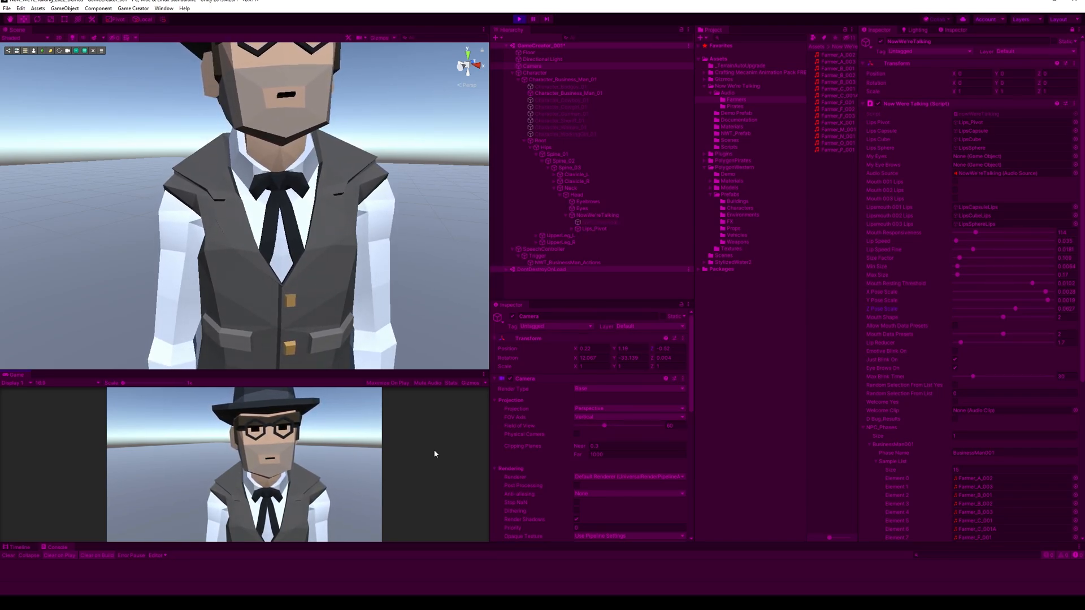
{"action": "middle_click_drag", "start_coordinate": [416, 273], "coordinate": [380, 391]}
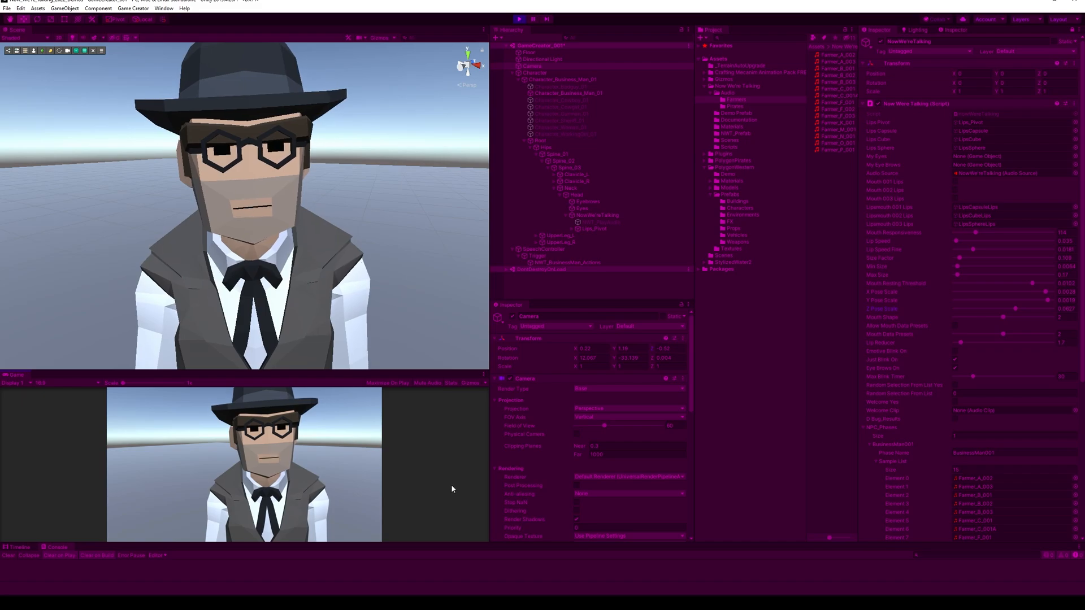
Step: Re-enable Allow Mouth Data Presets on the running Now Were Talking script and set Mouth Data Presets to 1
{"action": "left_click", "coordinate": [955, 327]}
{"action": "left_click", "coordinate": [1003, 318]}
{"action": "left_click_drag", "start_coordinate": [1002, 334], "coordinate": [951, 334]}
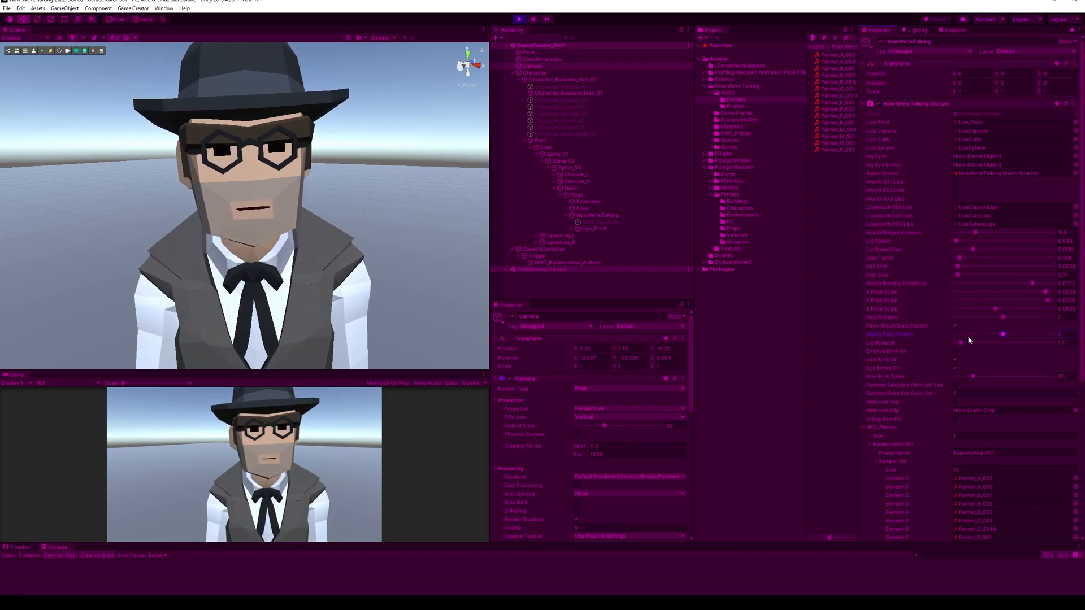
{"action": "left_click_drag", "start_coordinate": [950, 340], "coordinate": [990, 342]}
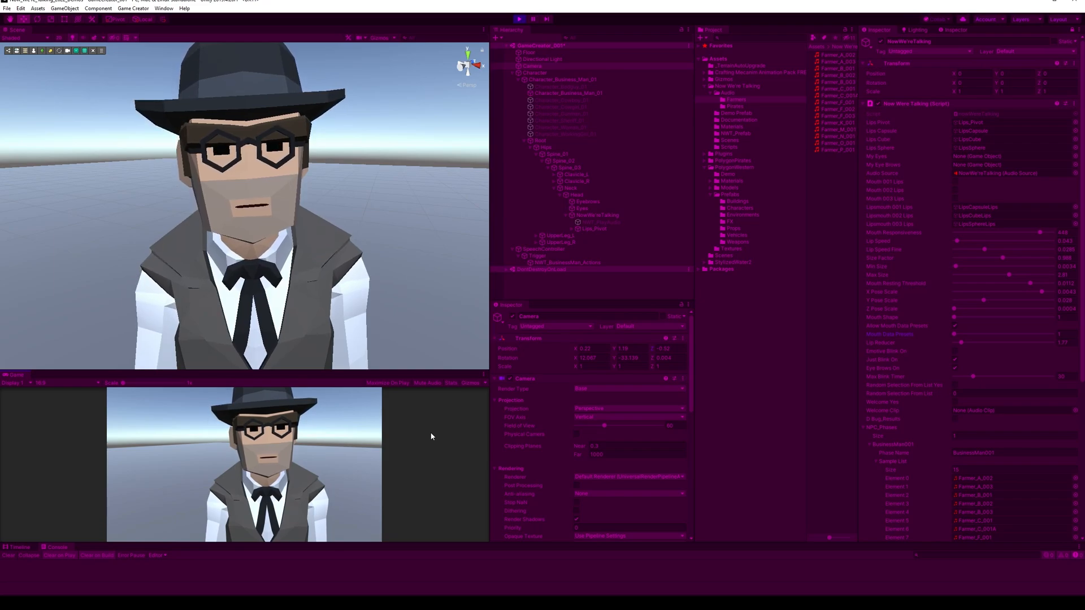
Step: Examine the businessman in the Scene view, from his full T-pose figure to a close-up of his face and lips
{"action": "scroll", "coordinate": [413, 324], "scroll_direction": "down", "scroll_amount": 6}
{"action": "middle_click_drag", "start_coordinate": [419, 327], "coordinate": [420, 225]}
{"action": "left_click_drag", "start_coordinate": [400, 249], "coordinate": [385, 298], "text": "alt"}
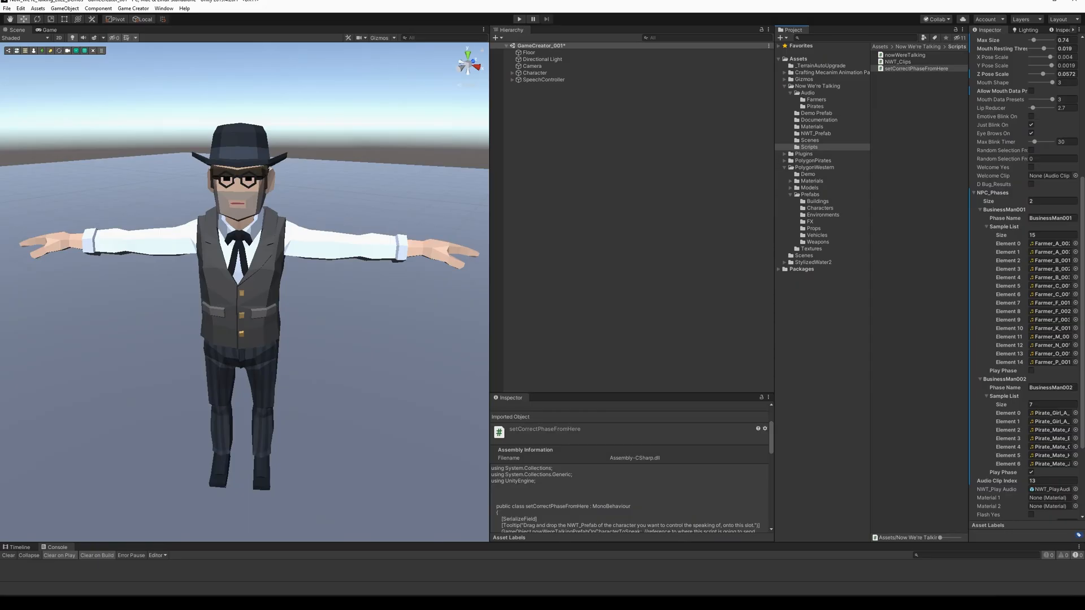
{"action": "right_click_drag", "start_coordinate": [362, 400], "coordinate": [459, 452], "text": "alt"}
{"action": "left_click_drag", "start_coordinate": [398, 448], "coordinate": [387, 428], "text": "alt"}
{"action": "right_click_drag", "start_coordinate": [387, 428], "coordinate": [395, 392], "text": "alt"}
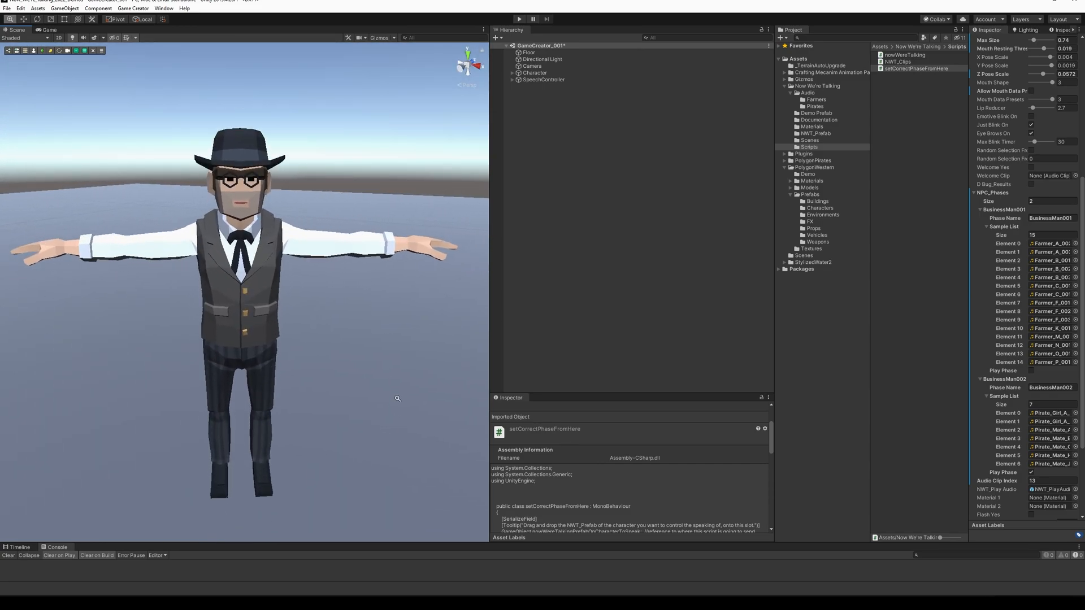
{"action": "left_click_drag", "start_coordinate": [369, 400], "coordinate": [350, 422], "text": "alt"}
{"action": "right_click_drag", "start_coordinate": [358, 424], "coordinate": [388, 417], "text": "alt"}
{"action": "mouse_move", "coordinate": [369, 420]}
{"action": "left_mouse_down", "text": "alt"}
{"action": "mouse_move", "coordinate": [399, 417]}
{"action": "mouse_move", "coordinate": [376, 412]}
{"action": "left_mouse_up", "text": "alt"}
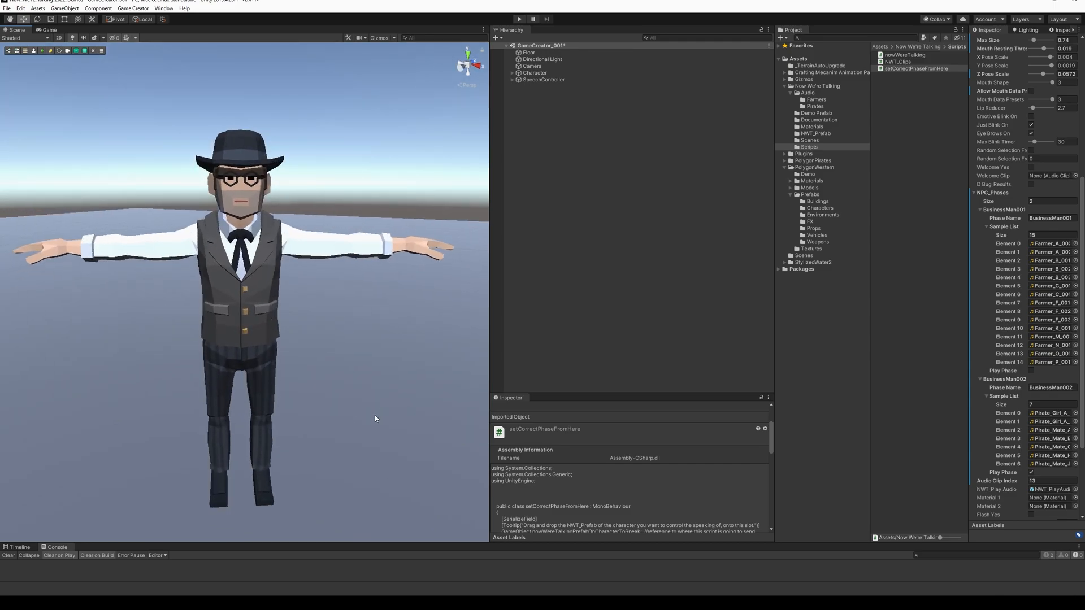
{"action": "left_click_drag", "start_coordinate": [374, 419], "coordinate": [342, 407], "text": "alt"}
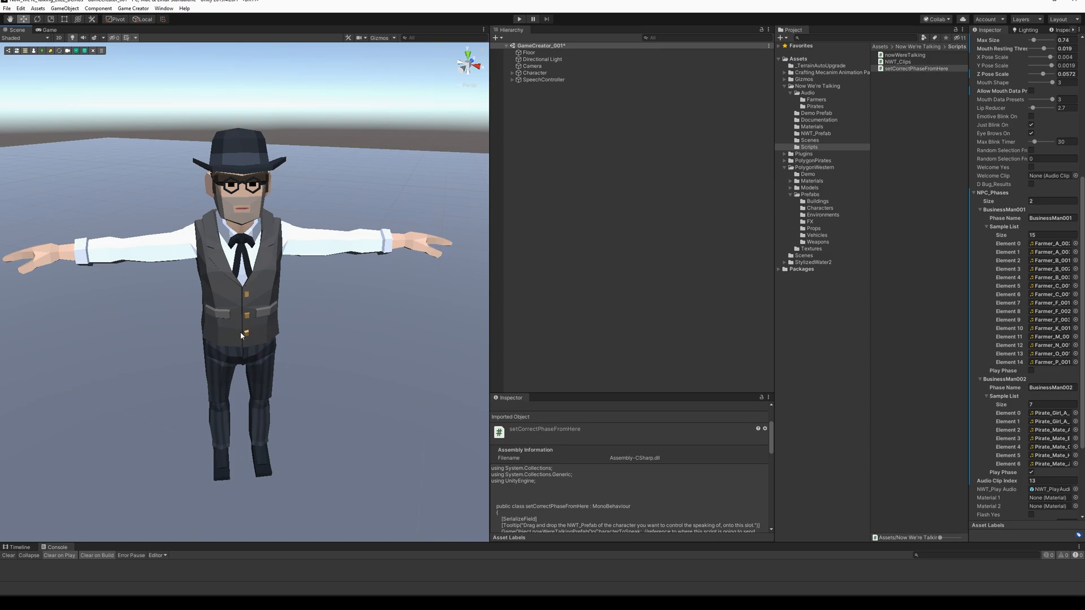
{"action": "right_click_drag", "start_coordinate": [288, 358], "coordinate": [465, 475], "text": "alt"}
{"action": "left_click_drag", "start_coordinate": [390, 347], "coordinate": [353, 425], "text": "alt"}
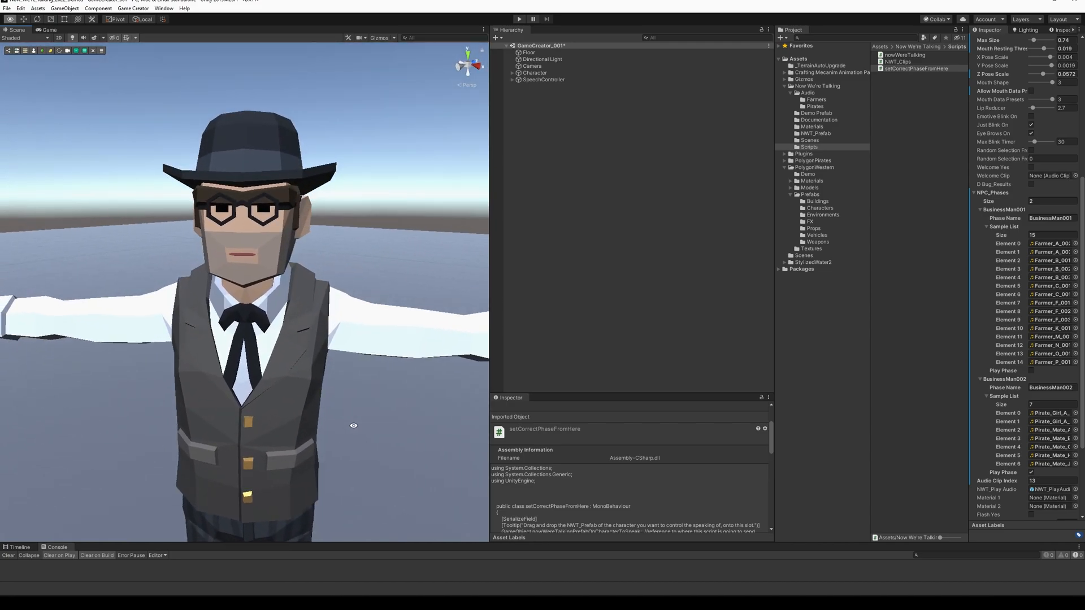
{"action": "right_click_drag", "start_coordinate": [348, 398], "coordinate": [318, 239], "text": "alt"}
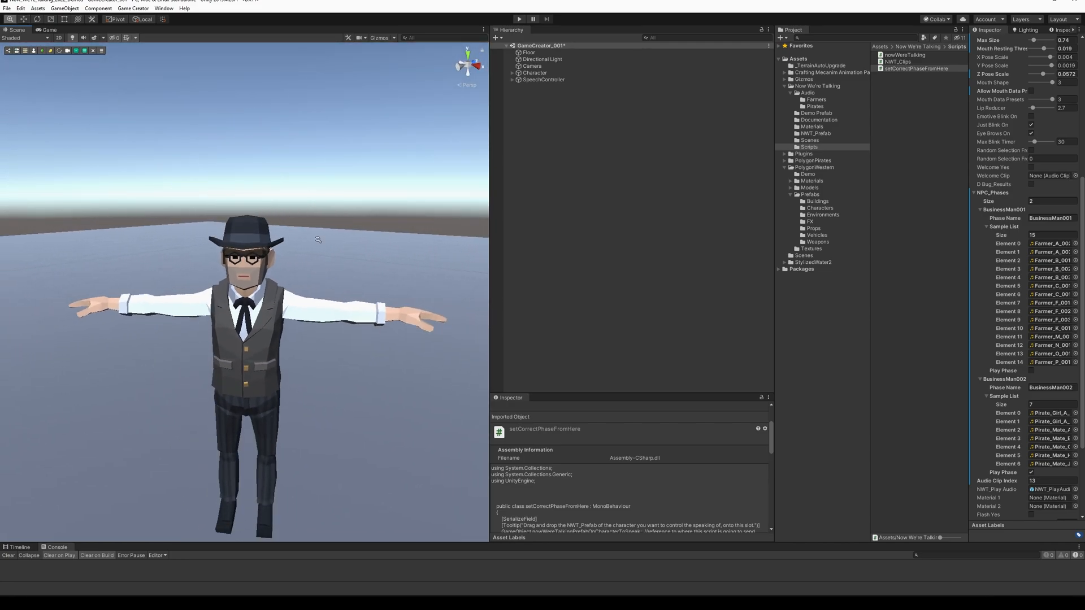
{"action": "left_click_drag", "start_coordinate": [343, 368], "coordinate": [324, 311], "text": "alt"}
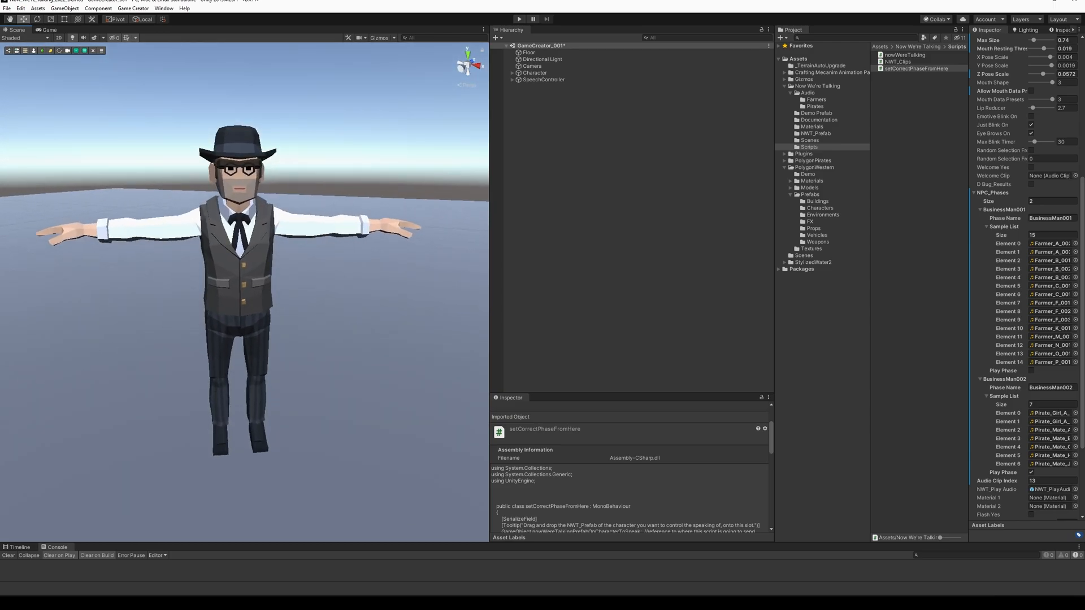